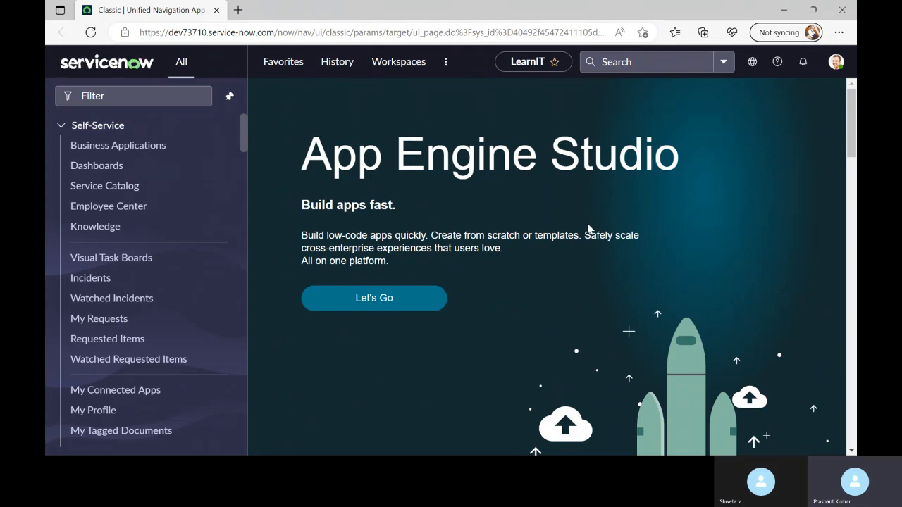
{"action": "left_click", "coordinate": [150, 94]}
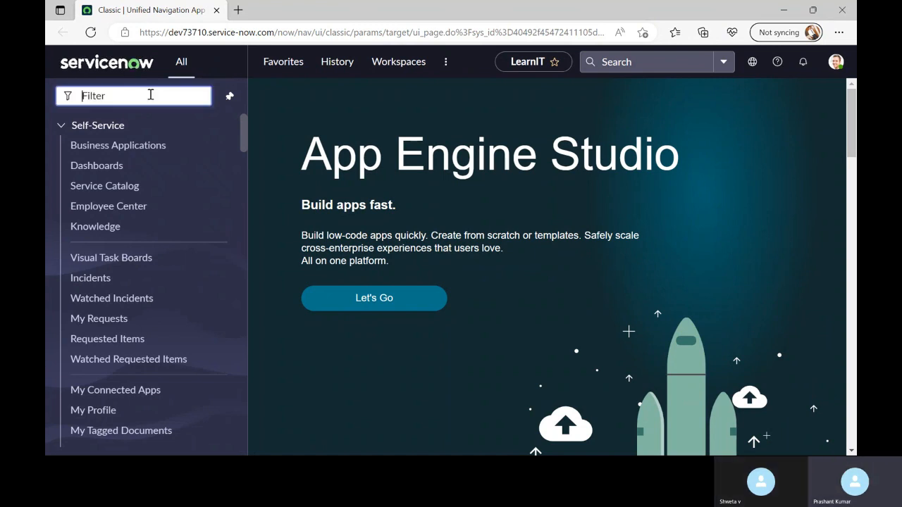
{"action": "type", "text": "incident"}
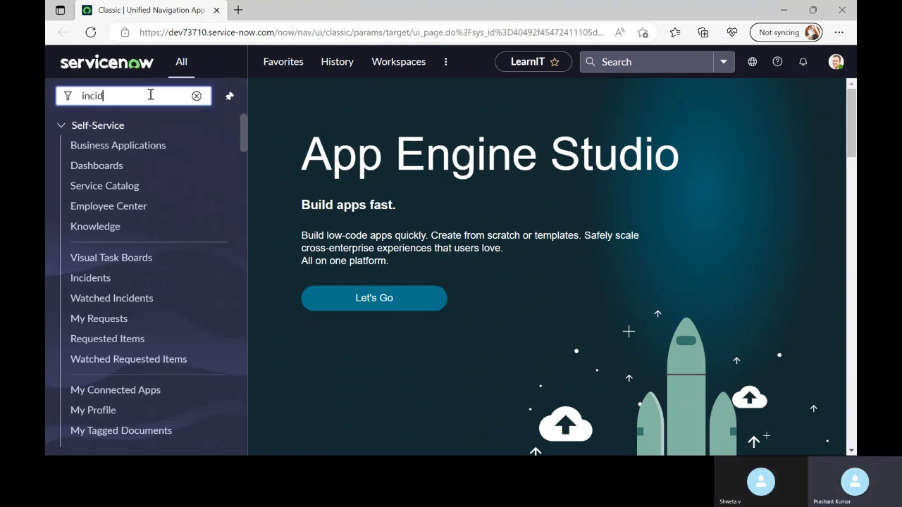
{"action": "key", "text": "BackSpace"}
{"action": "key", "text": "BackSpace"}
{"action": "key", "text": "BackSpace"}
{"action": "key", "text": "BackSpace"}
{"action": "key", "text": "BackSpace"}
{"action": "key", "text": "BackSpace"}
{"action": "key", "text": "BackSpace"}
{"action": "key", "text": "BackSpace"}
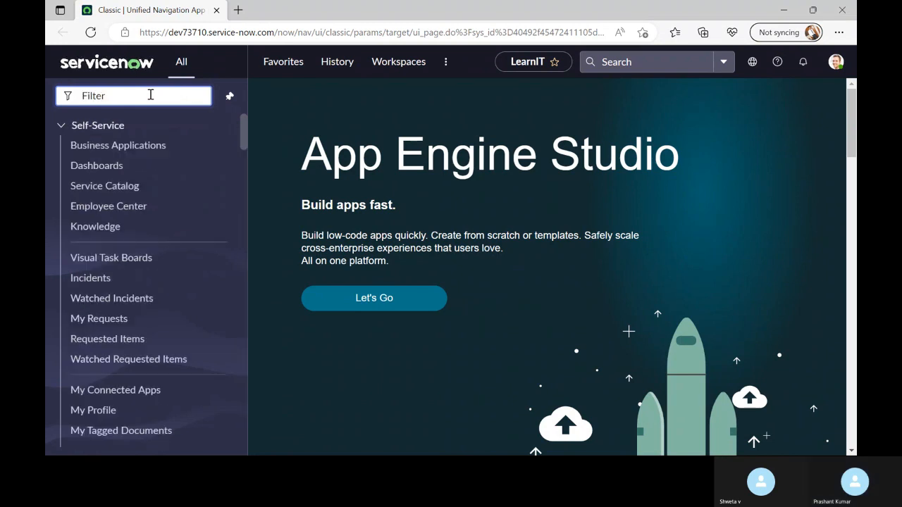
- Filter the application navigator for "problem" and show the list of open problems
{"action": "type", "text": "pri"}
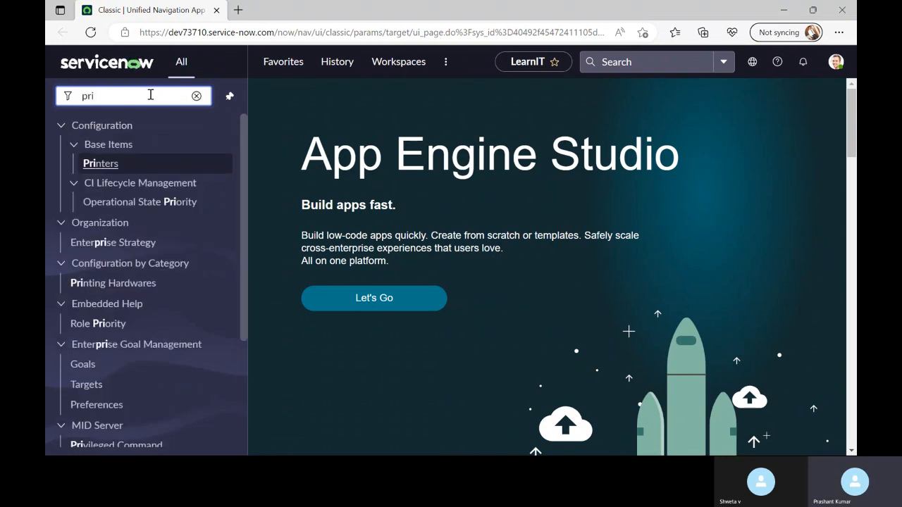
{"action": "key", "text": "BackSpace"}
{"action": "type", "text": "oblem"}
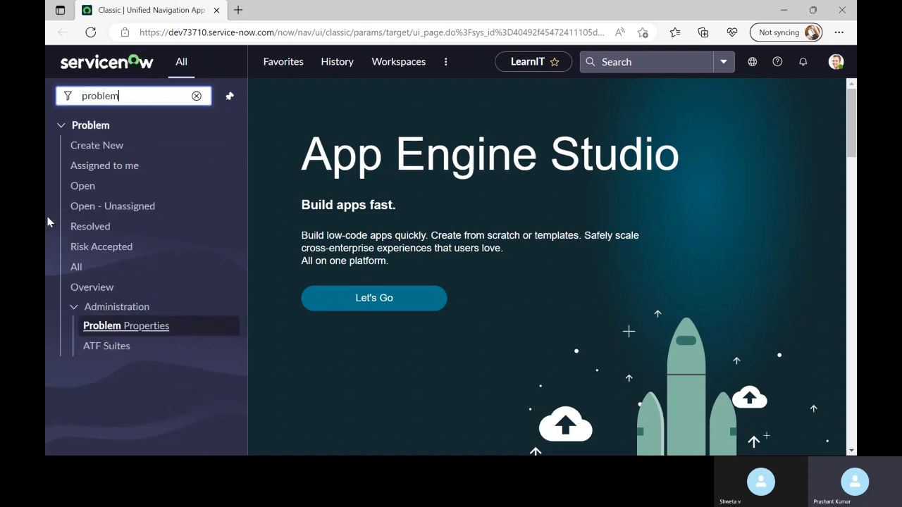
{"action": "left_click", "coordinate": [75, 195]}
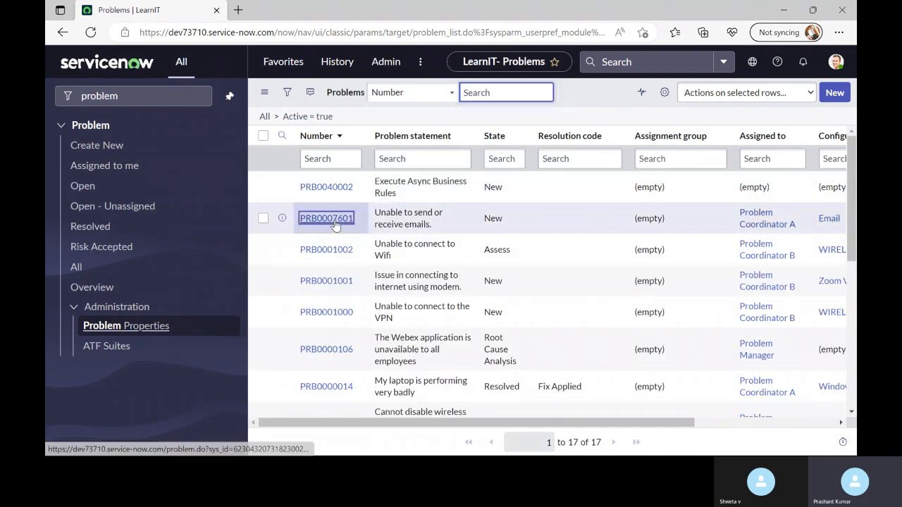
- Load problem PRB0007601 in two new browser tabs while staying on the Problems list
{"action": "middle_click", "coordinate": [334, 226]}
{"action": "middle_click", "coordinate": [318, 224]}
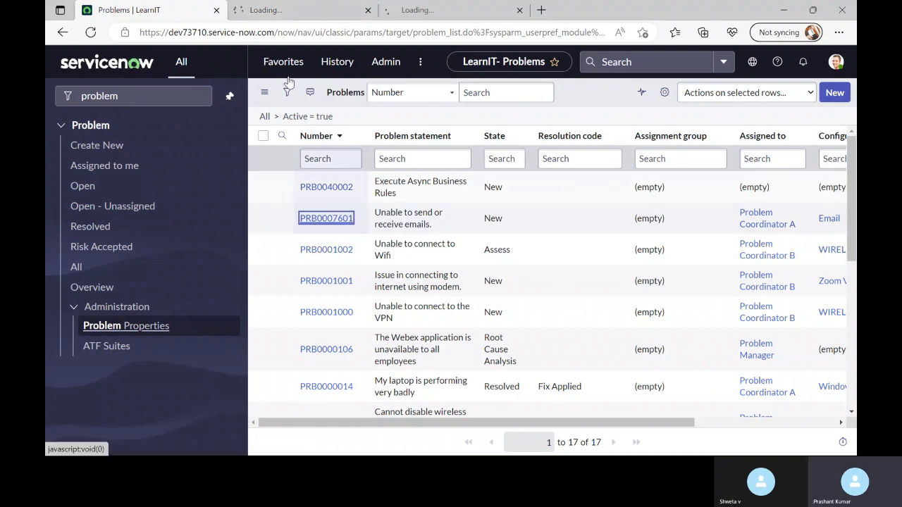
{"action": "left_click", "coordinate": [307, 15]}
{"action": "left_click", "coordinate": [155, 10]}
- Filter the application navigator for "ui policies", view the System UI policies list in its own browser tab, and close that tab
{"action": "left_click_drag", "start_coordinate": [174, 103], "coordinate": [46, 104]}
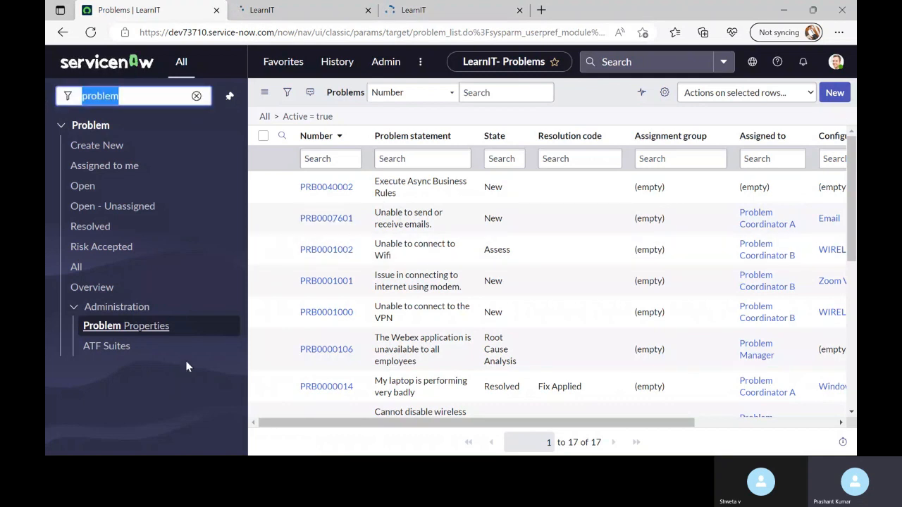
{"action": "type", "text": "ui polic"}
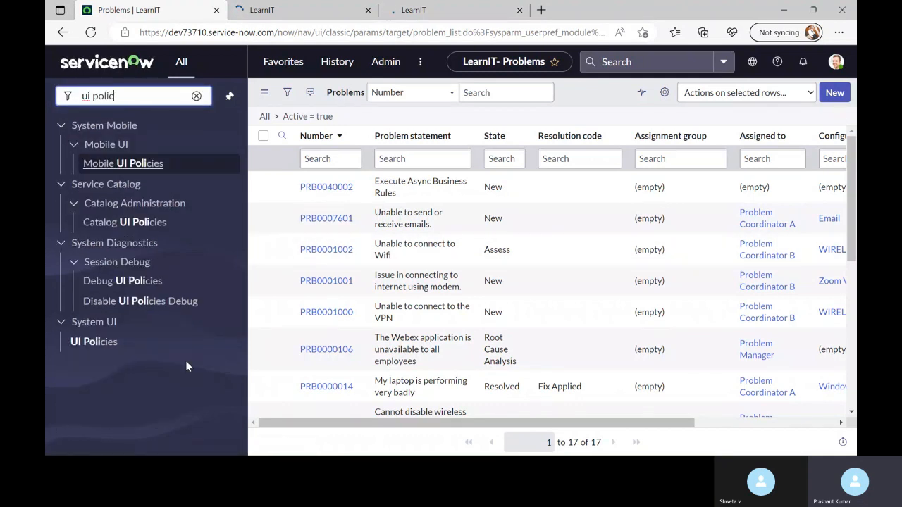
{"action": "type", "text": "ies"}
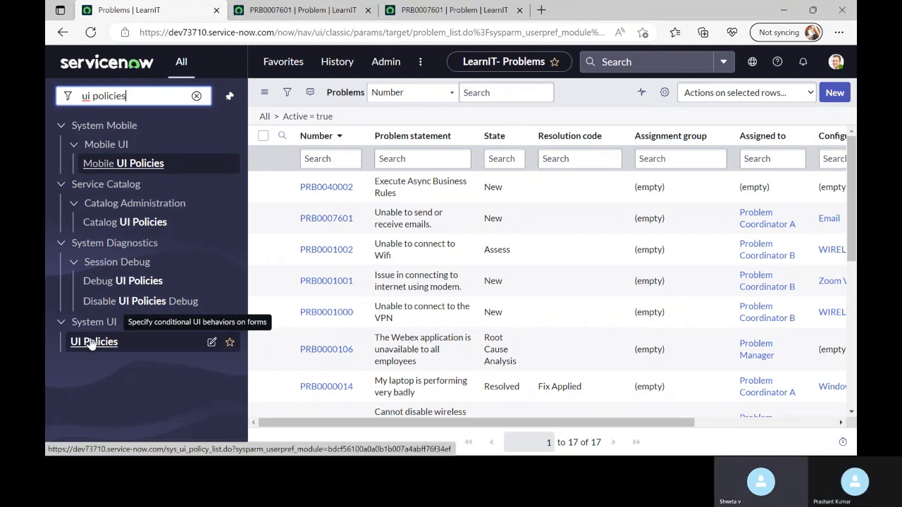
{"action": "middle_click", "coordinate": [91, 343]}
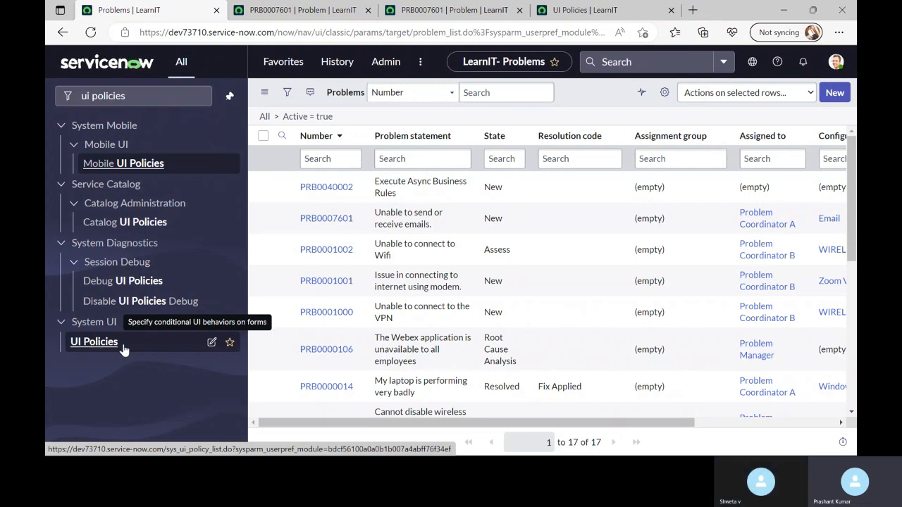
{"action": "left_click", "coordinate": [576, 10]}
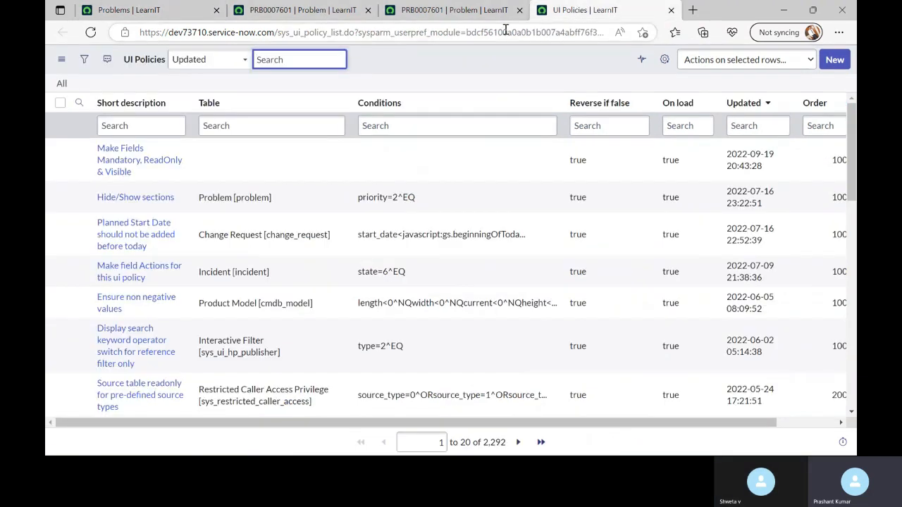
{"action": "middle_click", "coordinate": [581, 10]}
- From the PRB0007601 form's configuration options, bring up the UI policies that apply to the Problem table
{"action": "right_click", "coordinate": [385, 75]}
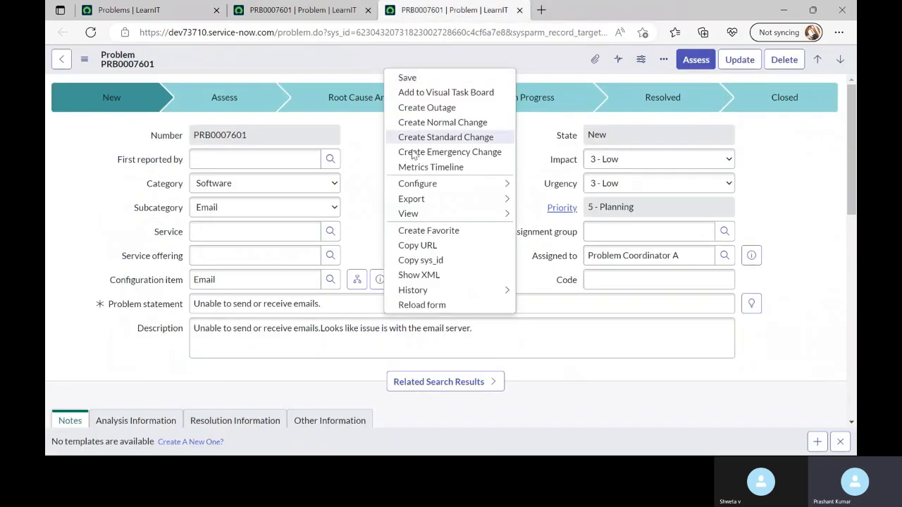
{"action": "mouse_move", "coordinate": [430, 191]}
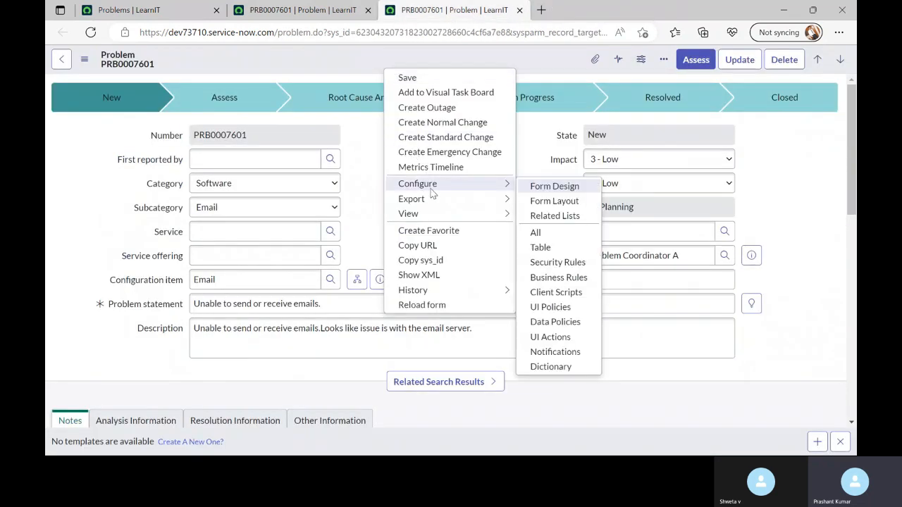
{"action": "left_click", "coordinate": [556, 308]}
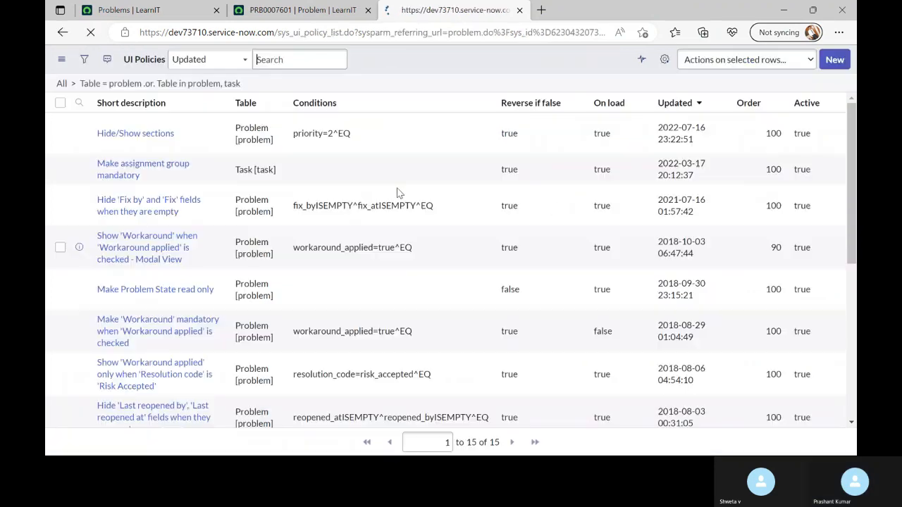
{"action": "scroll", "coordinate": [287, 243], "scroll_direction": "down", "scroll_amount": 3}
{"action": "scroll", "coordinate": [303, 238], "scroll_direction": "up", "scroll_amount": 3}
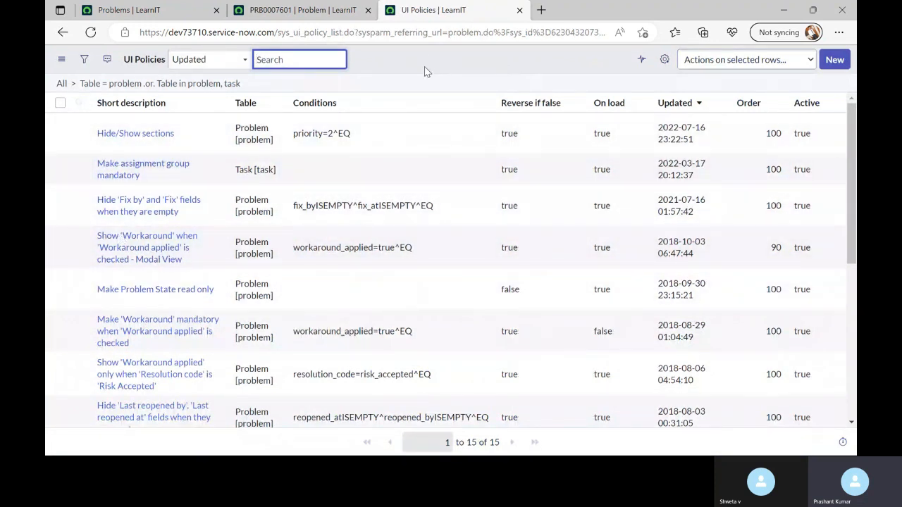
- View the PRB0007601 problem form in the other browser tab
{"action": "left_click", "coordinate": [303, 9]}
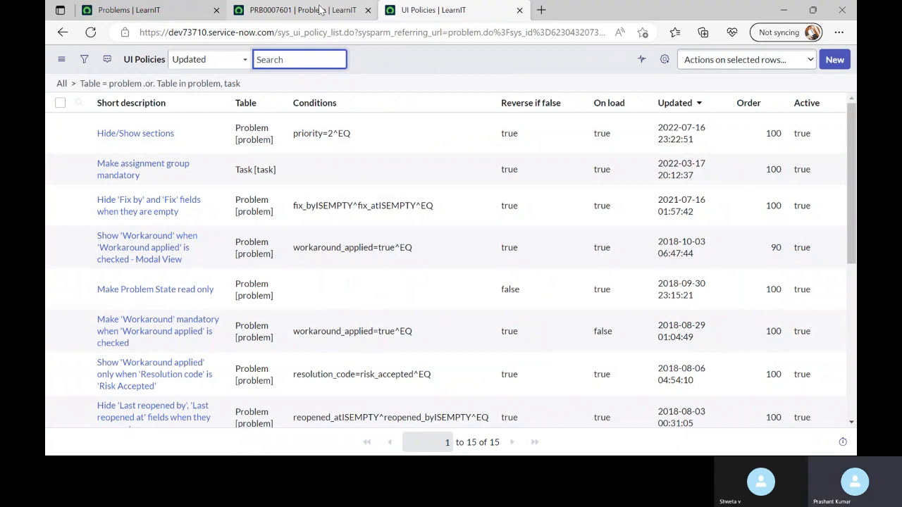
{"action": "left_click", "coordinate": [433, 10]}
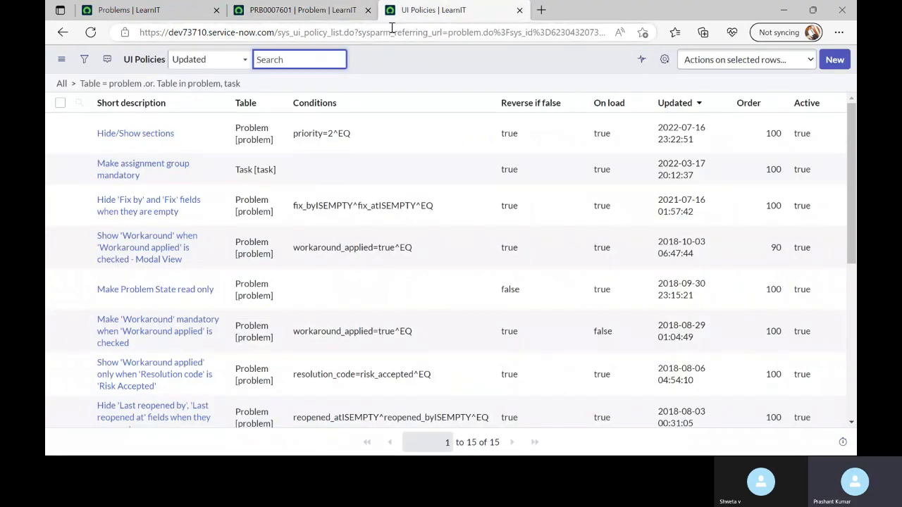
{"action": "left_click", "coordinate": [303, 10]}
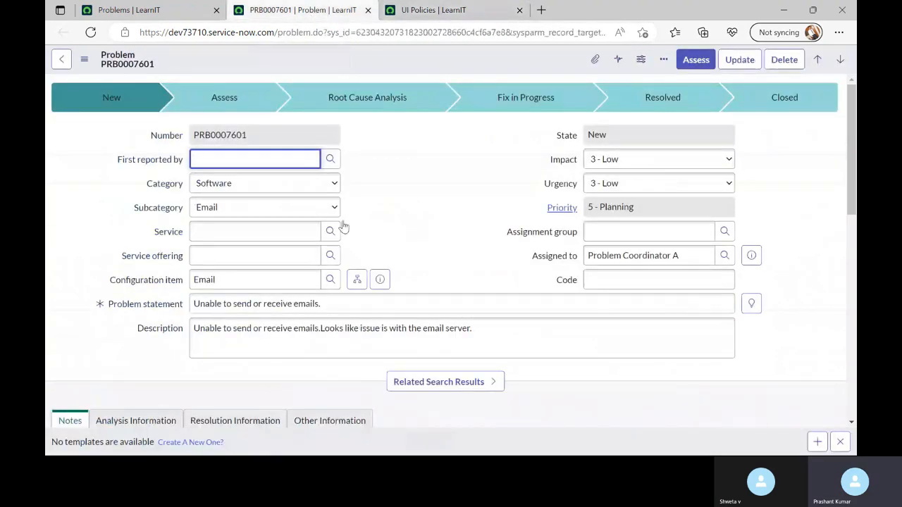
- Return to the UI policies list and start a new UI policy record for the Problem table
{"action": "left_click", "coordinate": [456, 14]}
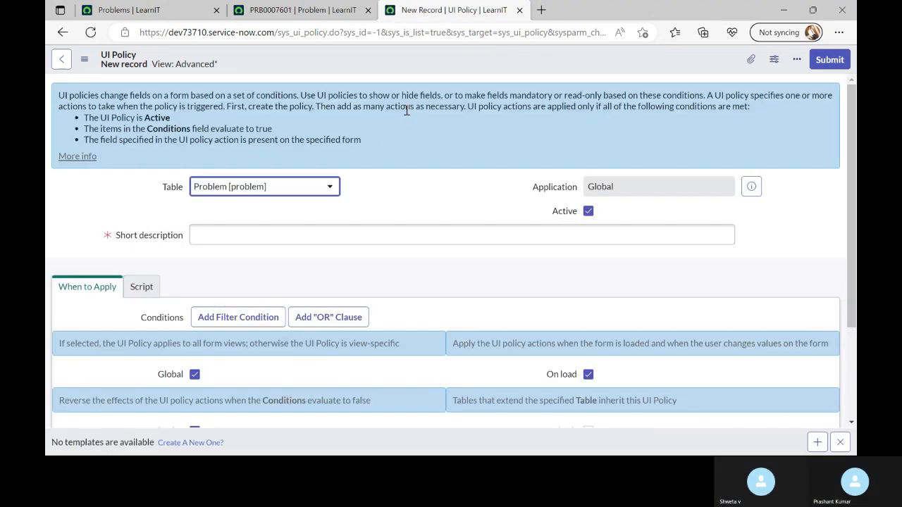
{"action": "scroll", "coordinate": [401, 187], "scroll_direction": "down", "scroll_amount": 1}
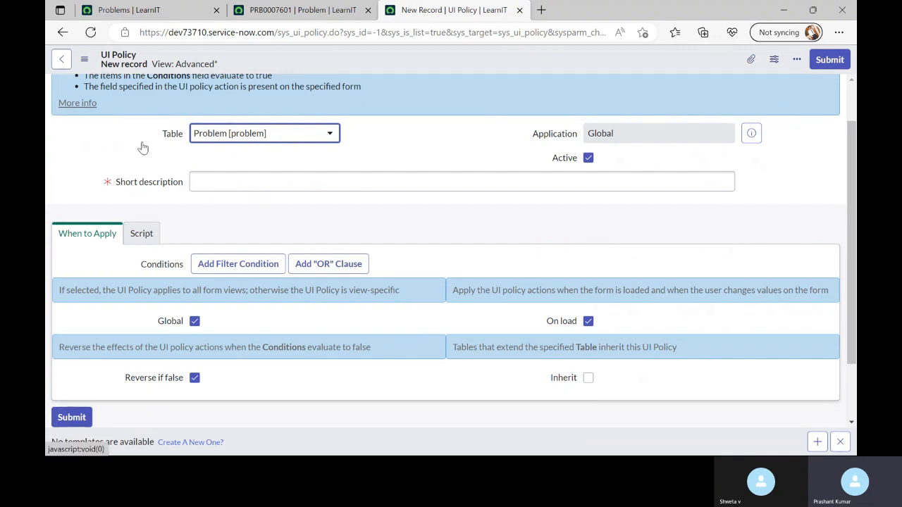
{"action": "left_click", "coordinate": [254, 134]}
{"action": "left_click", "coordinate": [420, 145]}
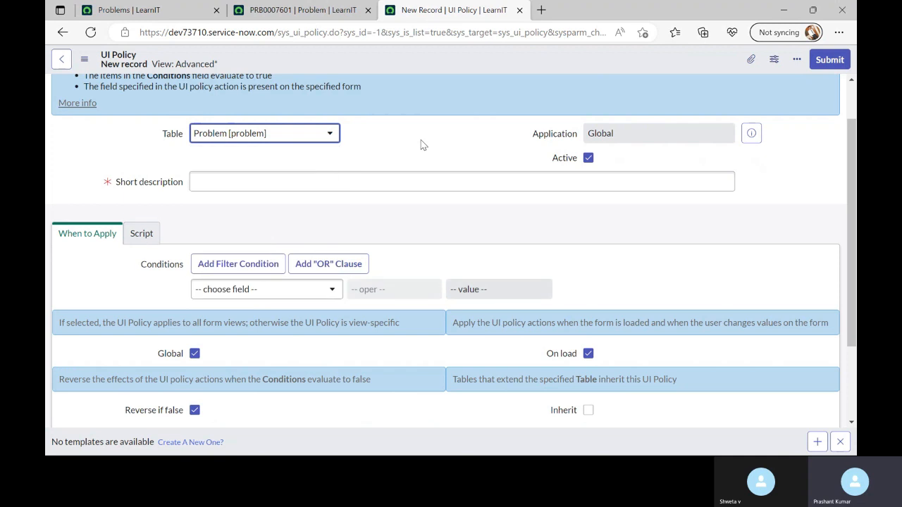
- Examine the Conditions section of the new UI policy and the fields it offers, leaving the condition row empty
{"action": "scroll", "coordinate": [59, 308], "scroll_direction": "down", "scroll_amount": 1}
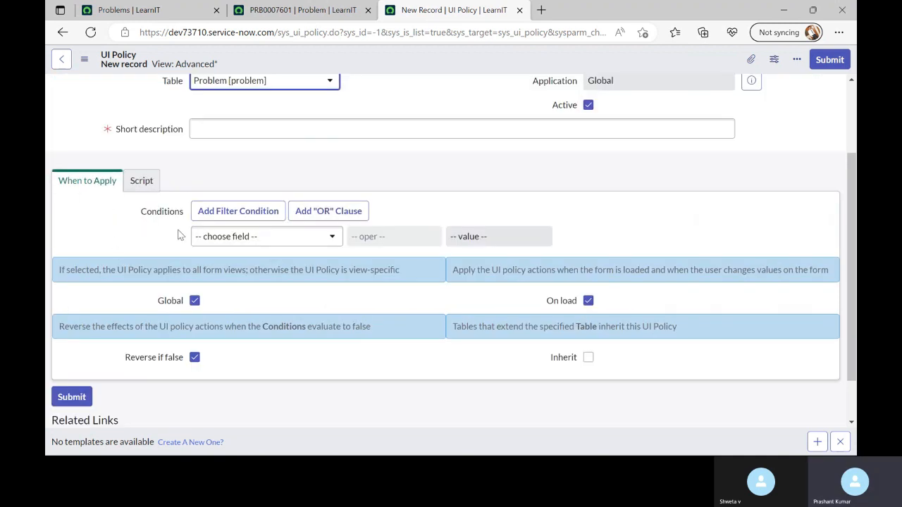
{"action": "left_click_drag", "start_coordinate": [135, 209], "coordinate": [610, 244]}
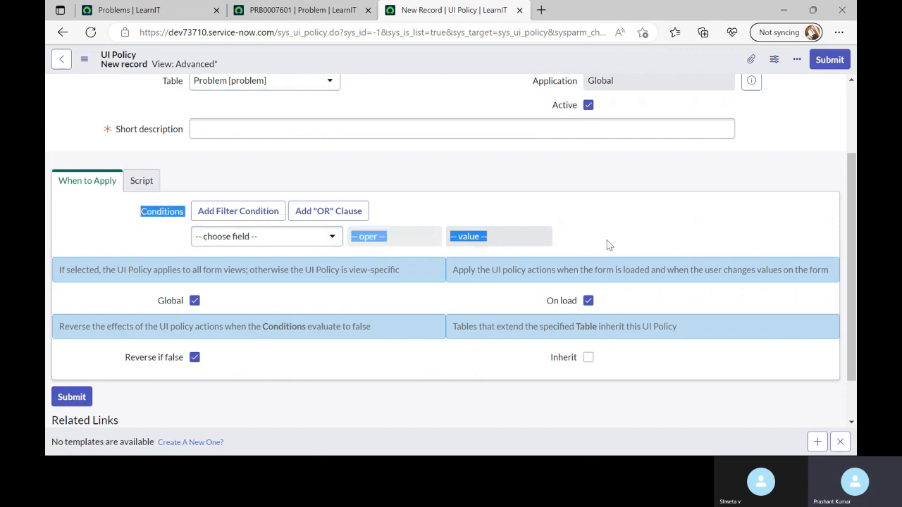
{"action": "left_click", "coordinate": [144, 253]}
{"action": "left_click", "coordinate": [278, 236]}
{"action": "left_click", "coordinate": [277, 236]}
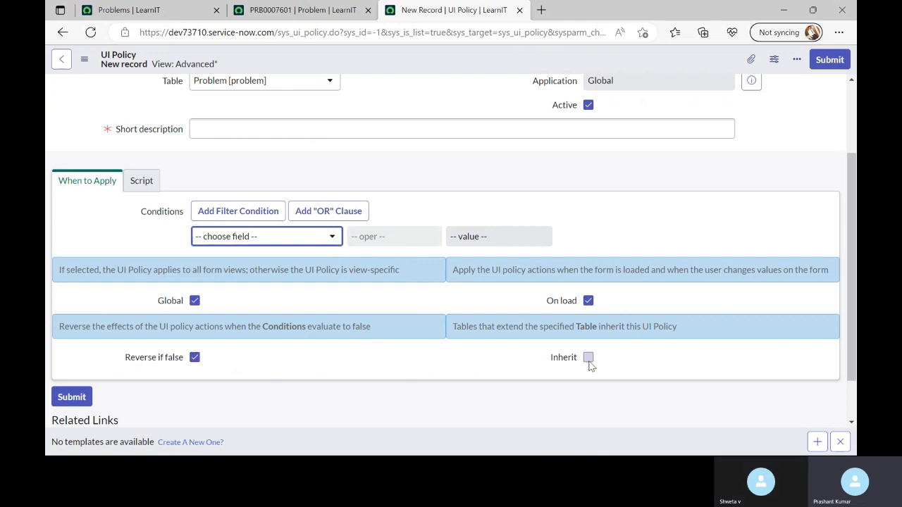
- Switch the policy's Global option off and back on to examine the View field and the explanation of view-specific policies
{"action": "left_click", "coordinate": [194, 301]}
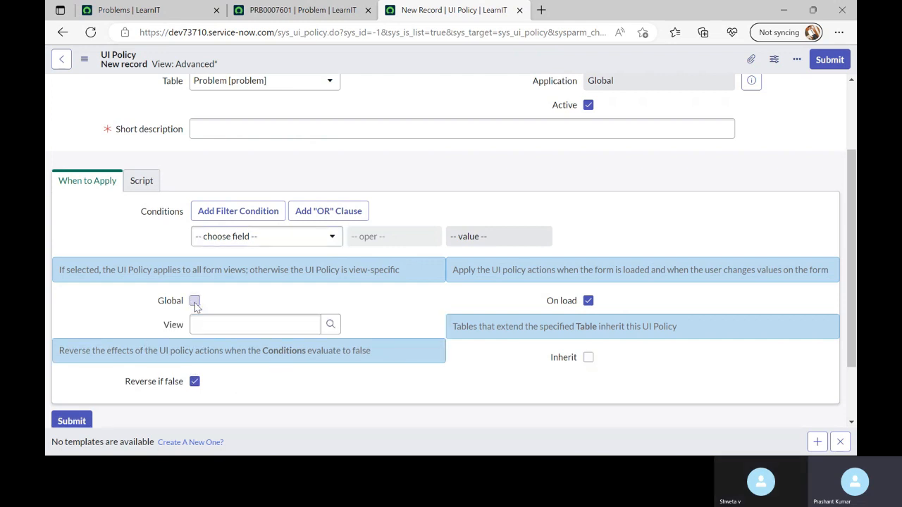
{"action": "left_click", "coordinate": [194, 301]}
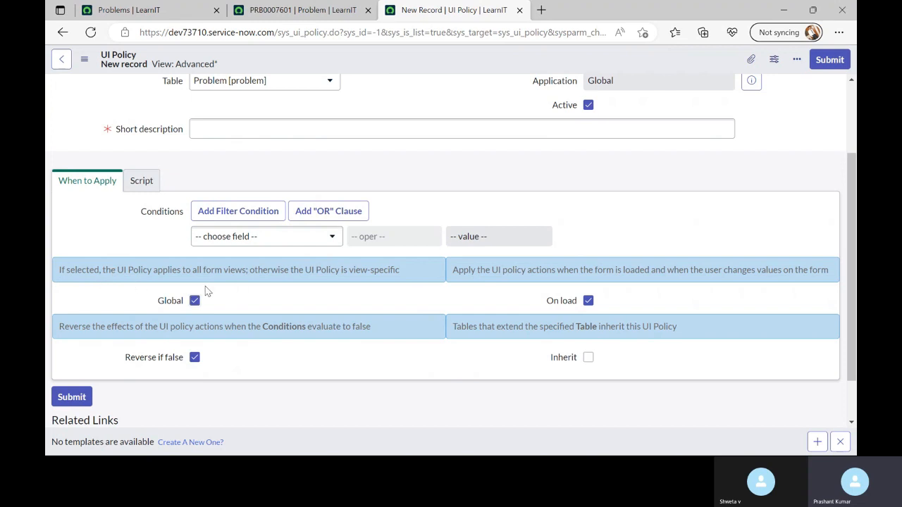
{"action": "left_click", "coordinate": [195, 301]}
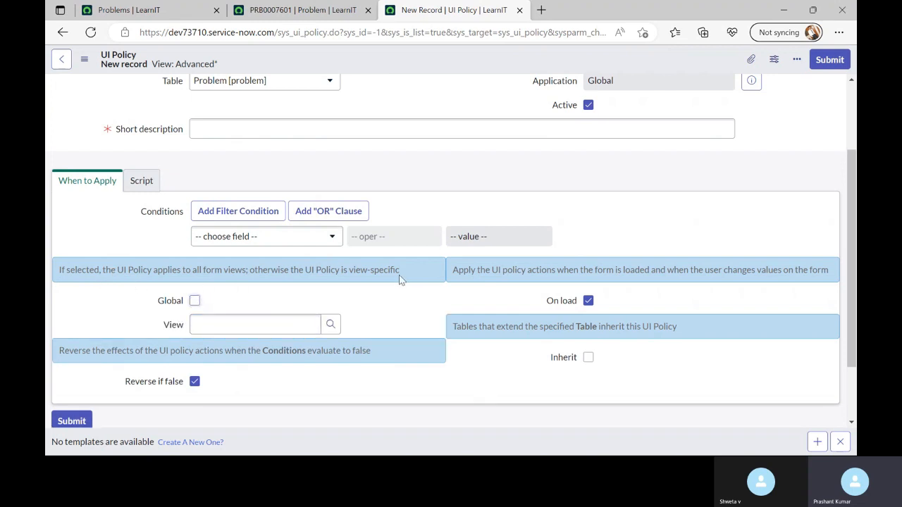
{"action": "left_click_drag", "start_coordinate": [401, 270], "coordinate": [68, 273]}
{"action": "left_click", "coordinate": [116, 316]}
{"action": "left_click", "coordinate": [194, 301]}
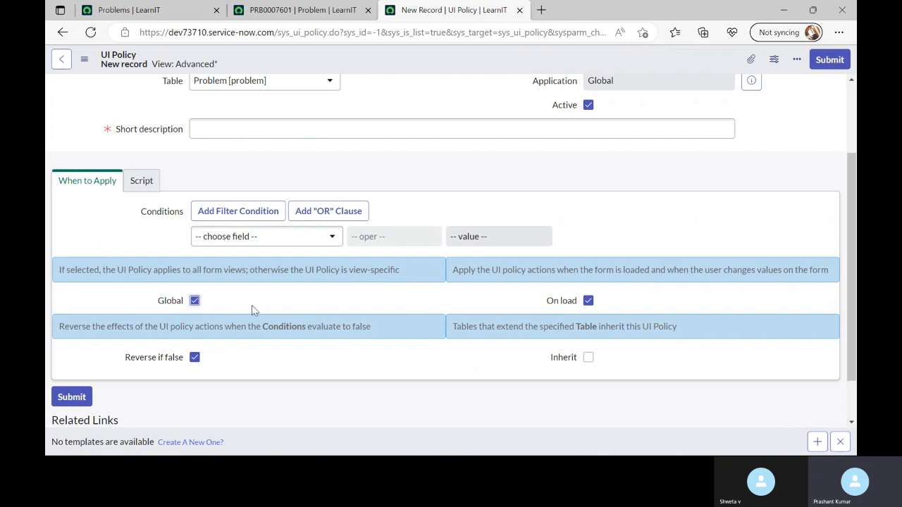
- Switch the Reverse if false and On load options off and back on
{"action": "left_click", "coordinate": [195, 358]}
{"action": "left_click", "coordinate": [194, 360]}
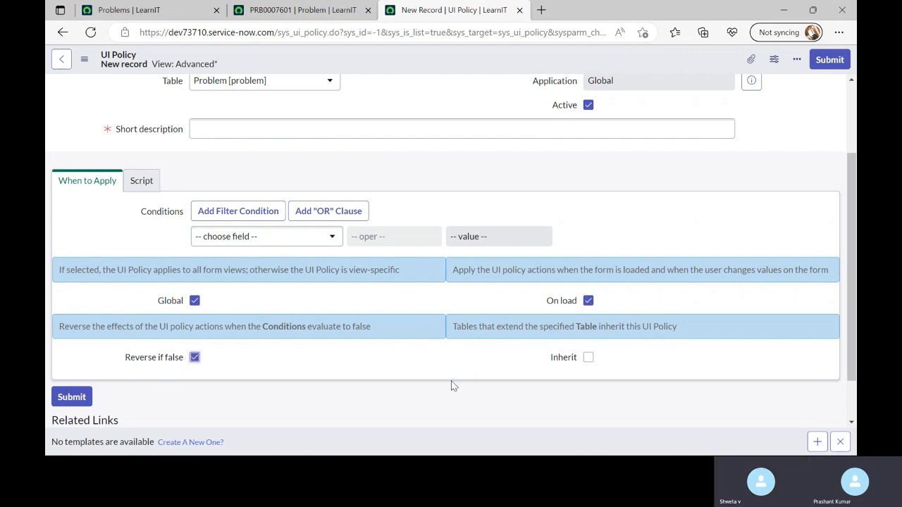
{"action": "left_click", "coordinate": [588, 301]}
{"action": "left_click", "coordinate": [588, 301]}
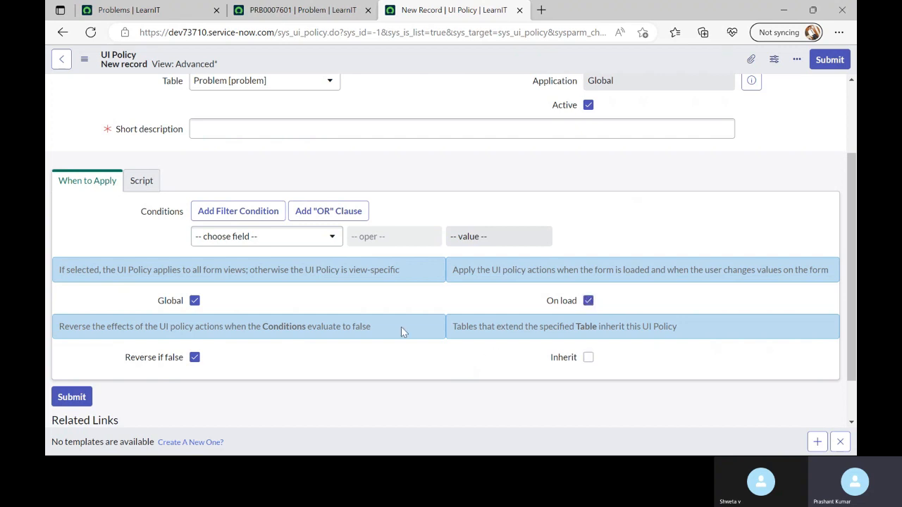
- Close the template bar and enable Run scripts for the new UI policy to show its true and false scripts
{"action": "left_click", "coordinate": [838, 438]}
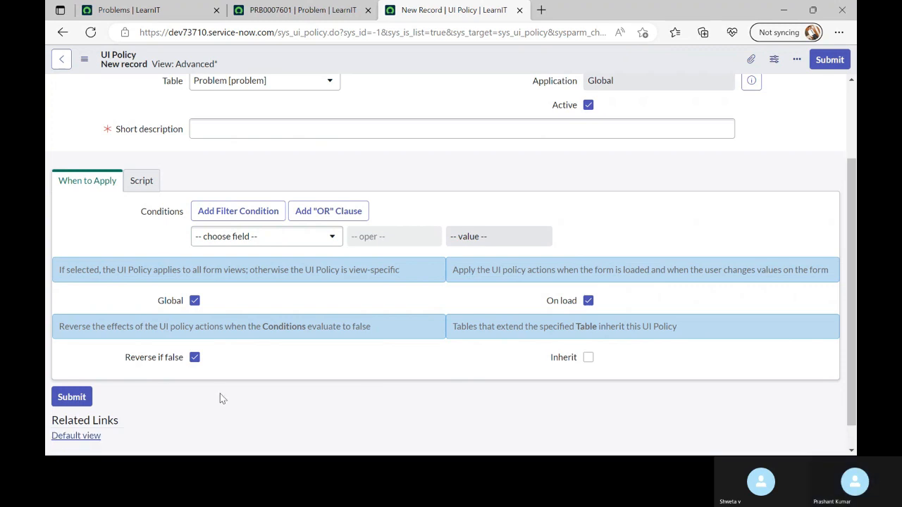
{"action": "scroll", "coordinate": [177, 379], "scroll_direction": "up", "scroll_amount": 1}
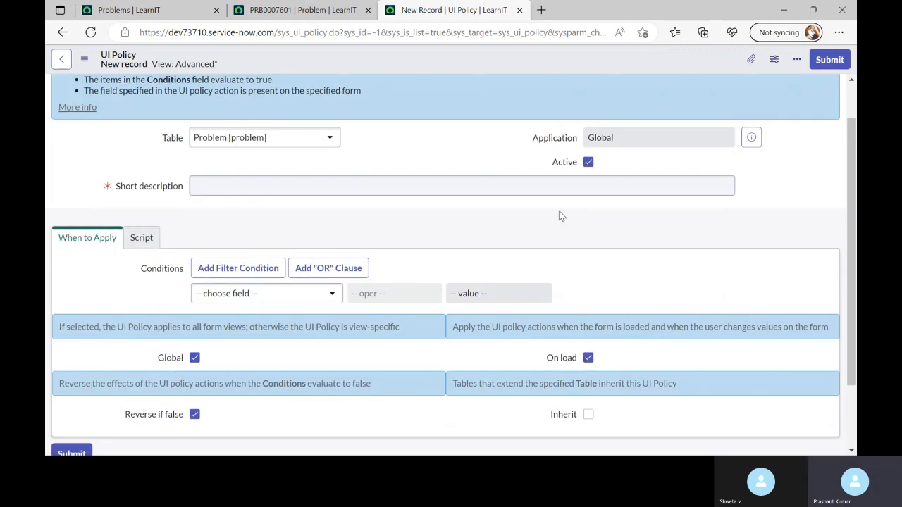
{"action": "left_click", "coordinate": [145, 241]}
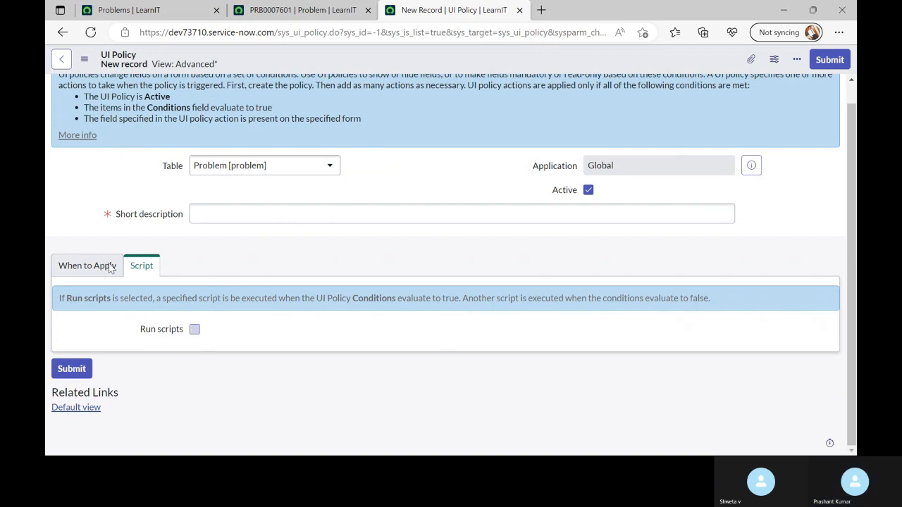
{"action": "scroll", "coordinate": [104, 272], "scroll_direction": "down", "scroll_amount": 3}
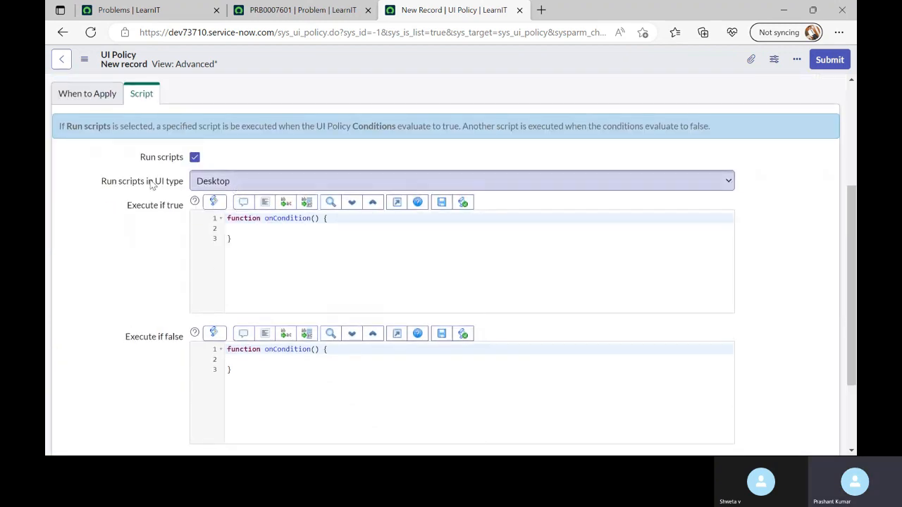
- Set the UI type in which the policy's scripts run to All
{"action": "left_click", "coordinate": [215, 181]}
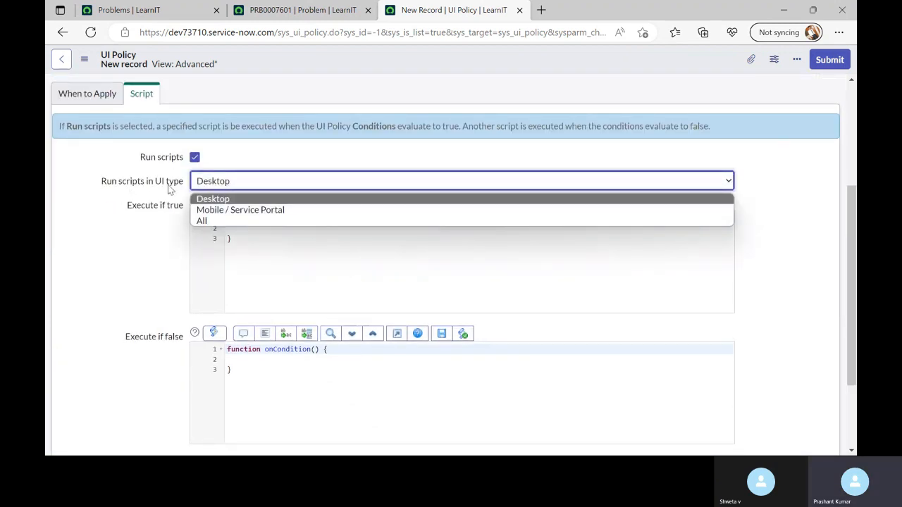
{"action": "left_click", "coordinate": [211, 221]}
{"action": "scroll", "coordinate": [86, 274], "scroll_direction": "down", "scroll_amount": 2}
{"action": "scroll", "coordinate": [84, 274], "scroll_direction": "up", "scroll_amount": 4}
{"action": "scroll", "coordinate": [92, 274], "scroll_direction": "down", "scroll_amount": 2}
{"action": "scroll", "coordinate": [97, 274], "scroll_direction": "up", "scroll_amount": 1}
{"action": "scroll", "coordinate": [96, 274], "scroll_direction": "up", "scroll_amount": 1}
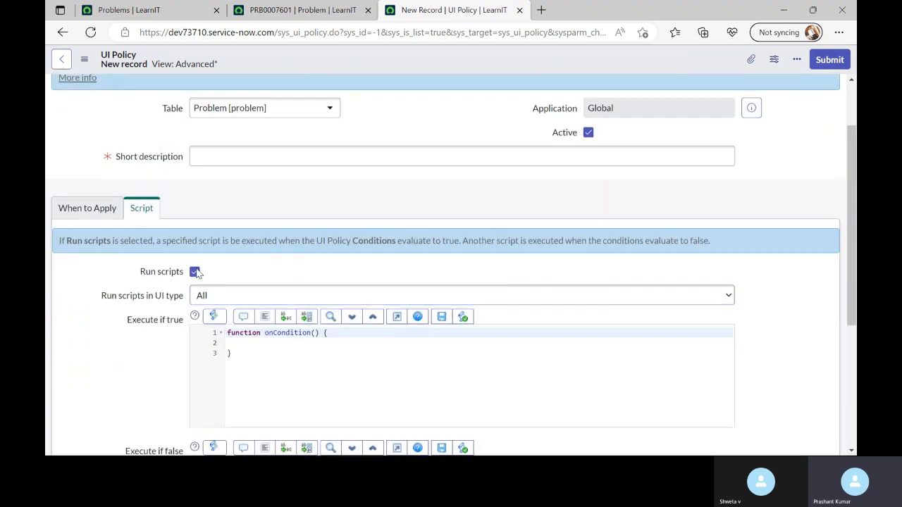
- Turn Run scripts off for the new UI policy and return to its When to Apply settings
{"action": "left_click", "coordinate": [196, 272]}
{"action": "left_click", "coordinate": [101, 274]}
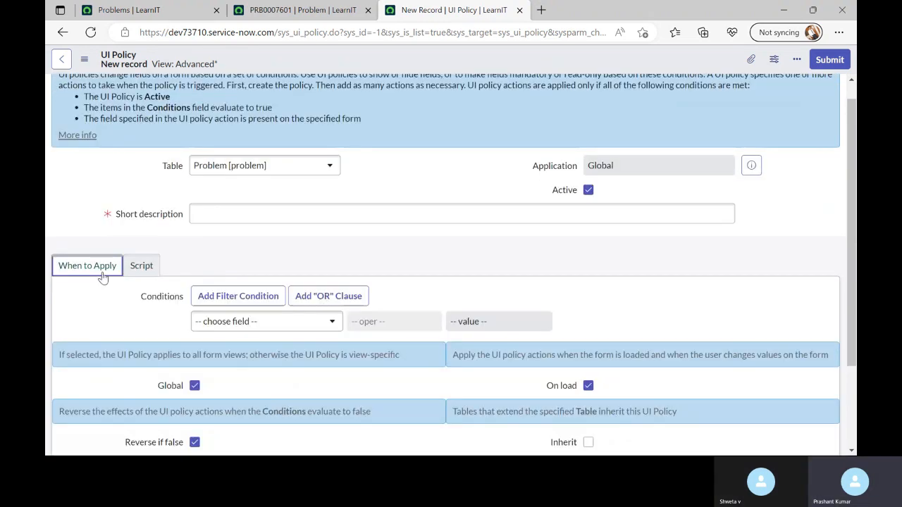
{"action": "scroll", "coordinate": [103, 277], "scroll_direction": "down", "scroll_amount": 2}
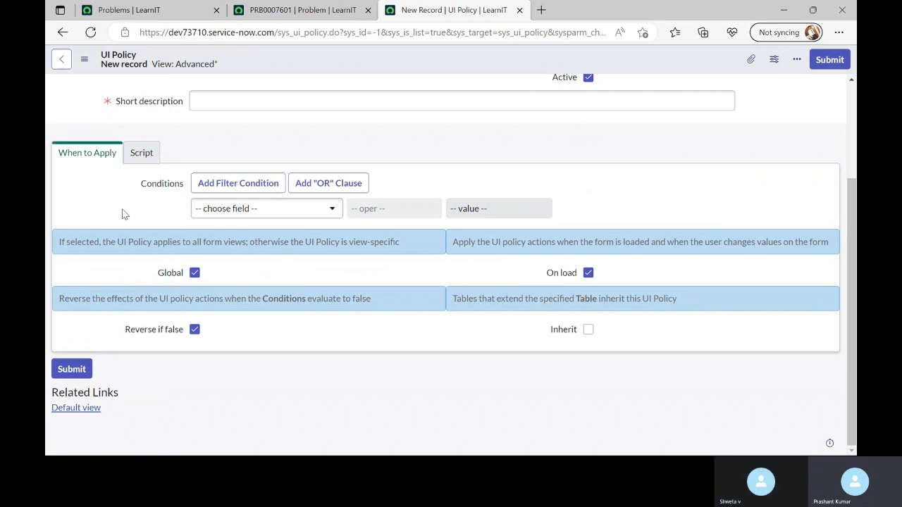
{"action": "scroll", "coordinate": [104, 206], "scroll_direction": "up", "scroll_amount": 3}
{"action": "left_click", "coordinate": [257, 233]}
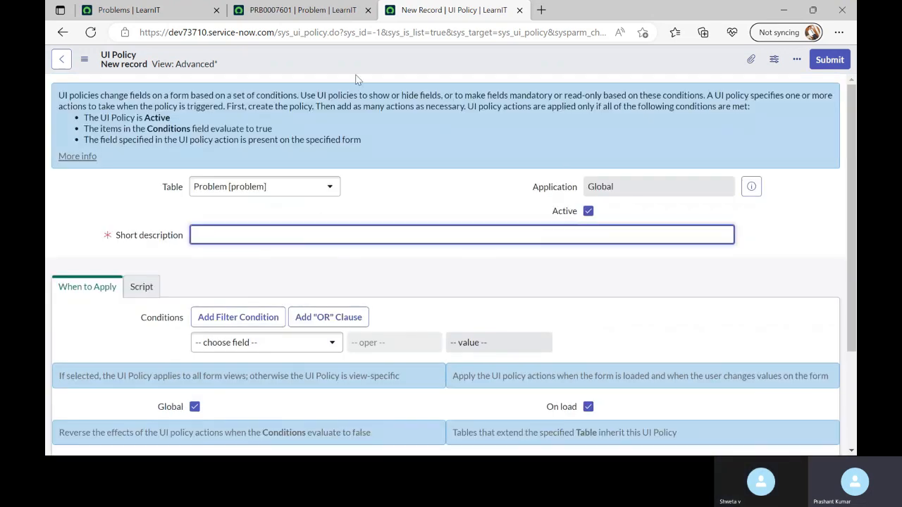
- Examine the open problem record's fields and its Other Information, Analysis Information and Notes sections as candidates for the policy
{"action": "left_click", "coordinate": [300, 10]}
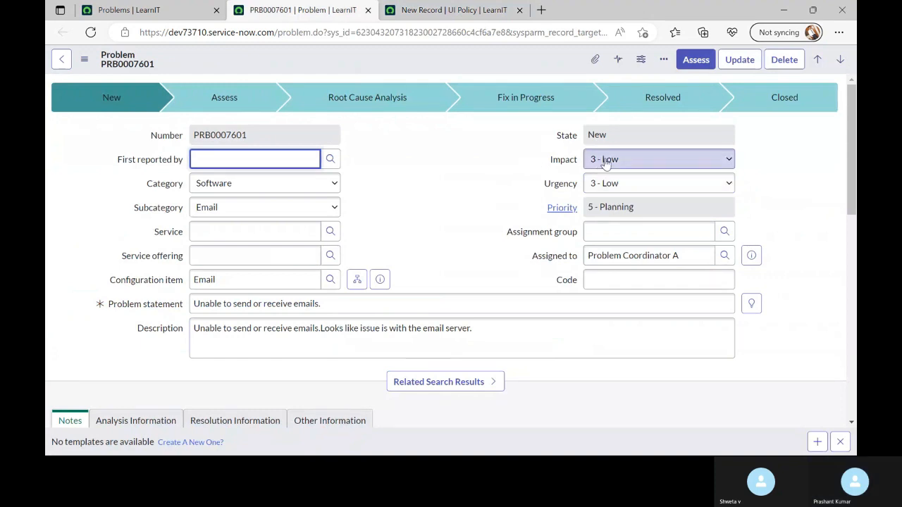
{"action": "left_click", "coordinate": [430, 11]}
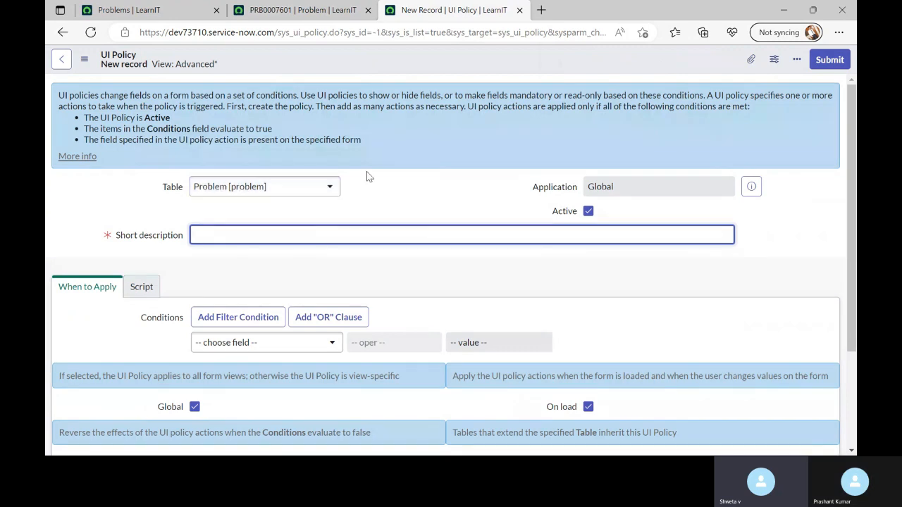
{"action": "left_click", "coordinate": [307, 11]}
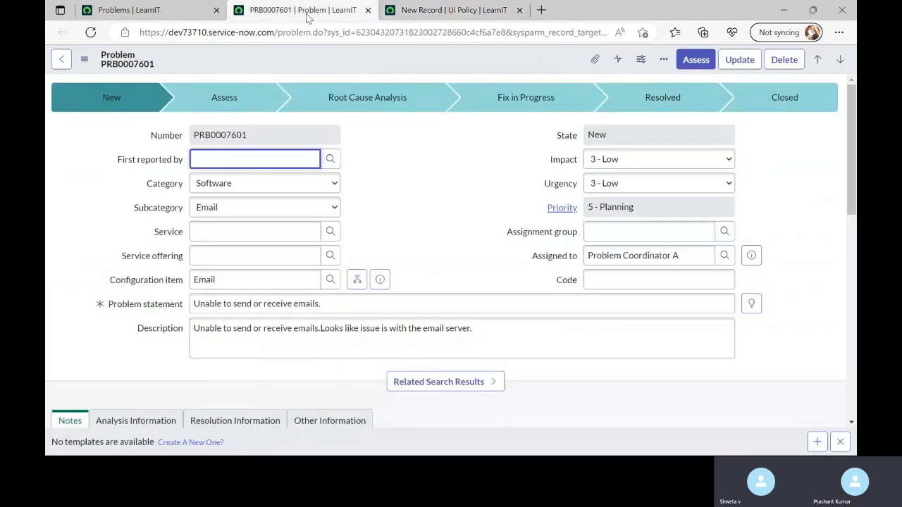
{"action": "scroll", "coordinate": [342, 279], "scroll_direction": "down", "scroll_amount": 4}
{"action": "left_click", "coordinate": [337, 265]}
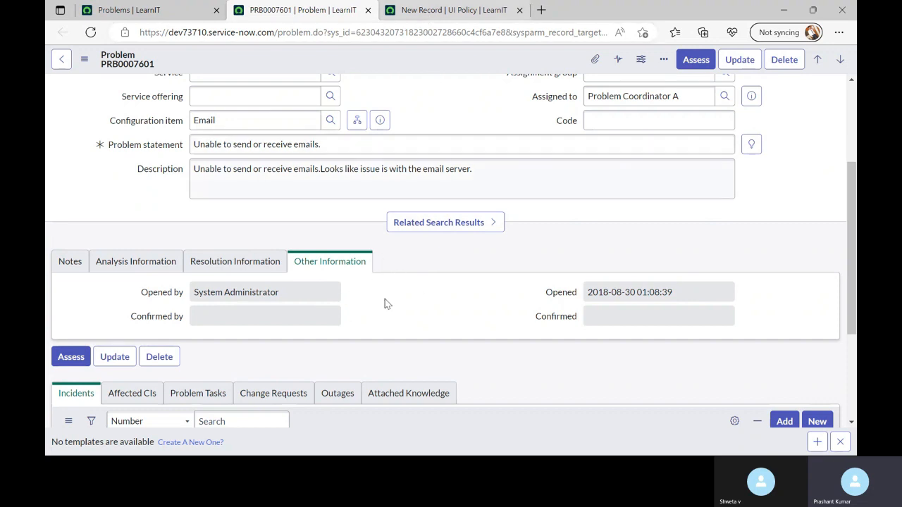
{"action": "left_click", "coordinate": [438, 12]}
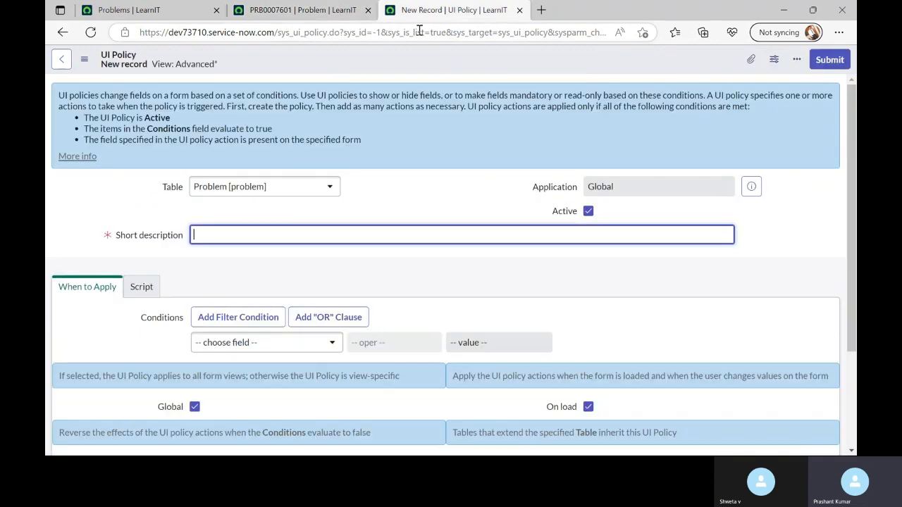
{"action": "left_click", "coordinate": [275, 13]}
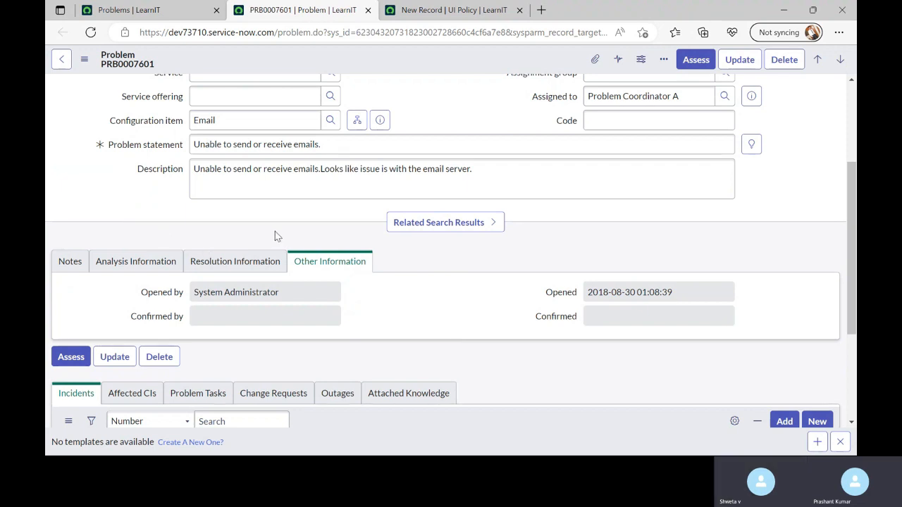
{"action": "left_click", "coordinate": [141, 262]}
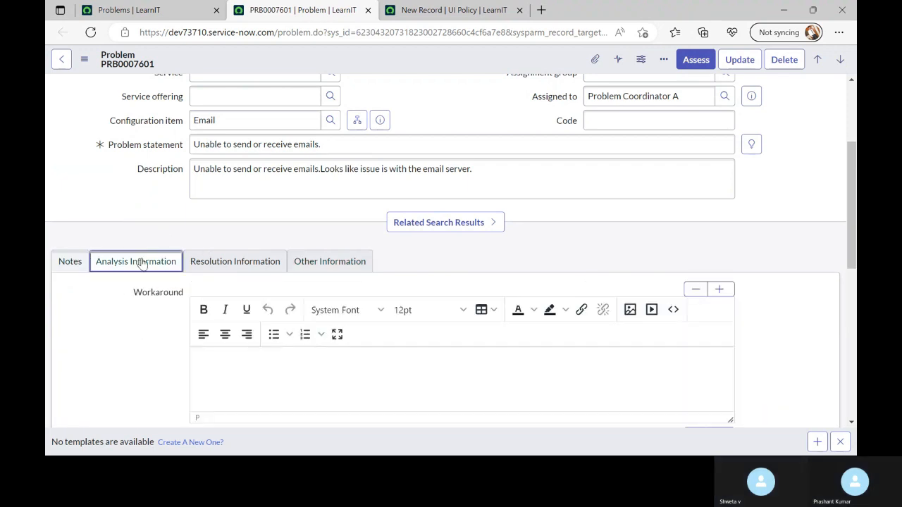
{"action": "left_click", "coordinate": [81, 271]}
{"action": "scroll", "coordinate": [436, 79], "scroll_direction": "up", "scroll_amount": 2}
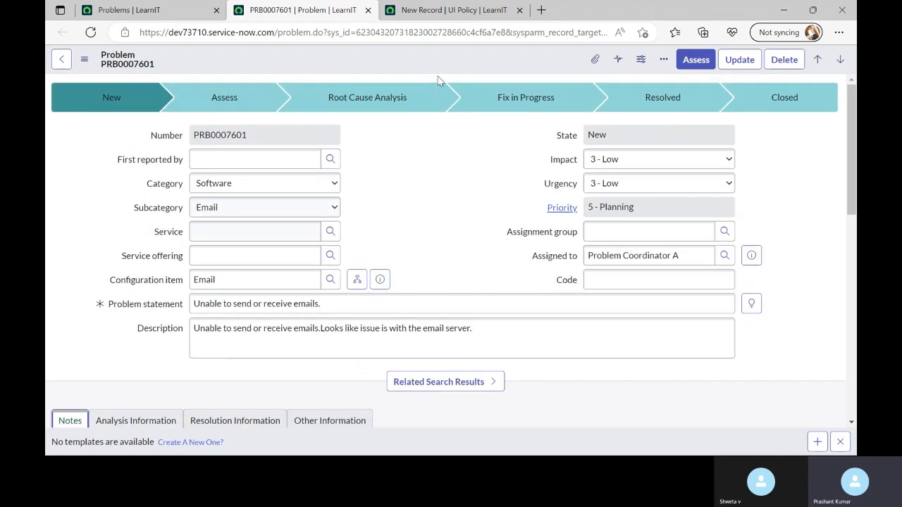
- Enter "Set Fields Mandatory, Read Only & Visible" as the UI policy's short description and save the policy without leaving the form
{"action": "left_click", "coordinate": [442, 11]}
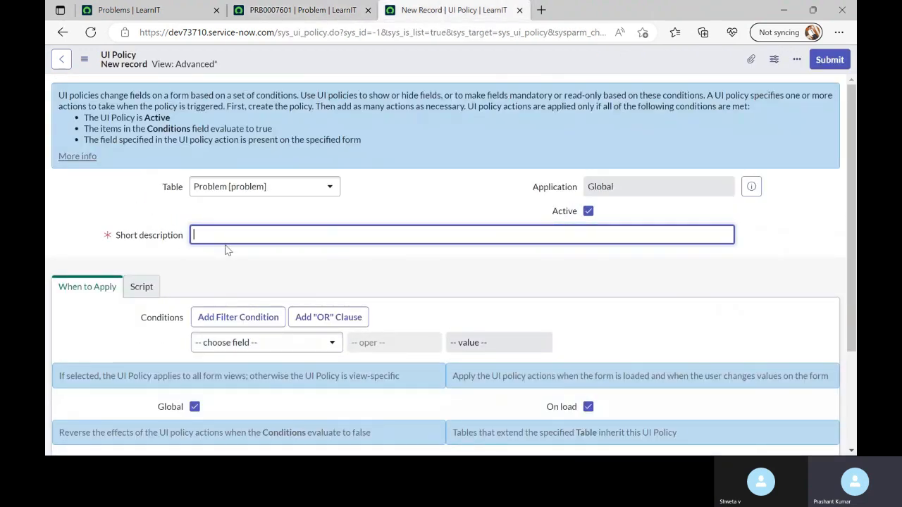
{"action": "type", "text": "Set Fields Mandatory"}
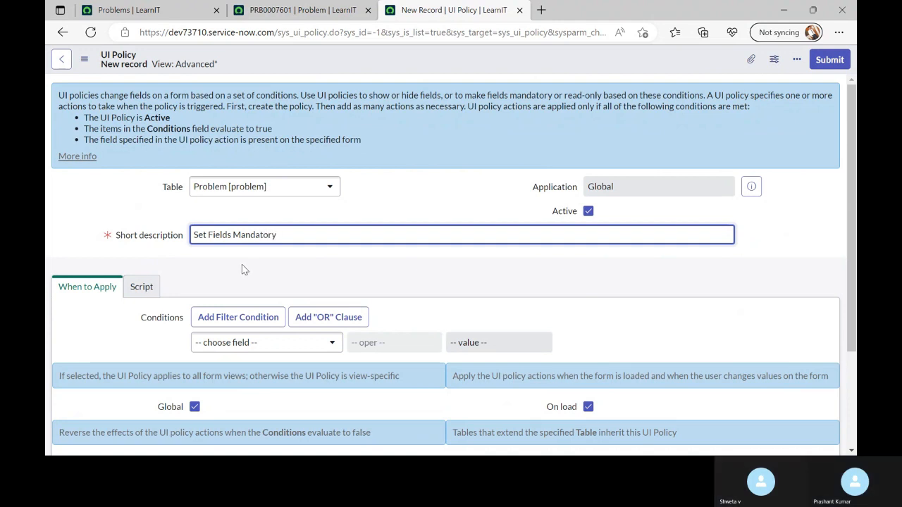
{"action": "type", "text": ", Read ON"}
{"action": "key", "text": "BackSpace"}
{"action": "type", "text": "nly"}
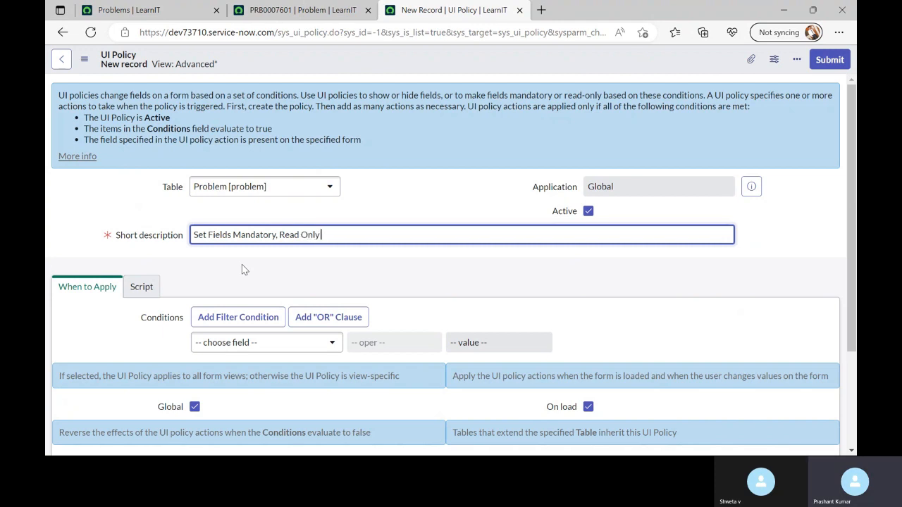
{"action": "type", "text": " & Visible"}
{"action": "left_click", "coordinate": [170, 204]}
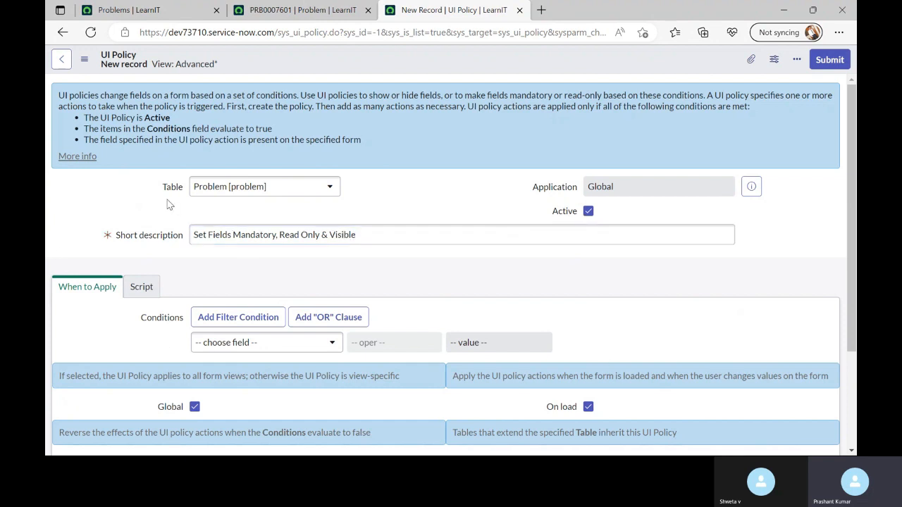
{"action": "scroll", "coordinate": [231, 284], "scroll_direction": "down", "scroll_amount": 1}
{"action": "scroll", "coordinate": [317, 186], "scroll_direction": "up", "scroll_amount": 1}
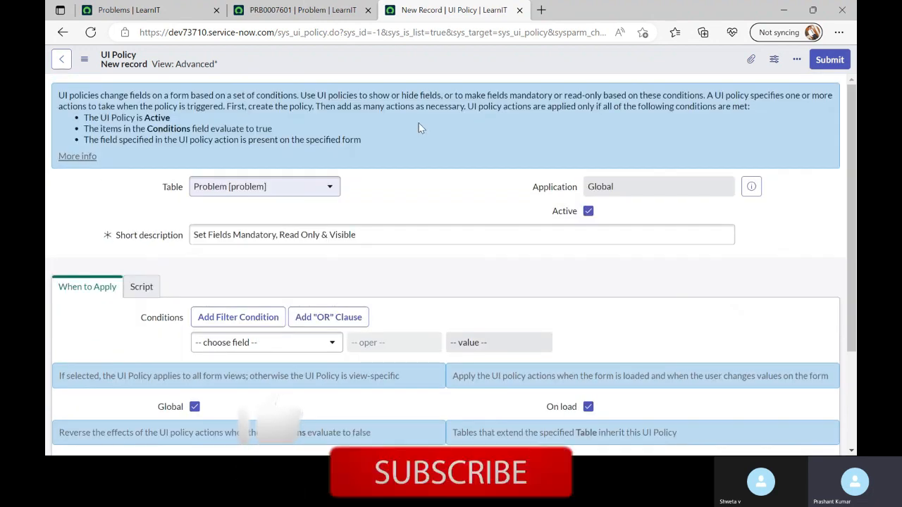
{"action": "right_click", "coordinate": [428, 58]}
{"action": "left_click", "coordinate": [438, 64]}
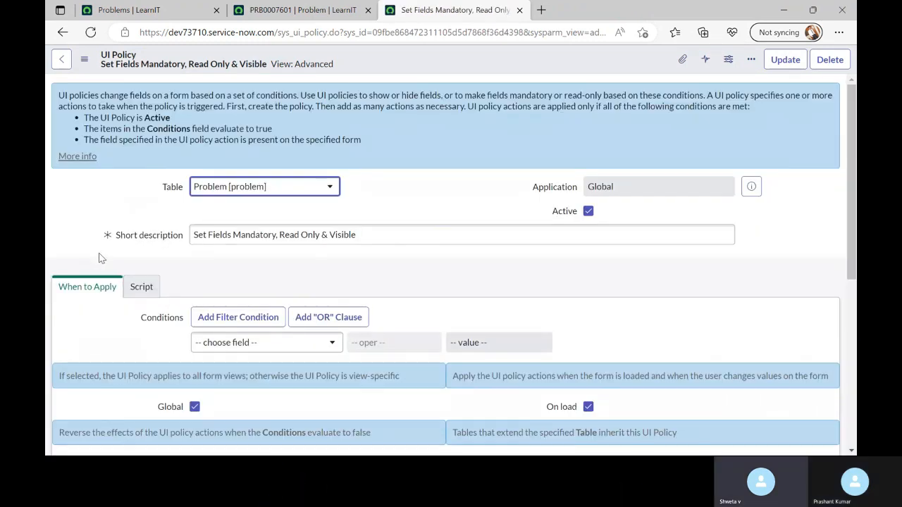
- Compare the saved policy's UI Policy Actions and UI Policy Related List Actions, and start a new UI policy action
{"action": "scroll", "coordinate": [98, 258], "scroll_direction": "down", "scroll_amount": 4}
{"action": "left_click", "coordinate": [145, 252]}
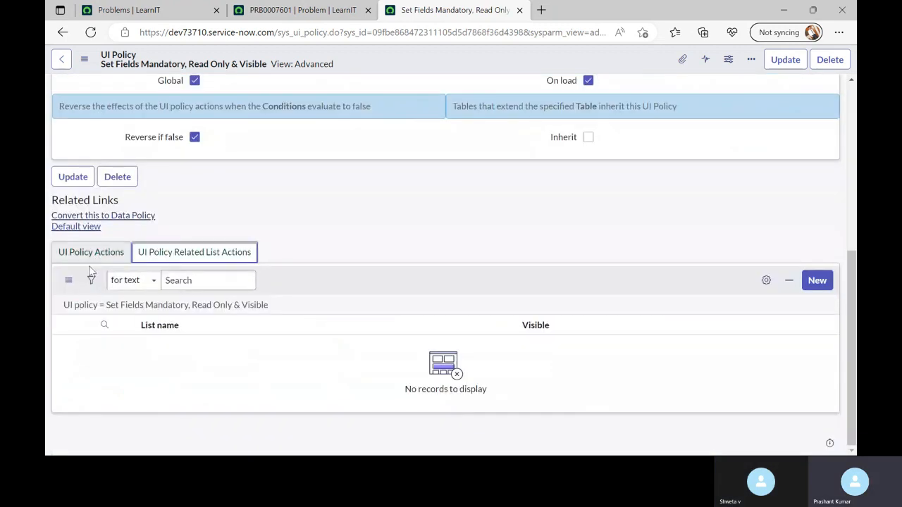
{"action": "left_click", "coordinate": [95, 258]}
{"action": "left_click", "coordinate": [154, 262]}
{"action": "left_click", "coordinate": [90, 259]}
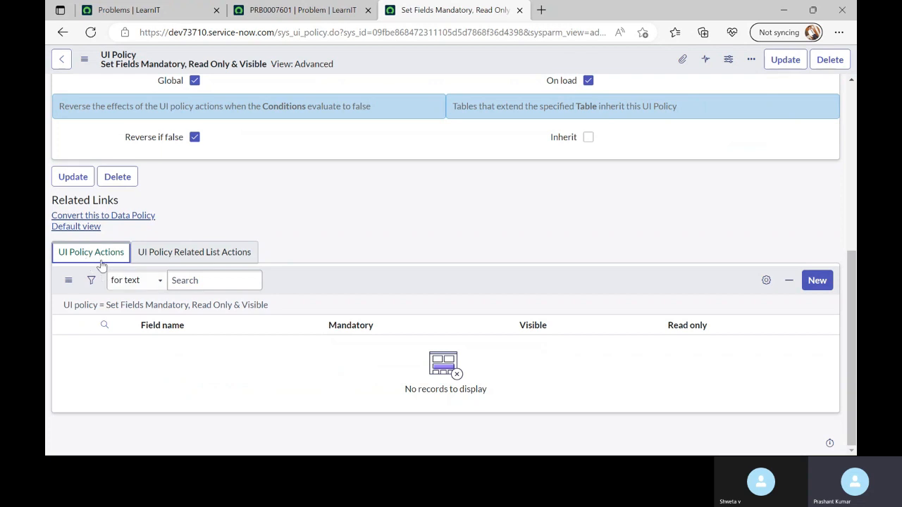
{"action": "left_click", "coordinate": [347, 230]}
{"action": "left_click", "coordinate": [818, 281]}
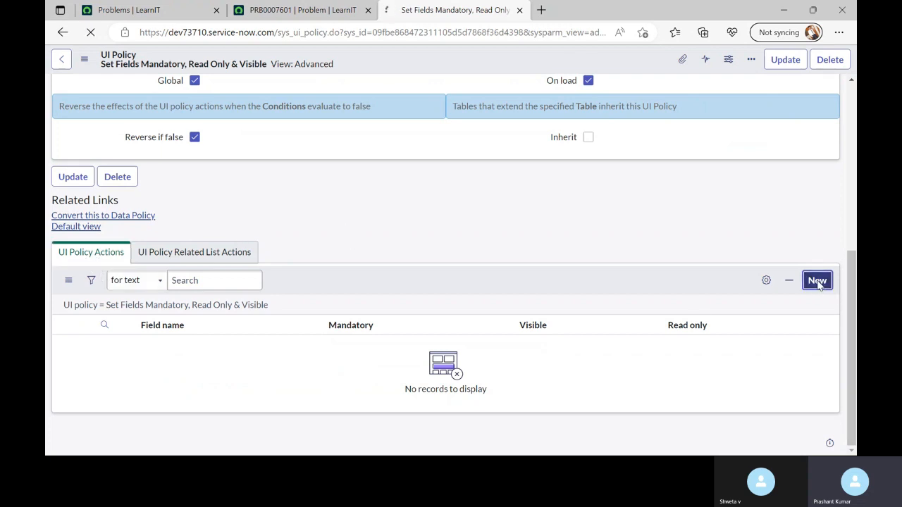
- Check the Category field on the problem record and choose Category as the new action's field name
{"action": "left_click", "coordinate": [298, 13]}
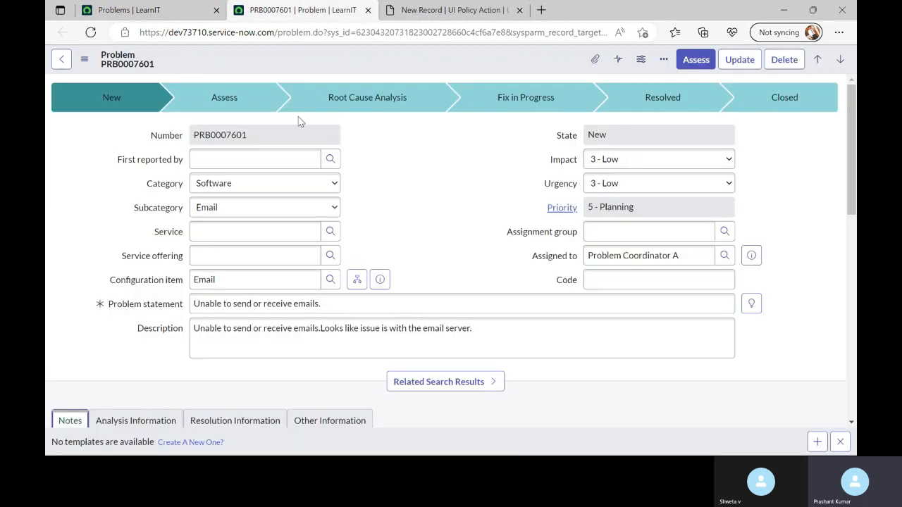
{"action": "double_click", "coordinate": [165, 186]}
{"action": "left_click", "coordinate": [404, 199]}
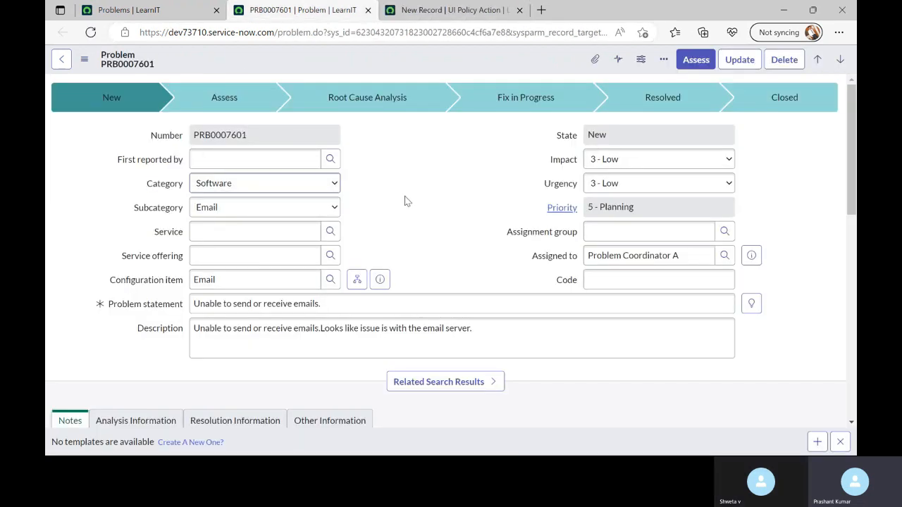
{"action": "left_click", "coordinate": [448, 12]}
{"action": "left_click", "coordinate": [223, 175]}
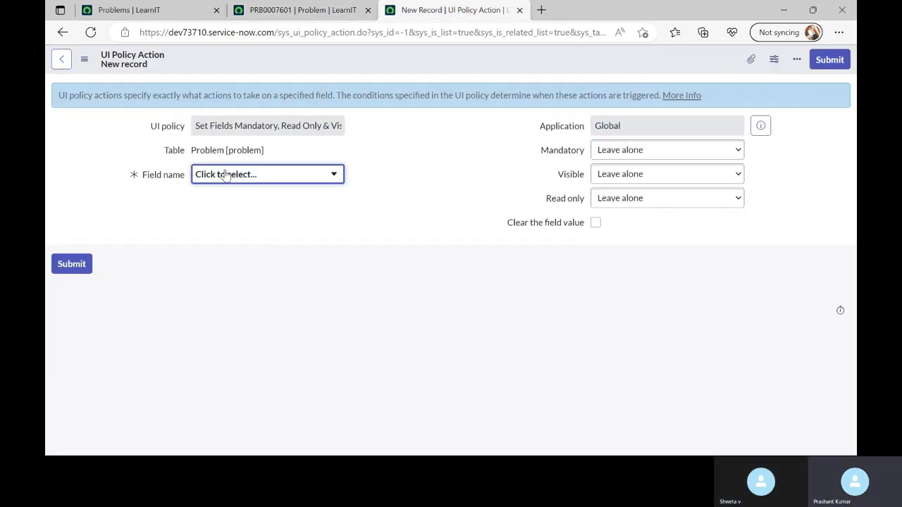
{"action": "left_click", "coordinate": [226, 175]}
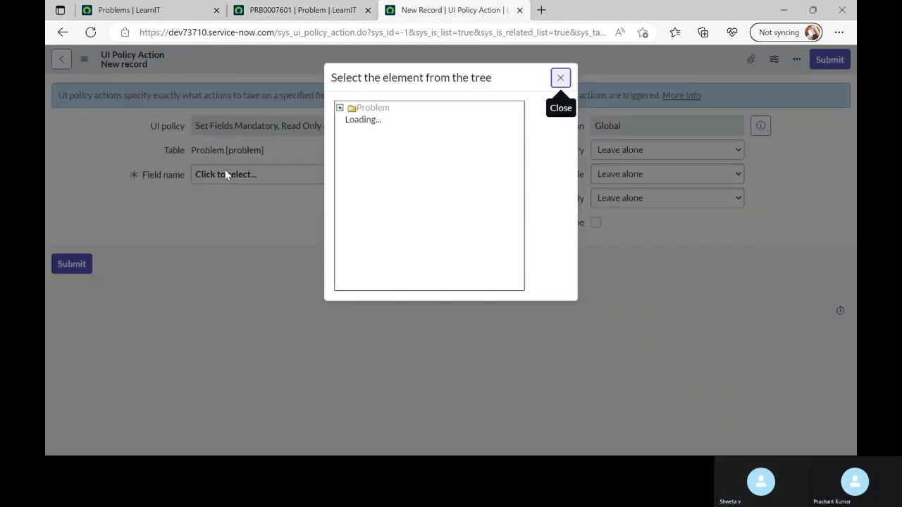
{"action": "left_click", "coordinate": [373, 268]}
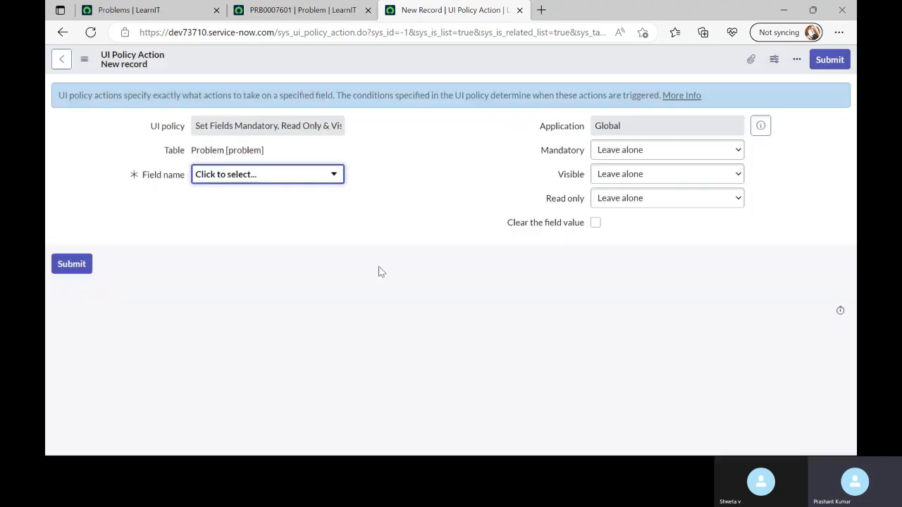
- Set Mandatory to True for the Category field and submit the UI policy action
{"action": "left_click", "coordinate": [627, 153]}
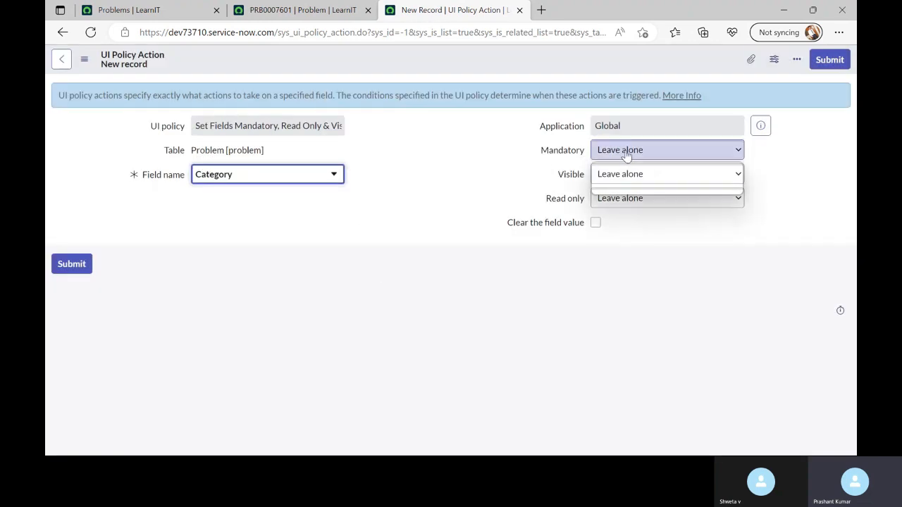
{"action": "left_click", "coordinate": [606, 178]}
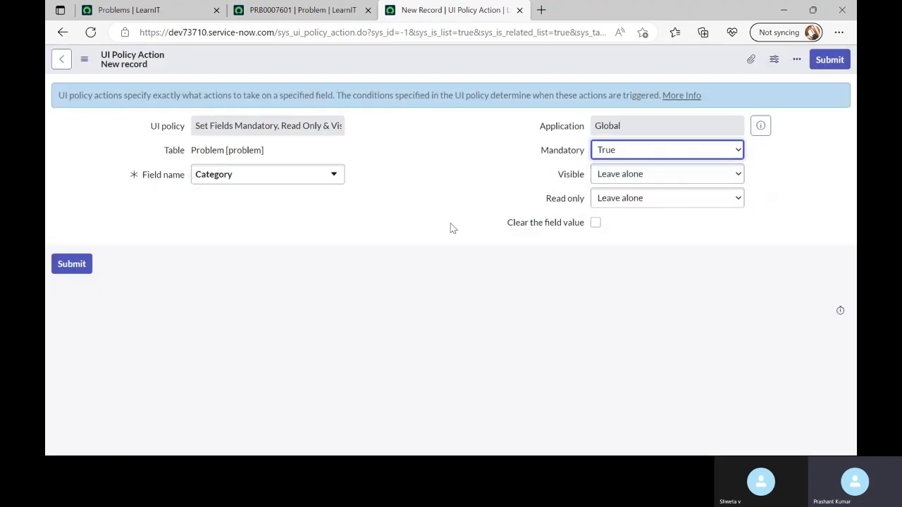
{"action": "left_click", "coordinate": [832, 60]}
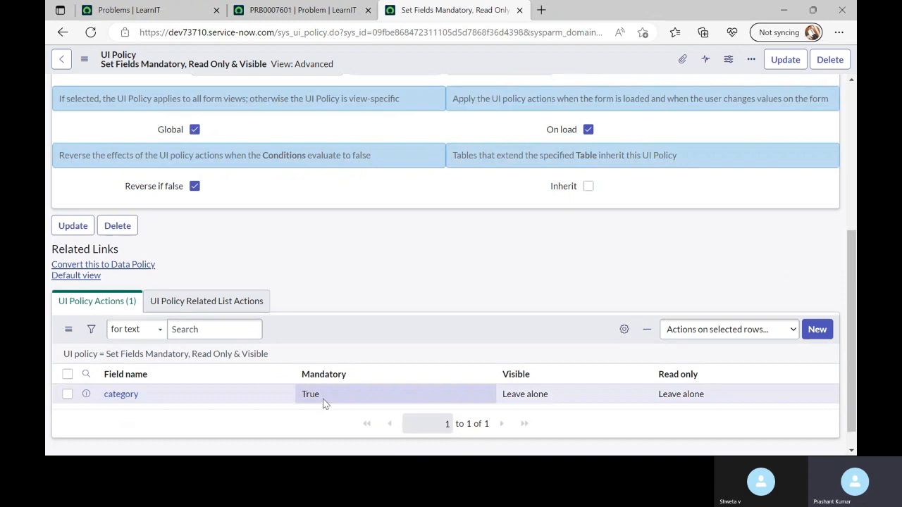
- Reload the problem record, inspect the marker beside the Category field, and return to the UI policy's list of actions
{"action": "scroll", "coordinate": [324, 395], "scroll_direction": "up", "scroll_amount": 3}
{"action": "left_click", "coordinate": [302, 10]}
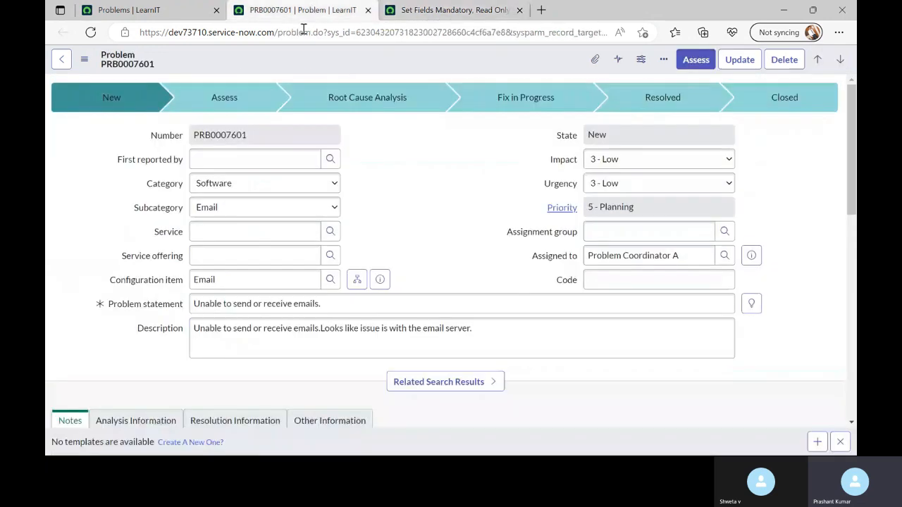
{"action": "left_click", "coordinate": [91, 32]}
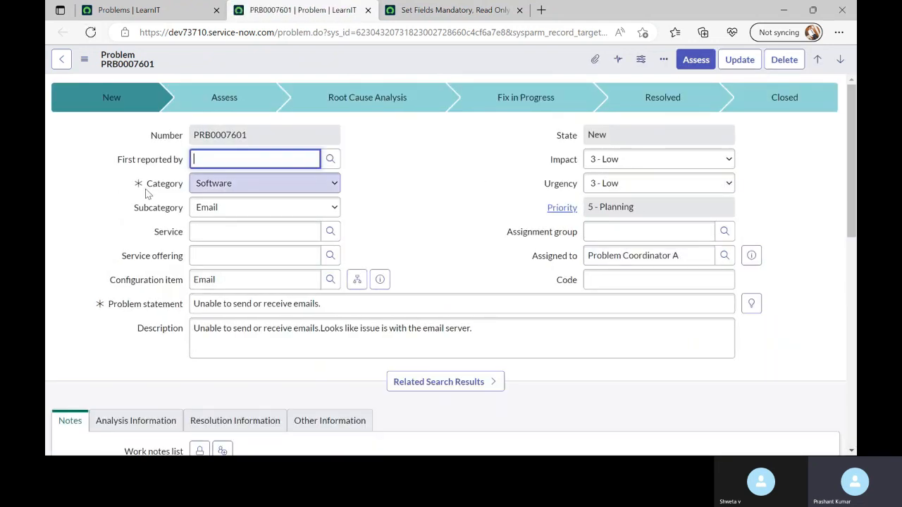
{"action": "mouse_move", "coordinate": [142, 190]}
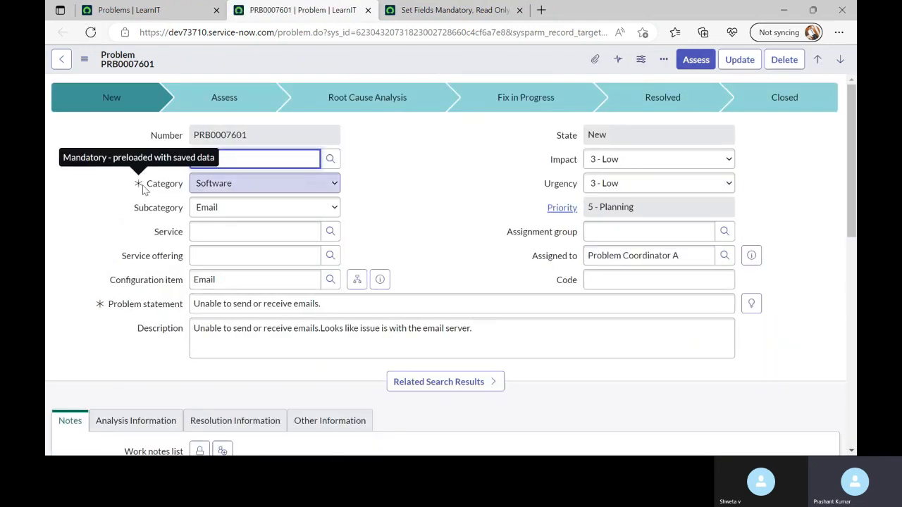
{"action": "left_click", "coordinate": [454, 190]}
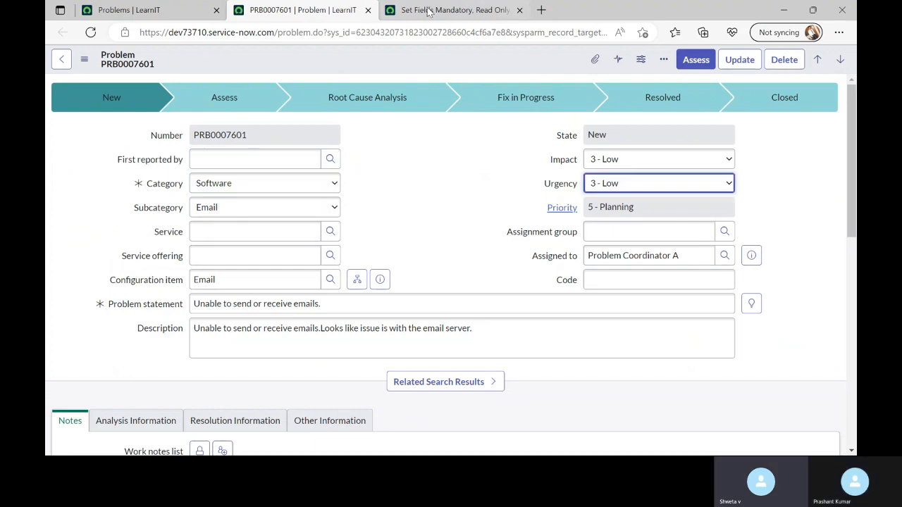
{"action": "left_click", "coordinate": [436, 12]}
{"action": "scroll", "coordinate": [261, 356], "scroll_direction": "down", "scroll_amount": 1}
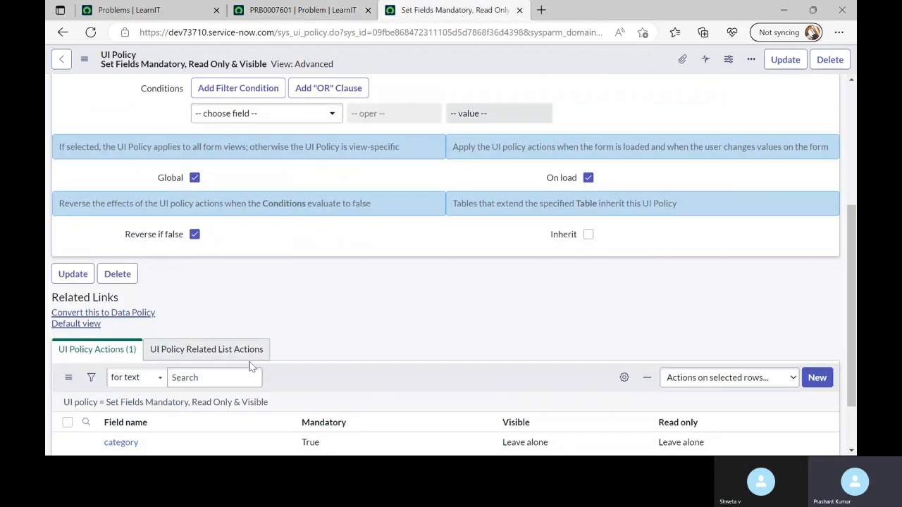
- Start another UI policy action under the Set Fields Mandatory, Read Only & Visible policy and set Visible to True
{"action": "scroll", "coordinate": [250, 366], "scroll_direction": "down", "scroll_amount": 1}
{"action": "scroll", "coordinate": [176, 352], "scroll_direction": "up", "scroll_amount": 3}
{"action": "scroll", "coordinate": [324, 366], "scroll_direction": "down", "scroll_amount": 3}
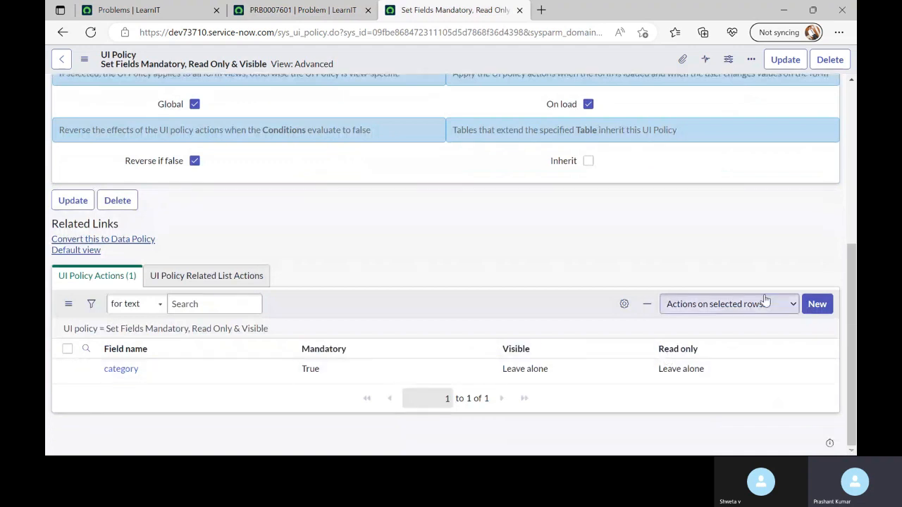
{"action": "left_click", "coordinate": [817, 304]}
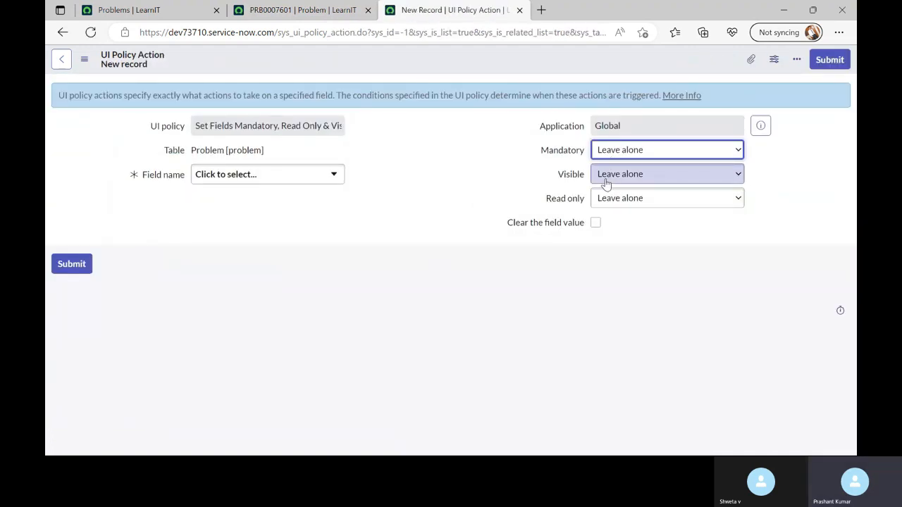
{"action": "left_click", "coordinate": [605, 180]}
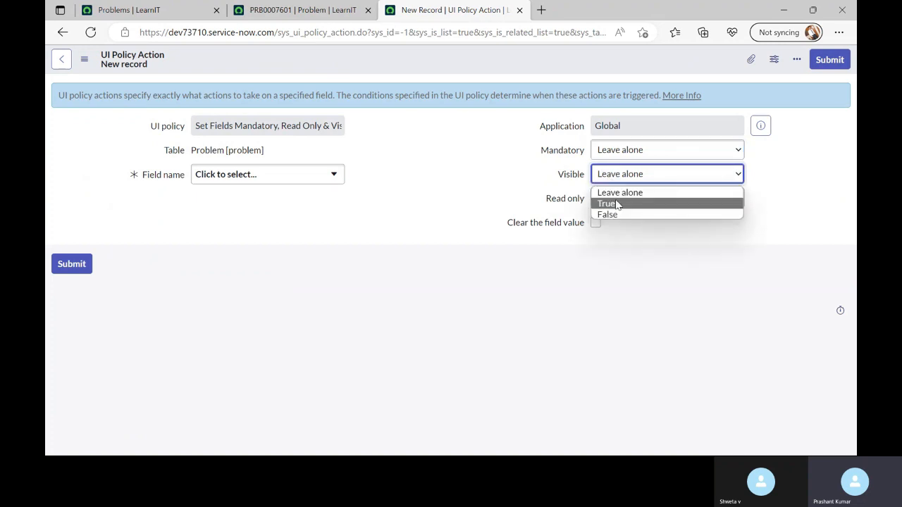
{"action": "left_click", "coordinate": [615, 203]}
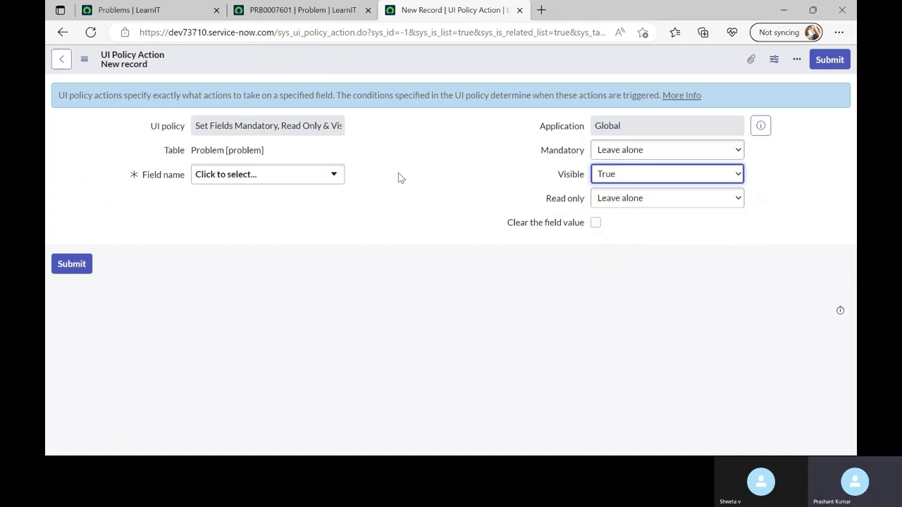
- Check the Code field on the problem record, choose Code as the action's field name, and submit the action
{"action": "left_click", "coordinate": [296, 10]}
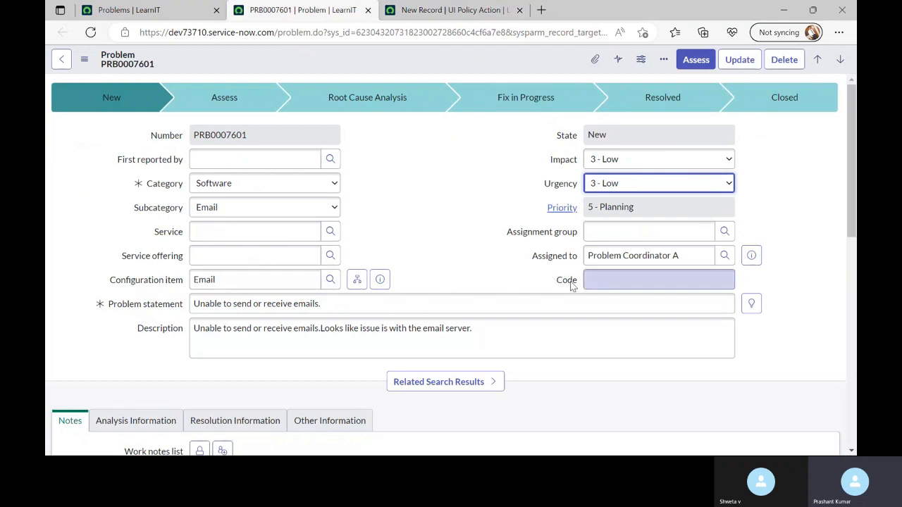
{"action": "left_click", "coordinate": [440, 18]}
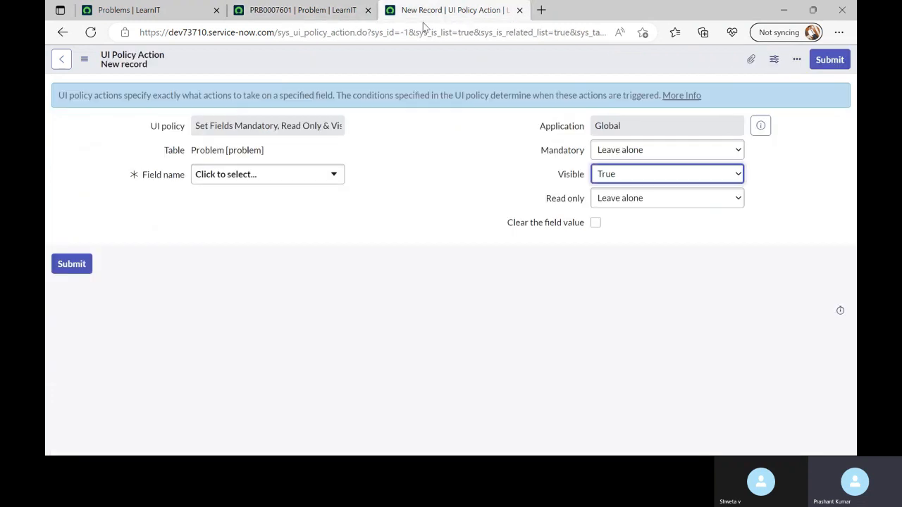
{"action": "left_click", "coordinate": [307, 177]}
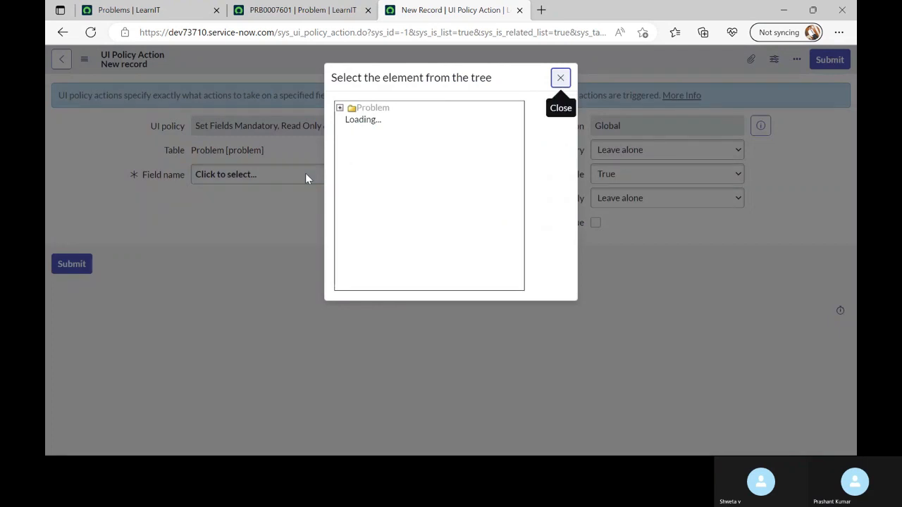
{"action": "scroll", "coordinate": [518, 284], "scroll_direction": "down", "scroll_amount": 2}
{"action": "left_click", "coordinate": [381, 243]}
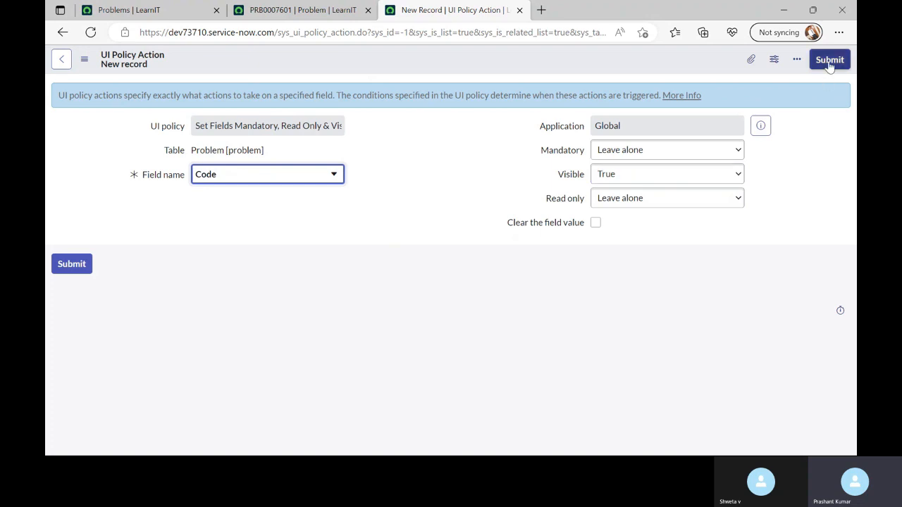
{"action": "left_click", "coordinate": [829, 61]}
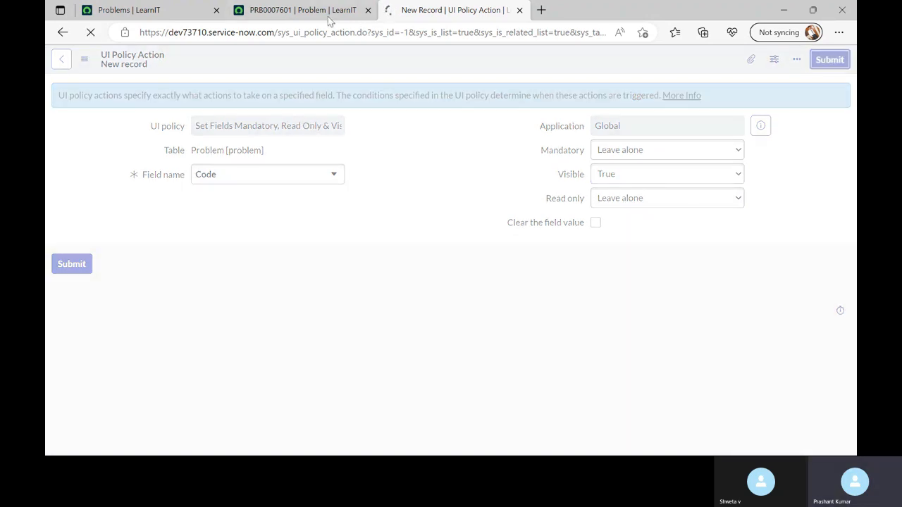
- Inspect the Code field on the problem record and look through the form's configuration options
{"action": "left_click", "coordinate": [328, 11]}
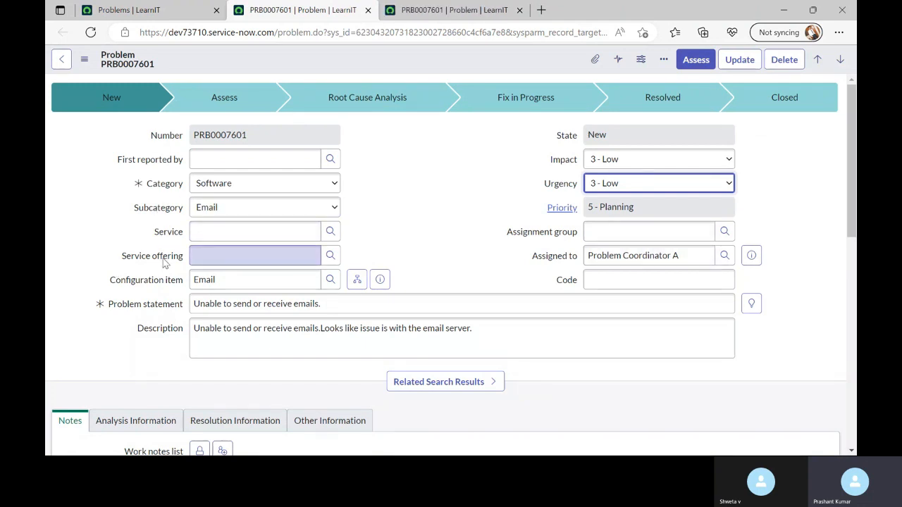
{"action": "left_click", "coordinate": [467, 10]}
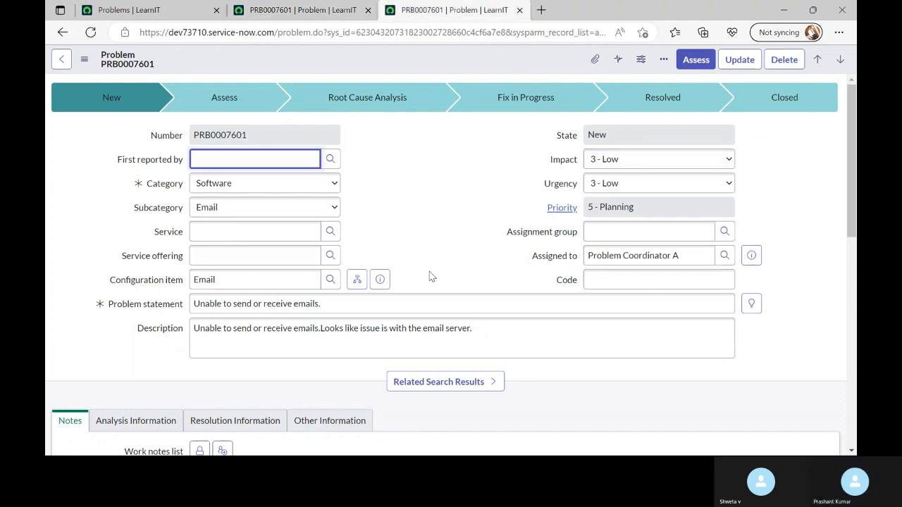
{"action": "scroll", "coordinate": [430, 276], "scroll_direction": "down", "scroll_amount": 8}
{"action": "scroll", "coordinate": [423, 268], "scroll_direction": "up", "scroll_amount": 5}
{"action": "right_click", "coordinate": [378, 65]}
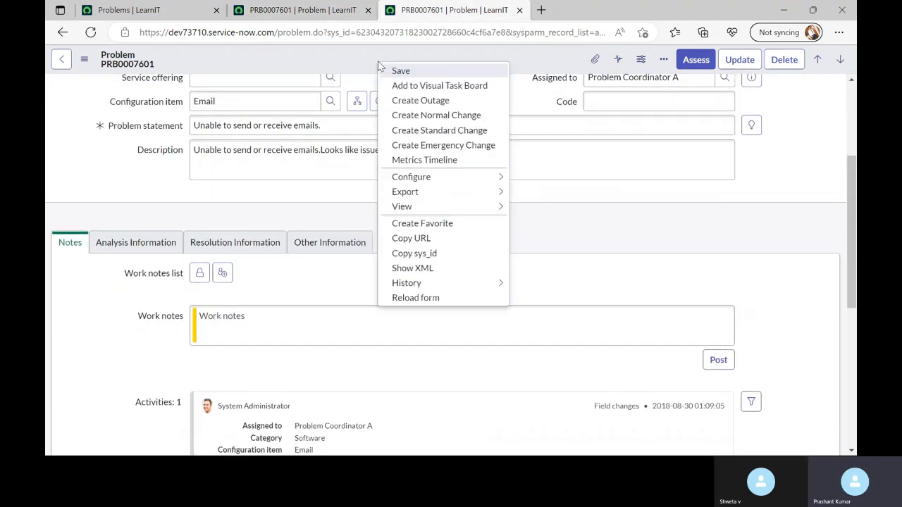
{"action": "mouse_move", "coordinate": [445, 176]}
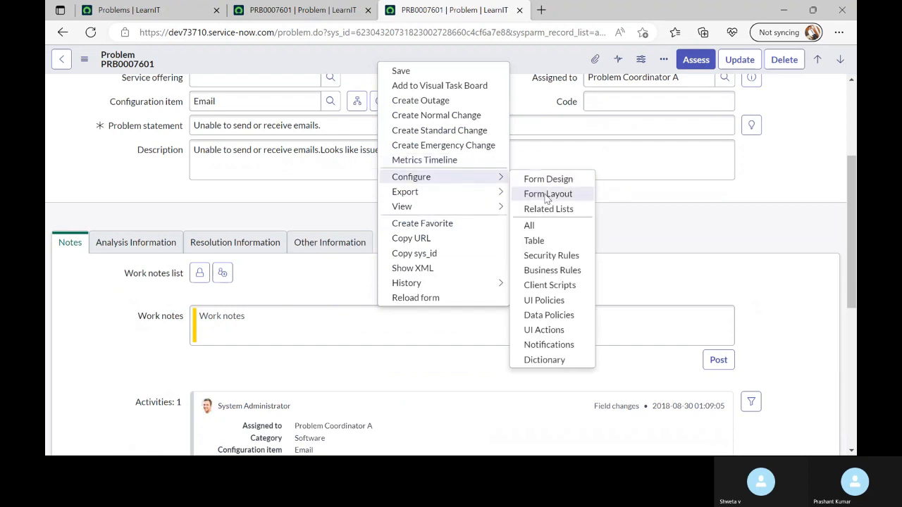
- Create a UI policy action for the Configuration item field with Read only set to True and submit it
{"action": "left_click", "coordinate": [61, 31]}
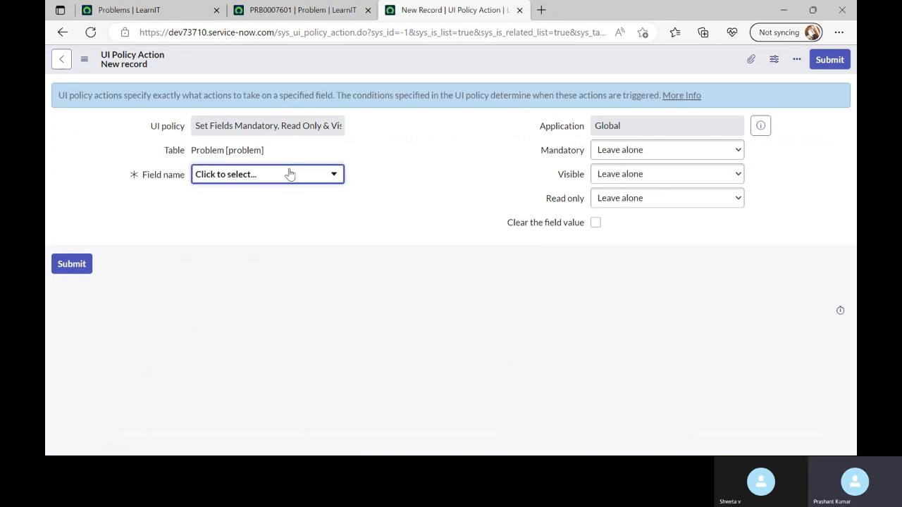
{"action": "left_click", "coordinate": [289, 169]}
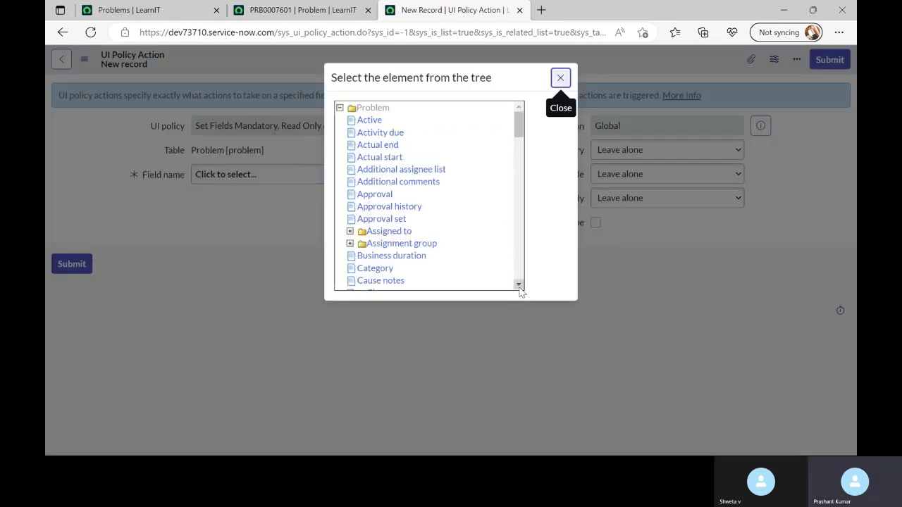
{"action": "left_click", "coordinate": [520, 285]}
{"action": "scroll", "coordinate": [519, 285], "scroll_direction": "down", "scroll_amount": 3}
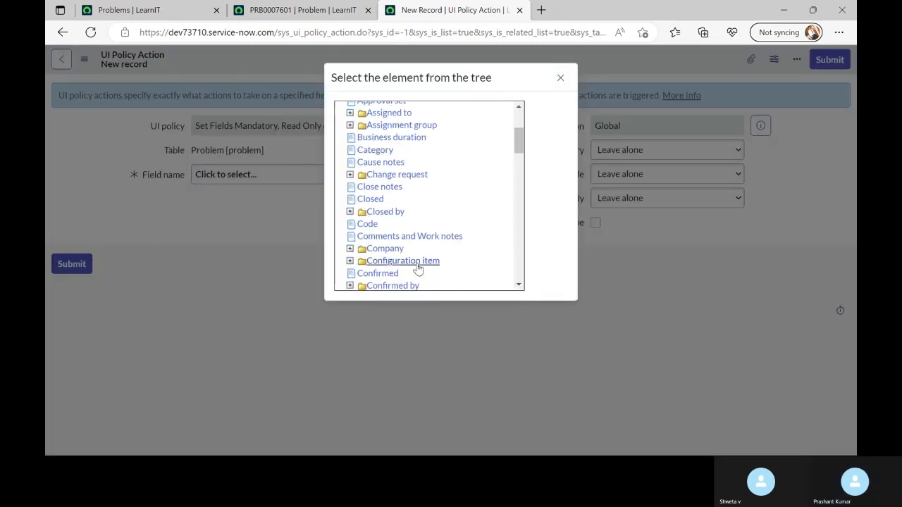
{"action": "left_click", "coordinate": [417, 265]}
{"action": "left_click", "coordinate": [640, 201]}
{"action": "left_click", "coordinate": [613, 226]}
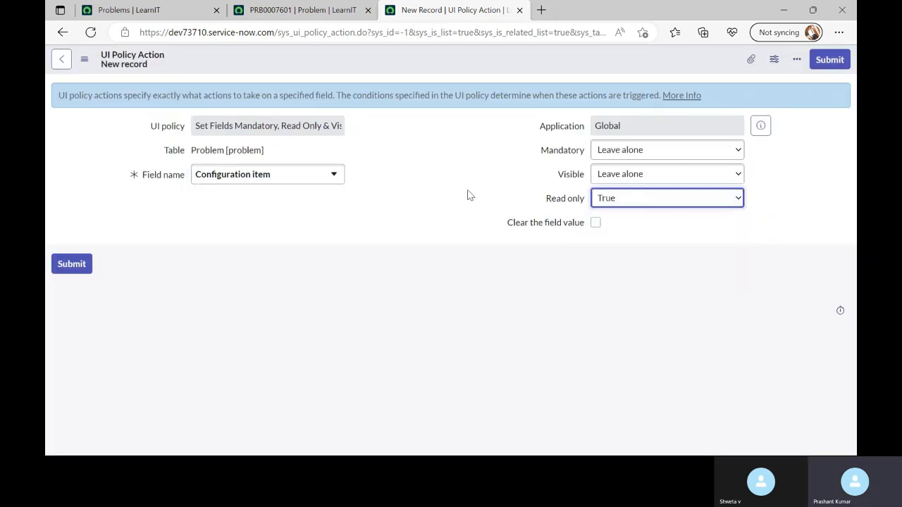
{"action": "left_click", "coordinate": [829, 59]}
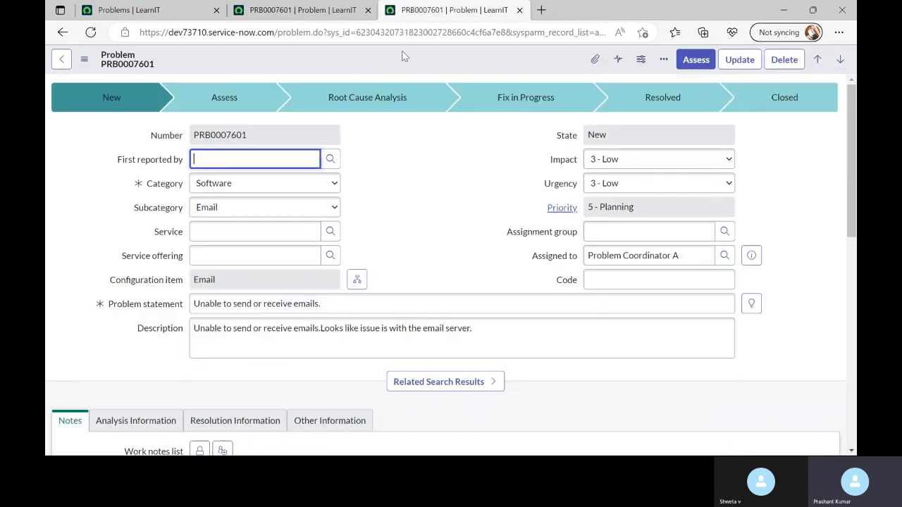
- Return to the UI policy and start another action with Description as its field name
{"action": "left_click", "coordinate": [62, 33]}
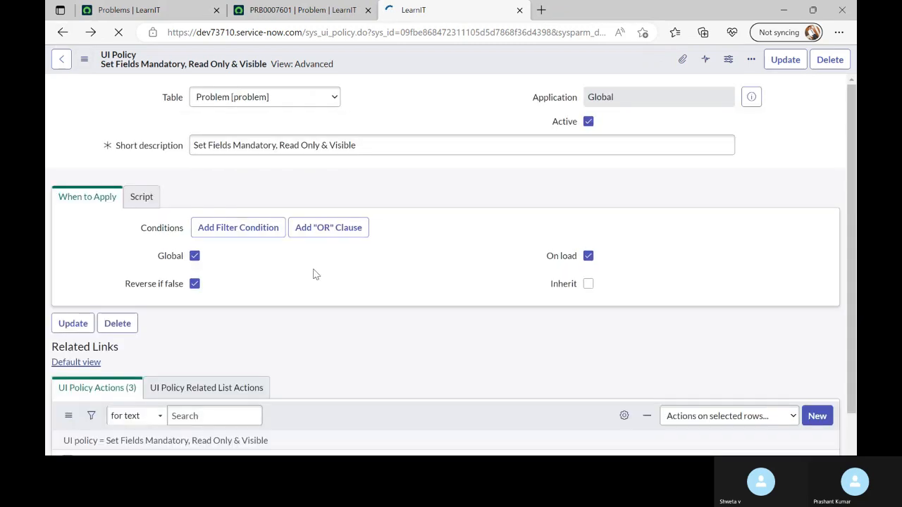
{"action": "scroll", "coordinate": [316, 274], "scroll_direction": "down", "scroll_amount": 1}
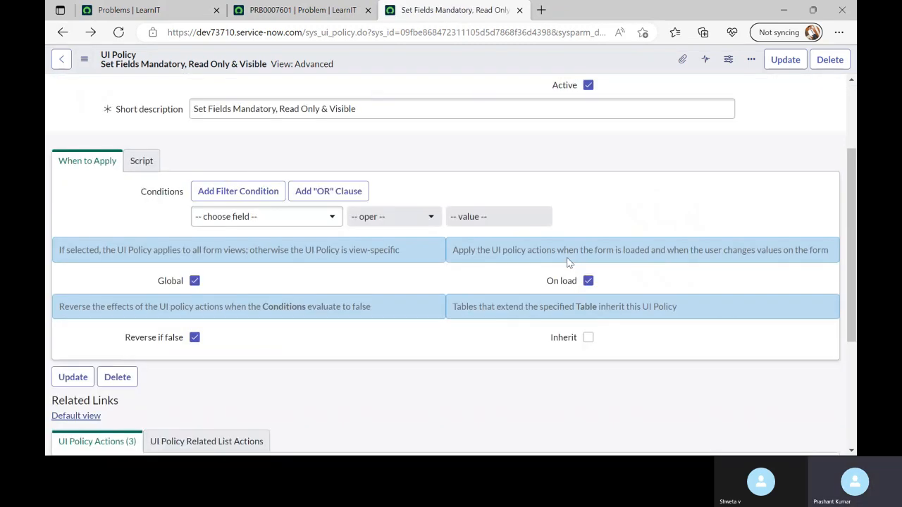
{"action": "scroll", "coordinate": [569, 261], "scroll_direction": "down", "scroll_amount": 3}
{"action": "left_click", "coordinate": [817, 264]}
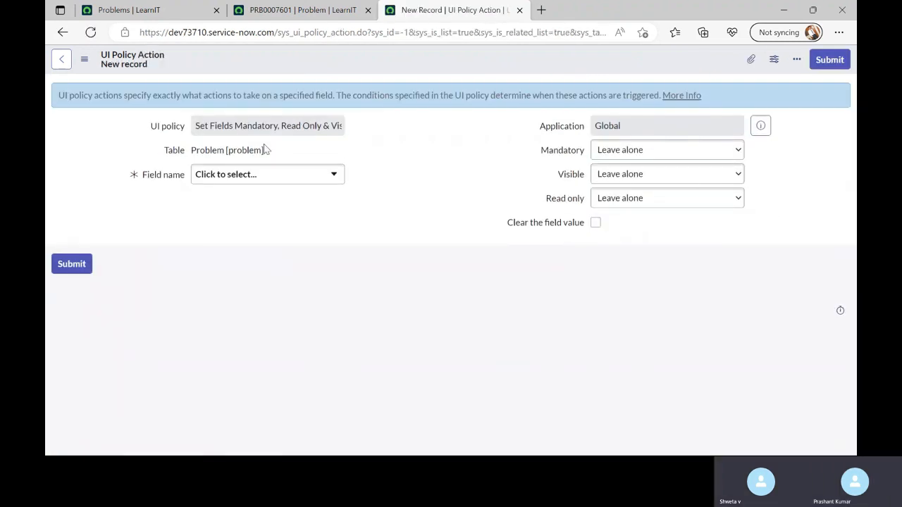
{"action": "left_click", "coordinate": [271, 174]}
{"action": "scroll", "coordinate": [437, 223], "scroll_direction": "down", "scroll_amount": 3}
{"action": "scroll", "coordinate": [388, 257], "scroll_direction": "down", "scroll_amount": 5}
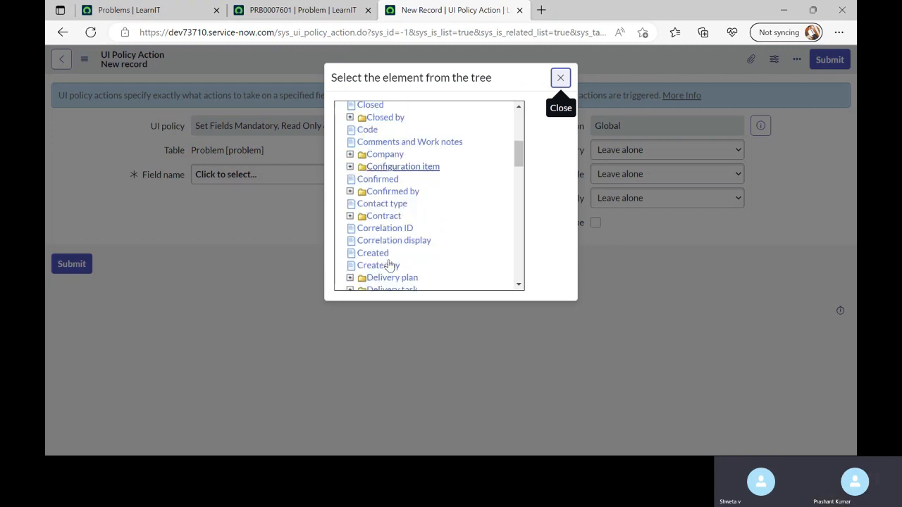
{"action": "left_click", "coordinate": [380, 260]}
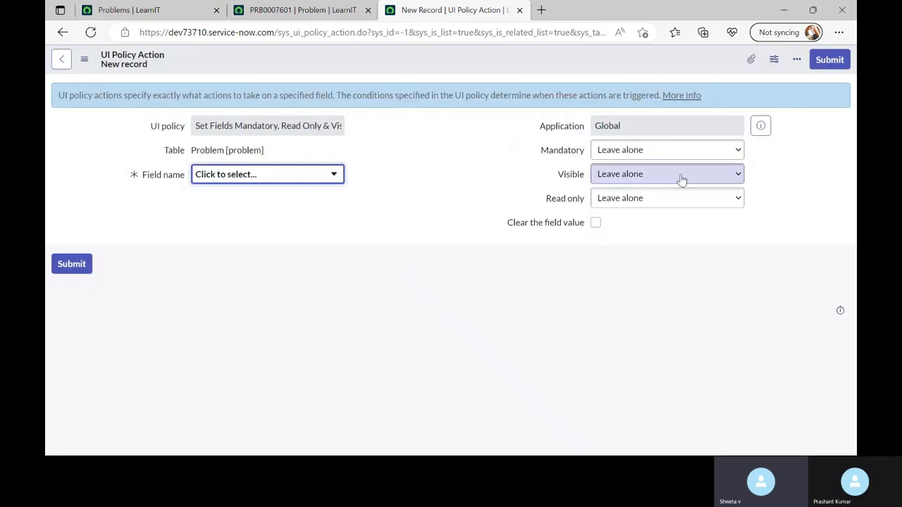
- Enable Clear the field value for the Description field and submit the UI policy action
{"action": "left_click", "coordinate": [595, 222]}
{"action": "left_click_drag", "start_coordinate": [507, 230], "coordinate": [579, 245]}
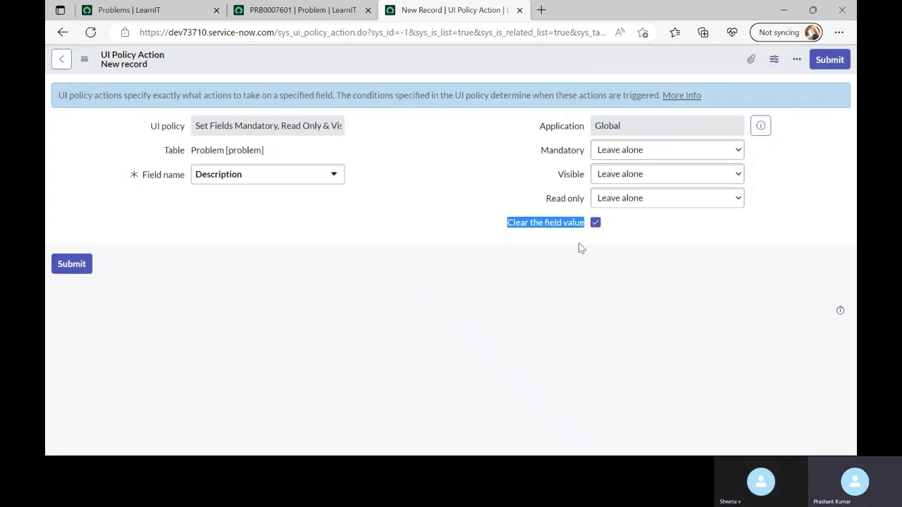
{"action": "left_click", "coordinate": [532, 230]}
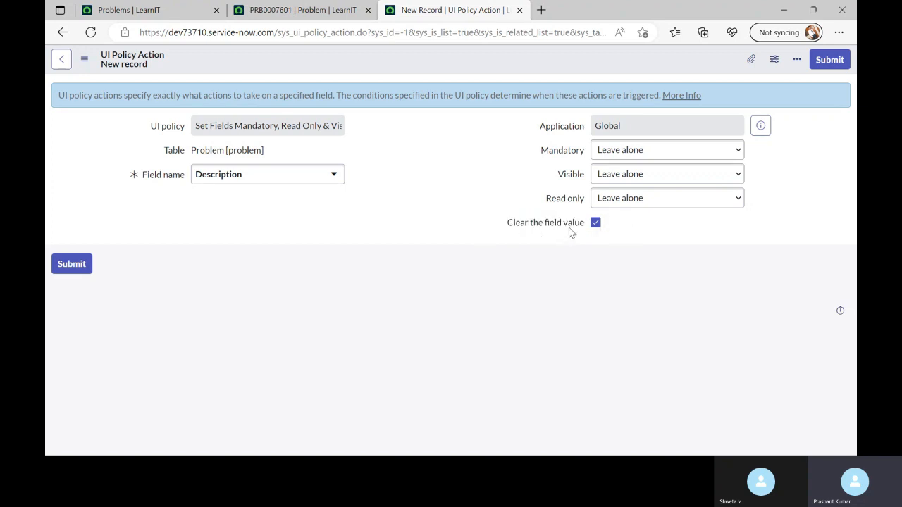
{"action": "left_click", "coordinate": [818, 63]}
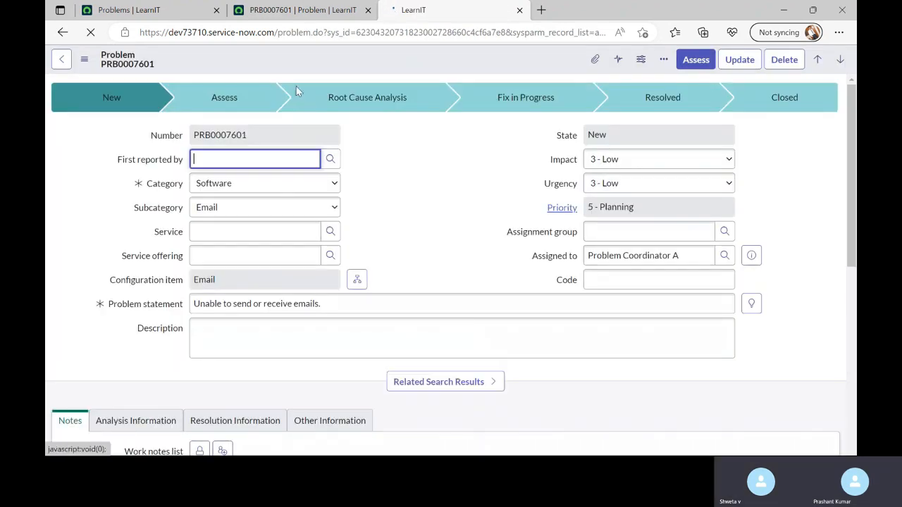
- Return from the problem record to the UI policy and review its list of UI policy actions
{"action": "left_click", "coordinate": [61, 33]}
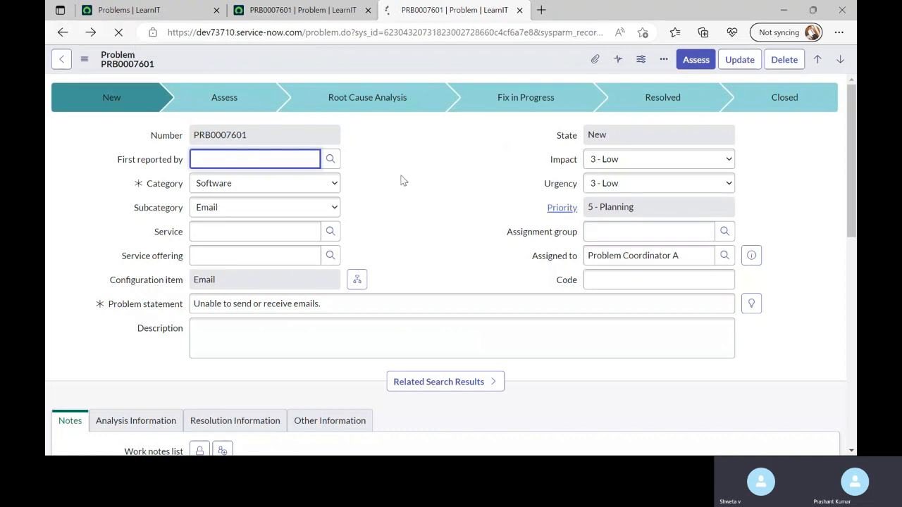
{"action": "left_click", "coordinate": [62, 33]}
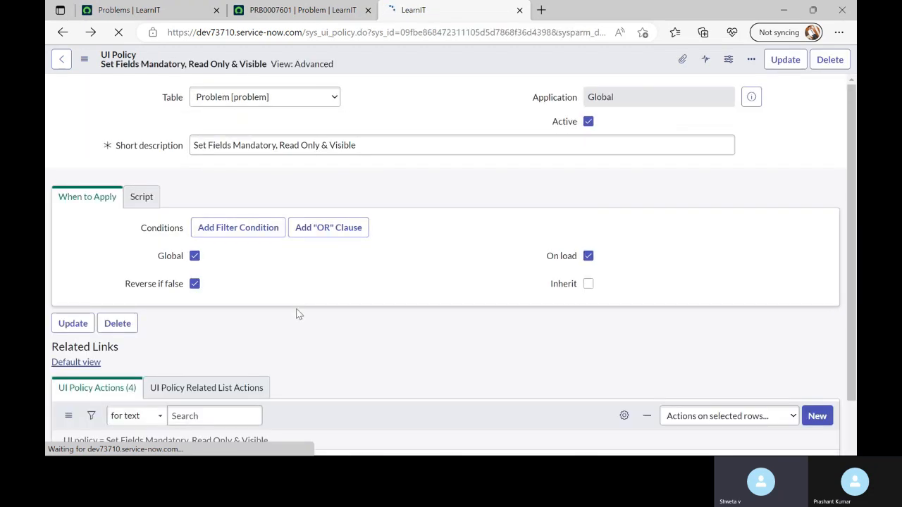
{"action": "scroll", "coordinate": [386, 275], "scroll_direction": "down", "scroll_amount": 5}
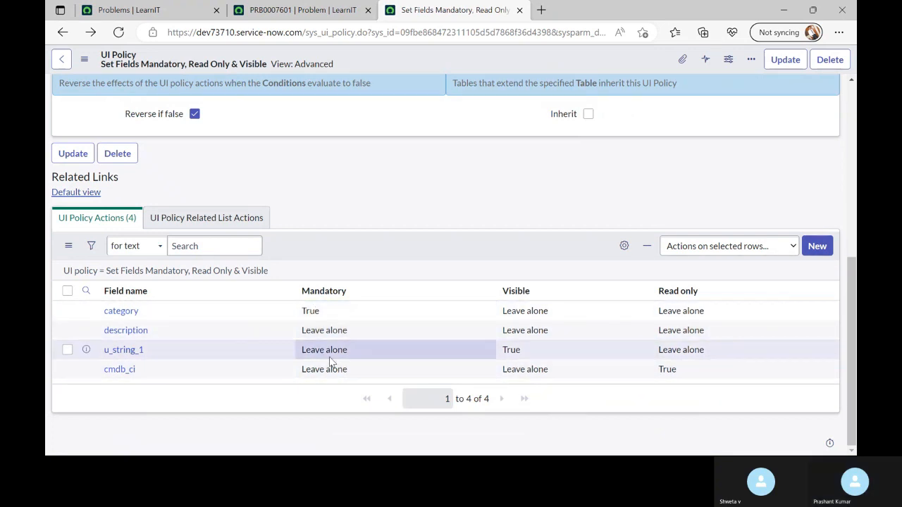
- Start a new UI policy related list action and check which related lists the problem record has
{"action": "left_click", "coordinate": [213, 224]}
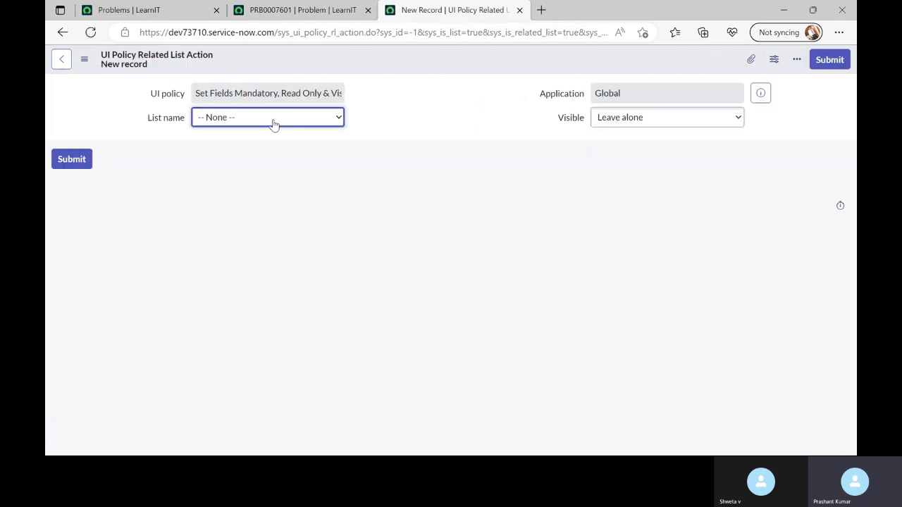
{"action": "left_click", "coordinate": [273, 117]}
{"action": "left_click", "coordinate": [274, 123]}
{"action": "left_click", "coordinate": [294, 17]}
{"action": "scroll", "coordinate": [302, 332], "scroll_direction": "down", "scroll_amount": 10}
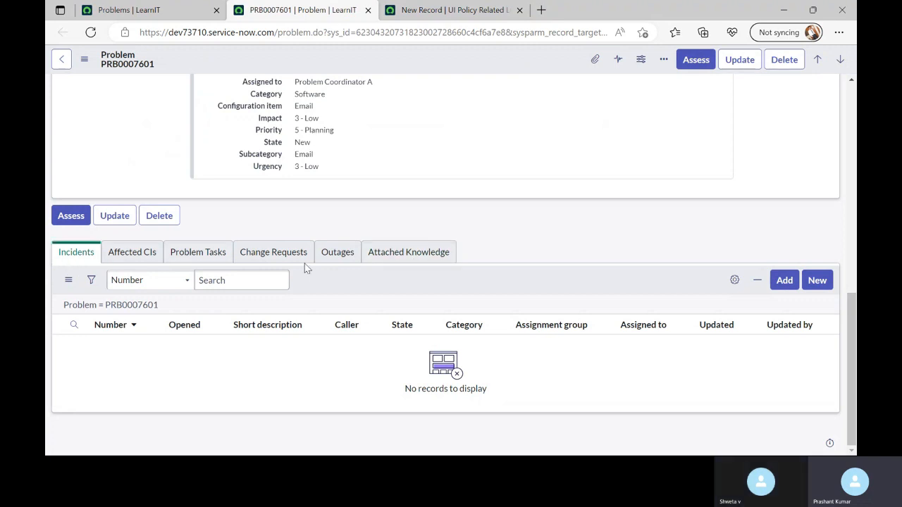
{"action": "left_click", "coordinate": [447, 11]}
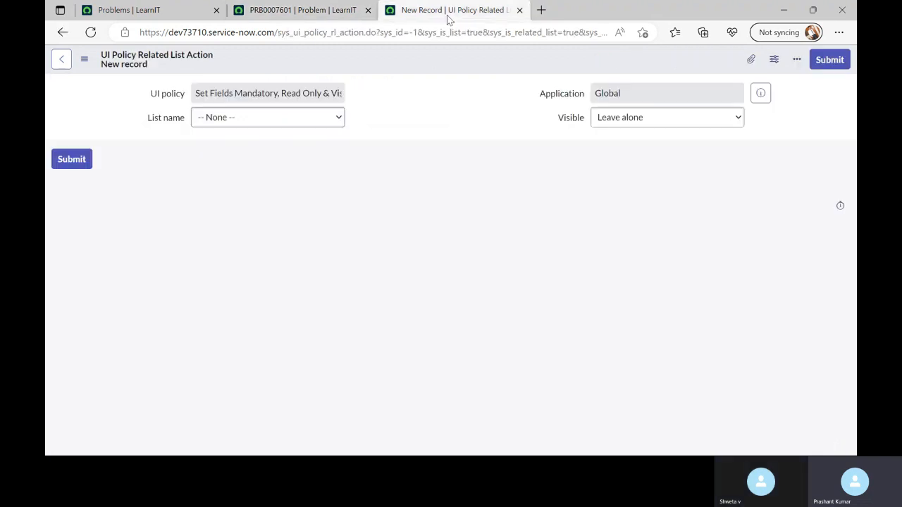
- Choose Attached Knowledge as the related list action's list name and set Visible to False
{"action": "left_click", "coordinate": [255, 120]}
{"action": "left_click", "coordinate": [245, 224]}
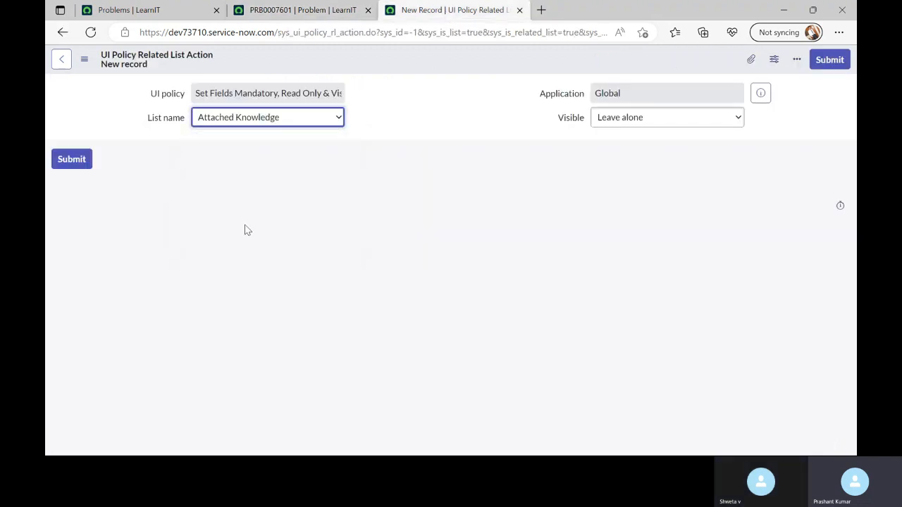
{"action": "left_click", "coordinate": [620, 125]}
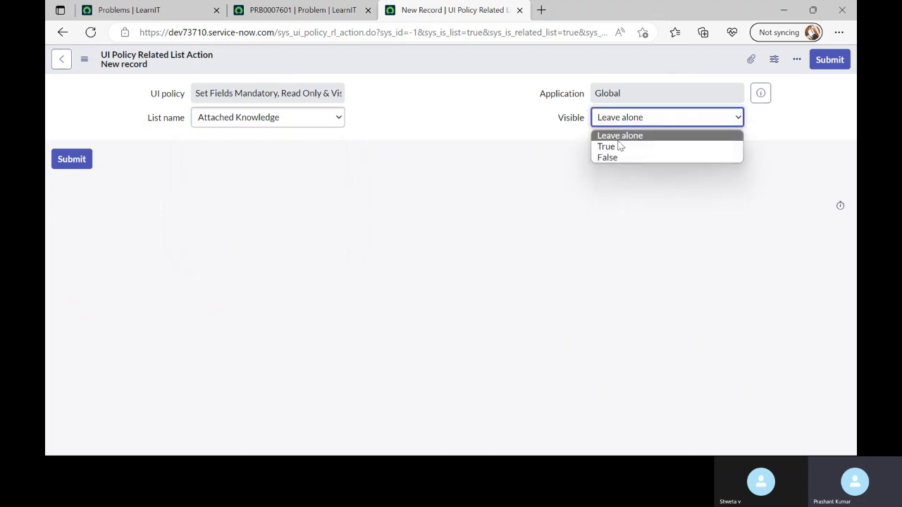
{"action": "left_click", "coordinate": [610, 158]}
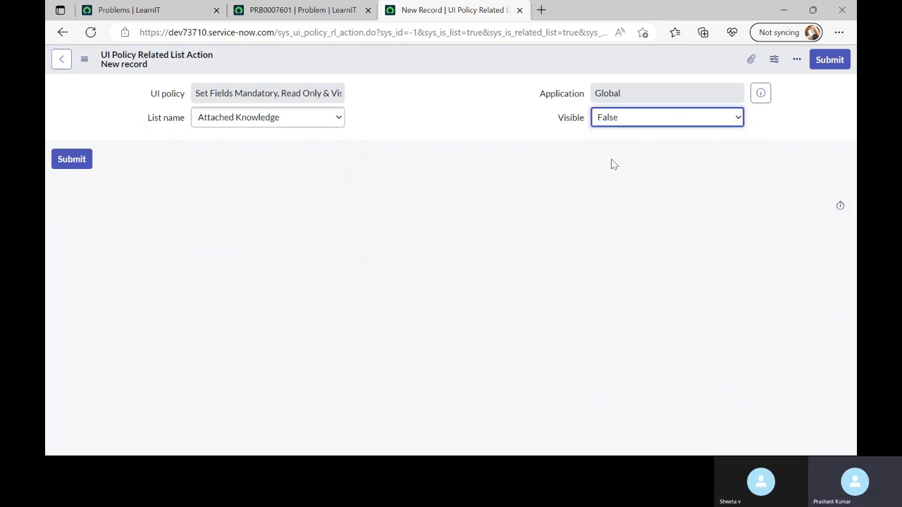
- Submit the related list action and show the UI policy's list of UI policy actions
{"action": "left_click", "coordinate": [832, 64]}
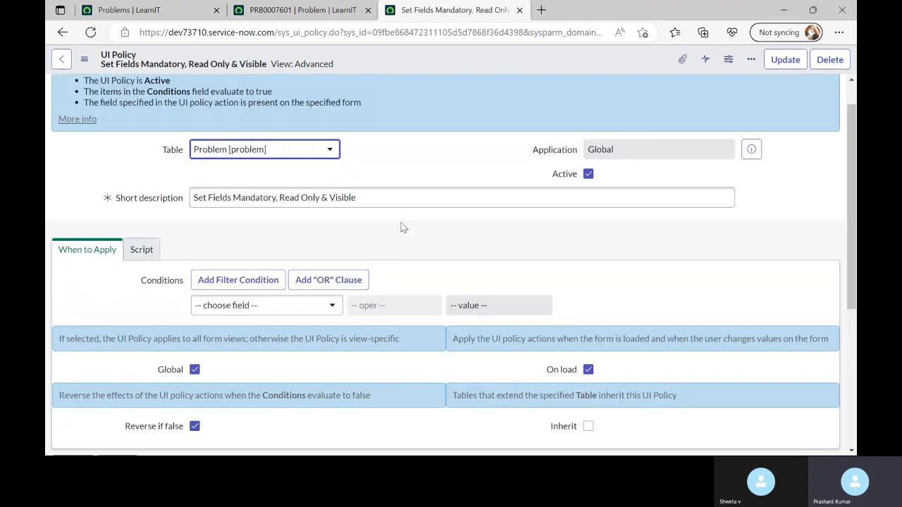
{"action": "scroll", "coordinate": [422, 240], "scroll_direction": "down", "scroll_amount": 4}
{"action": "left_click", "coordinate": [97, 276]}
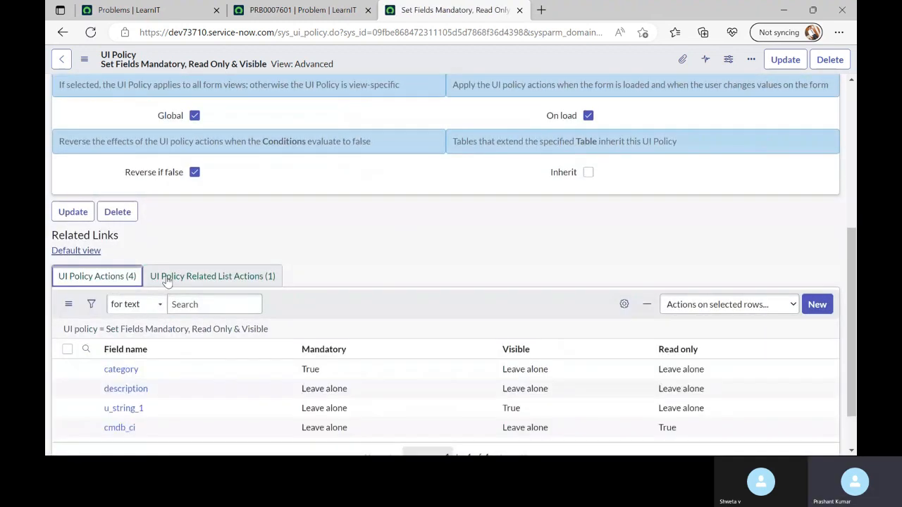
- Compare the field behaviour on the problem record with the settings in the policy's UI policy actions
{"action": "left_click", "coordinate": [296, 11]}
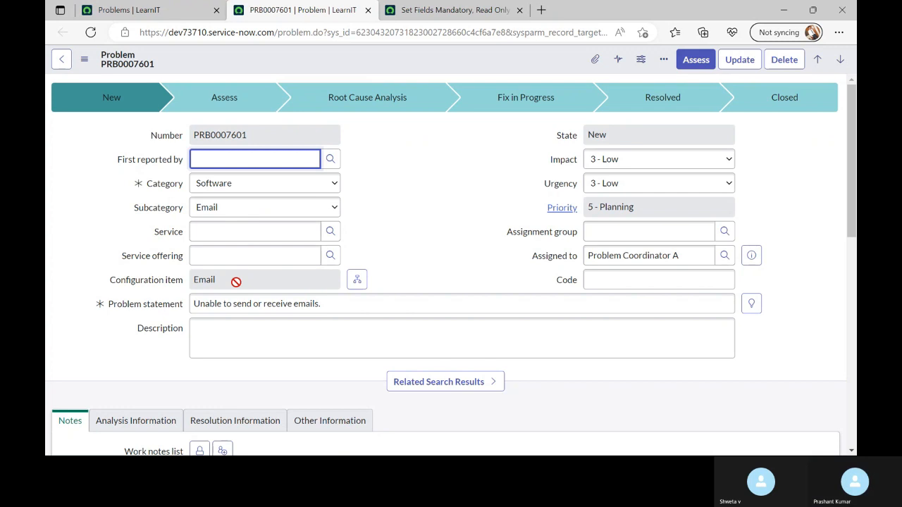
{"action": "left_click", "coordinate": [433, 10]}
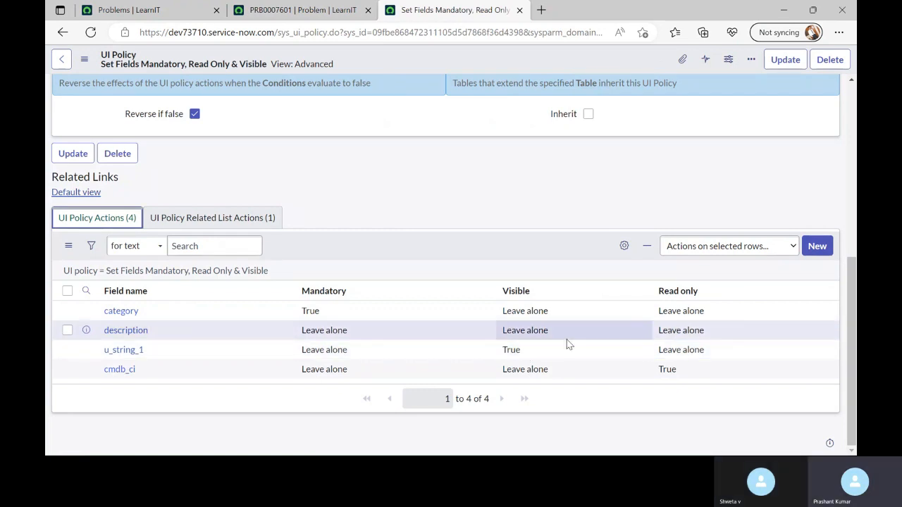
{"action": "left_click", "coordinate": [314, 9]}
{"action": "left_click", "coordinate": [213, 339]}
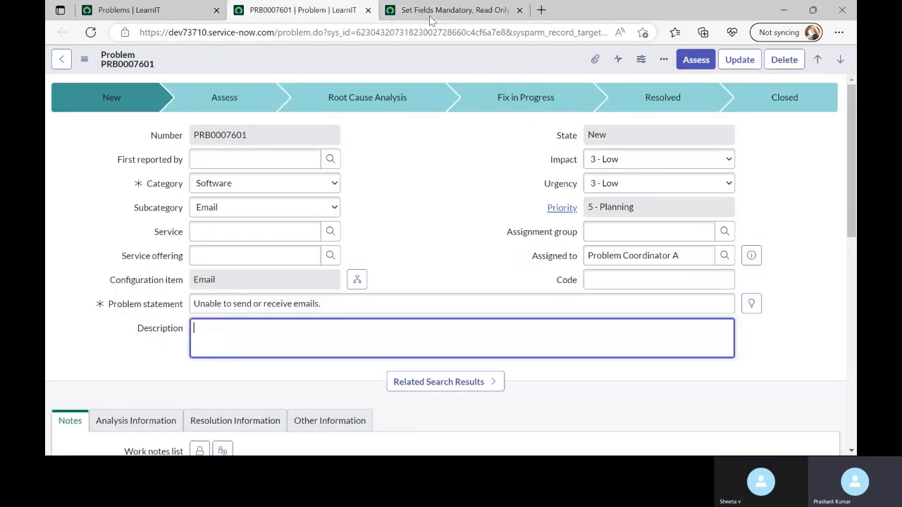
{"action": "left_click", "coordinate": [433, 10]}
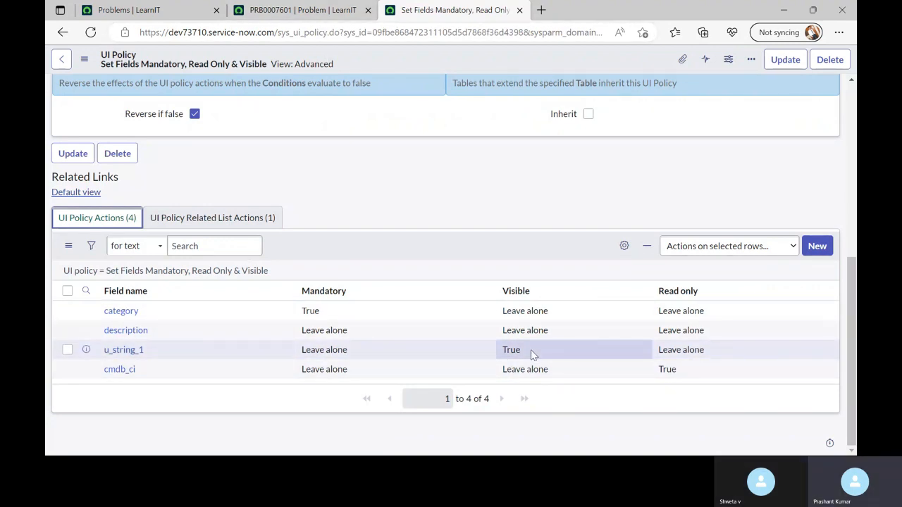
{"action": "left_click", "coordinate": [331, 11]}
{"action": "left_click", "coordinate": [419, 11]}
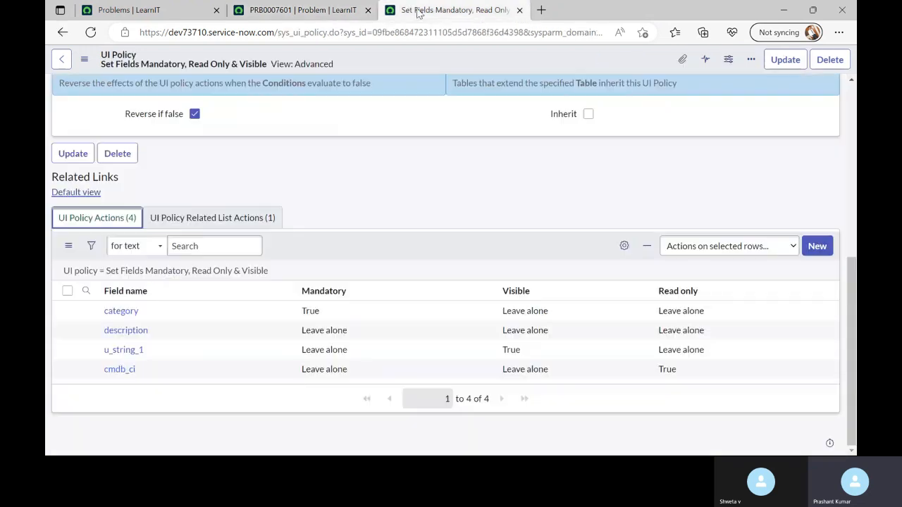
- Set Visible to False for the u_string_1 UI policy action directly in the list
{"action": "double_click", "coordinate": [530, 356]}
{"action": "left_click", "coordinate": [533, 354]}
{"action": "left_click", "coordinate": [526, 393]}
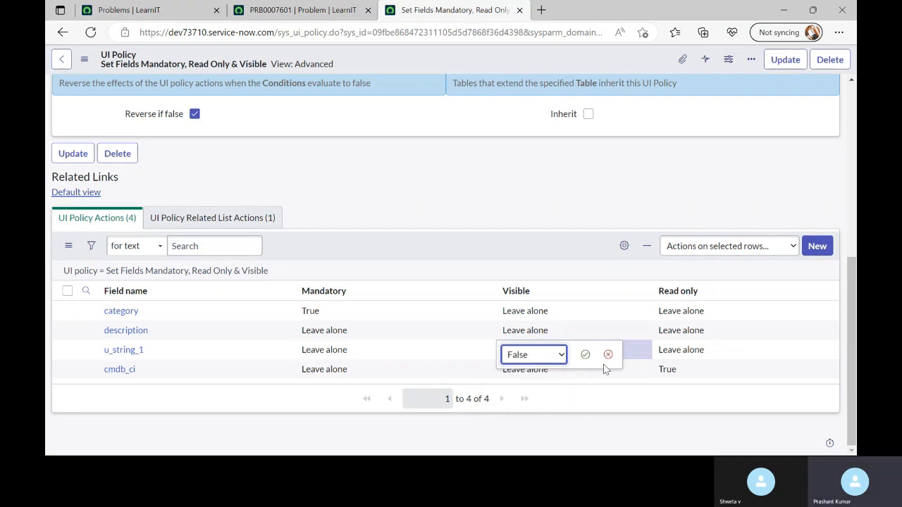
{"action": "left_click", "coordinate": [585, 355]}
- Reload the problem record and check its form fields and each of its related lists
{"action": "left_click", "coordinate": [303, 10]}
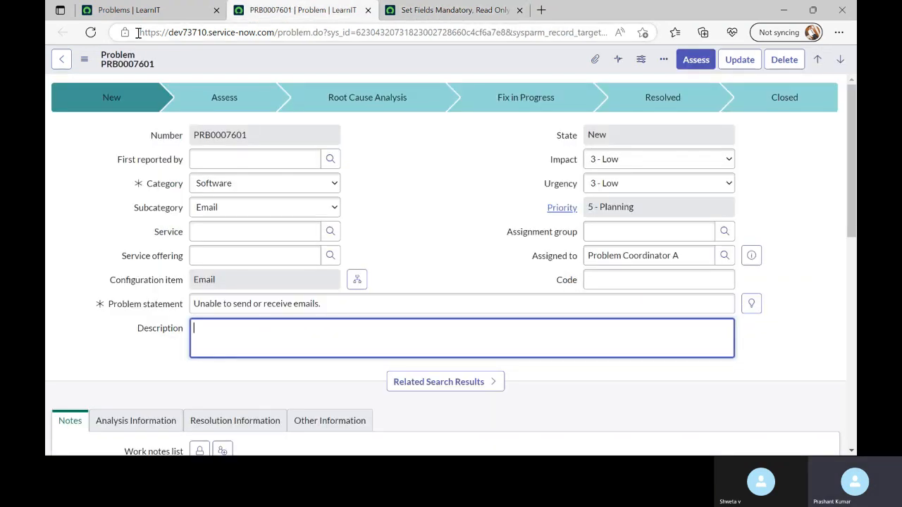
{"action": "key", "text": "F5"}
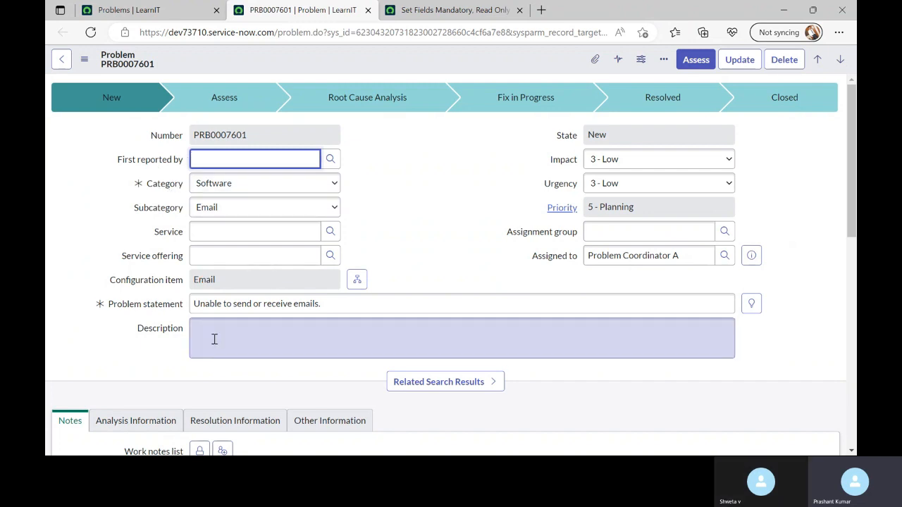
{"action": "left_click", "coordinate": [381, 337]}
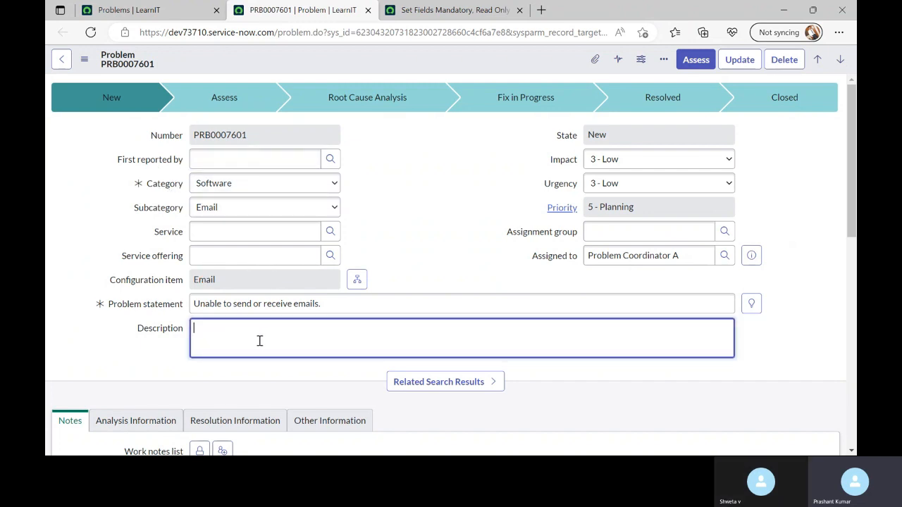
{"action": "scroll", "coordinate": [235, 333], "scroll_direction": "down", "scroll_amount": 10}
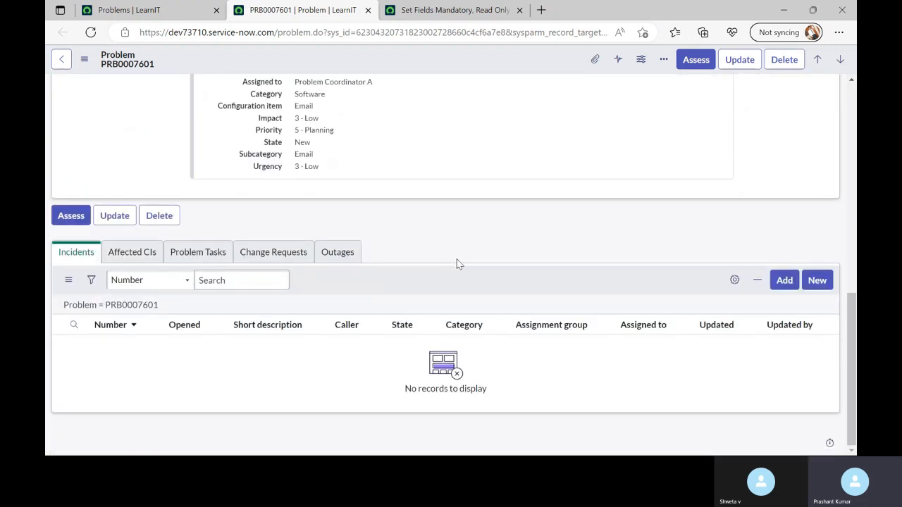
{"action": "left_click", "coordinate": [198, 252]}
{"action": "left_click", "coordinate": [271, 254]}
{"action": "left_click", "coordinate": [339, 260]}
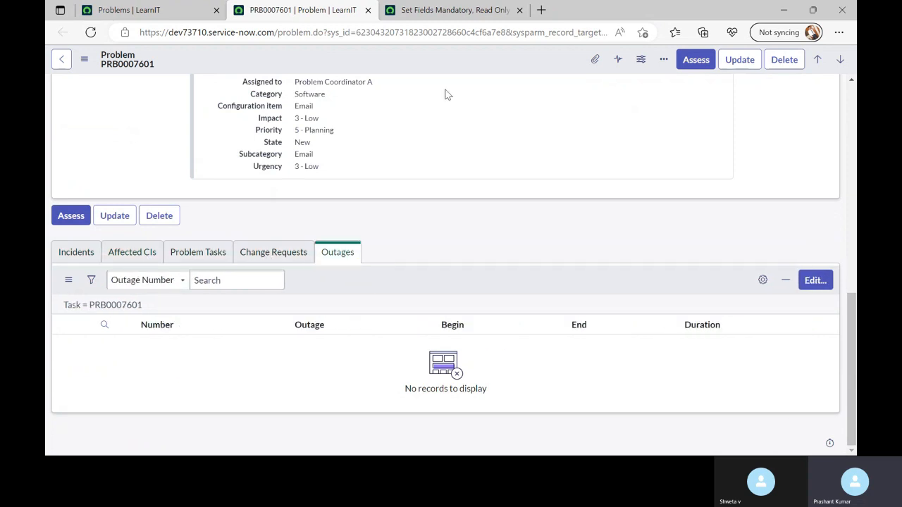
- Review the policy's related list action and compare it with the related lists on the problem record
{"action": "left_click", "coordinate": [454, 10]}
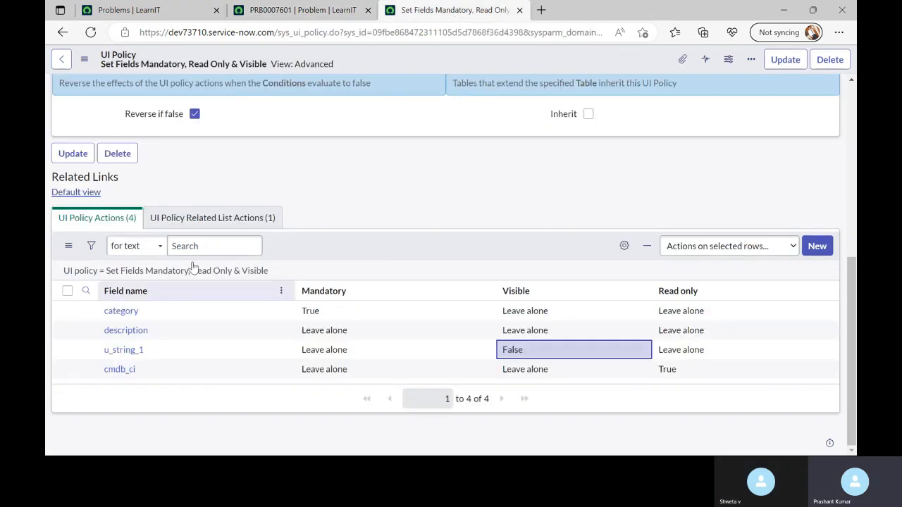
{"action": "left_click", "coordinate": [198, 220]}
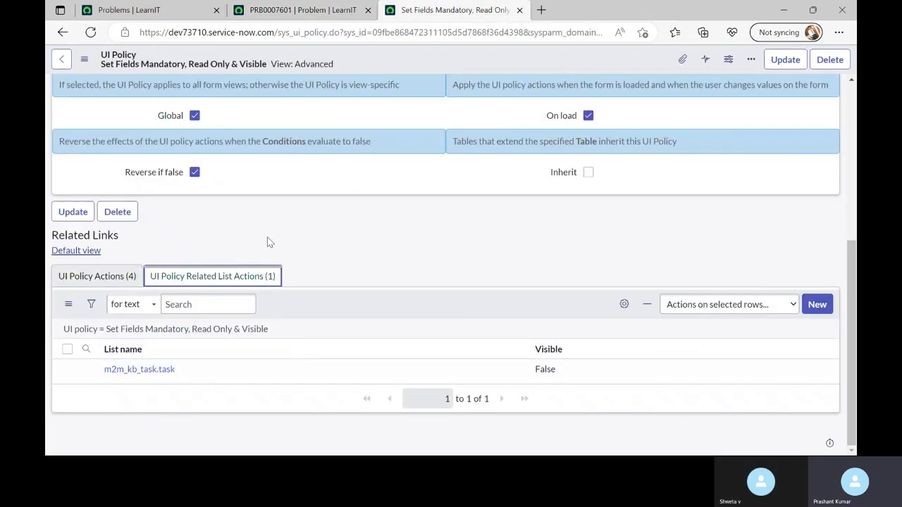
{"action": "left_click", "coordinate": [296, 10]}
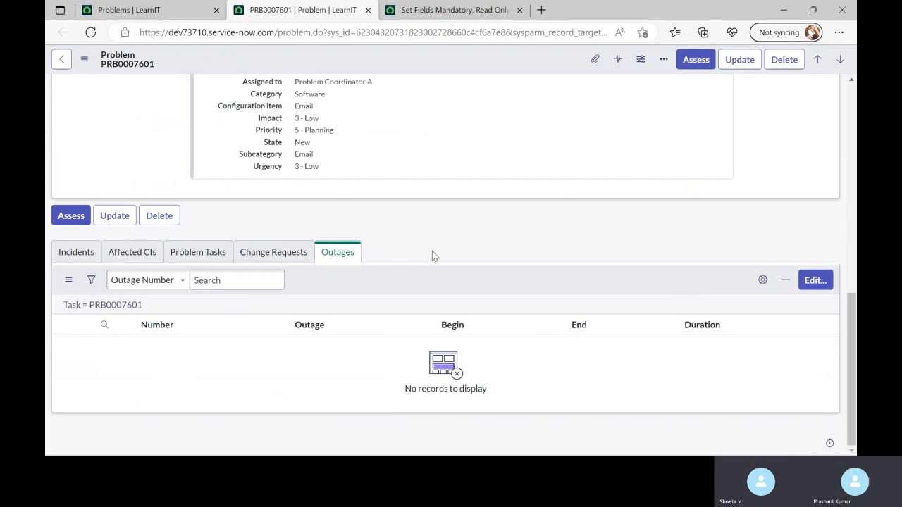
{"action": "scroll", "coordinate": [415, 276], "scroll_direction": "up", "scroll_amount": 5}
{"action": "scroll", "coordinate": [401, 270], "scroll_direction": "down", "scroll_amount": 3}
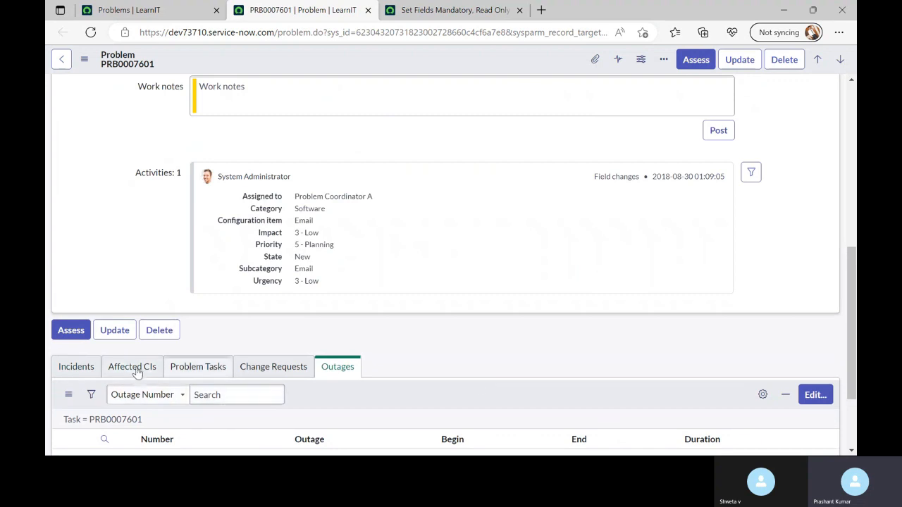
{"action": "scroll", "coordinate": [574, 383], "scroll_direction": "up", "scroll_amount": 4}
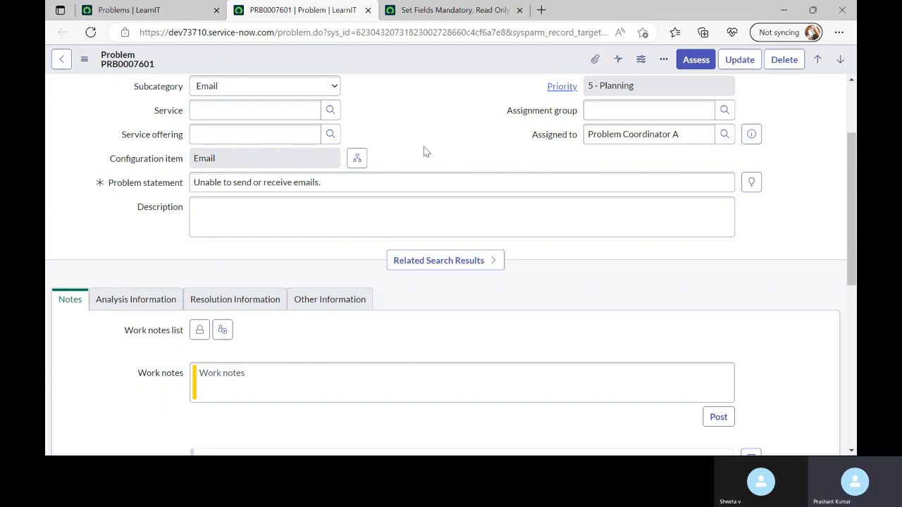
{"action": "scroll", "coordinate": [424, 148], "scroll_direction": "up", "scroll_amount": 2}
{"action": "scroll", "coordinate": [423, 146], "scroll_direction": "down", "scroll_amount": 10}
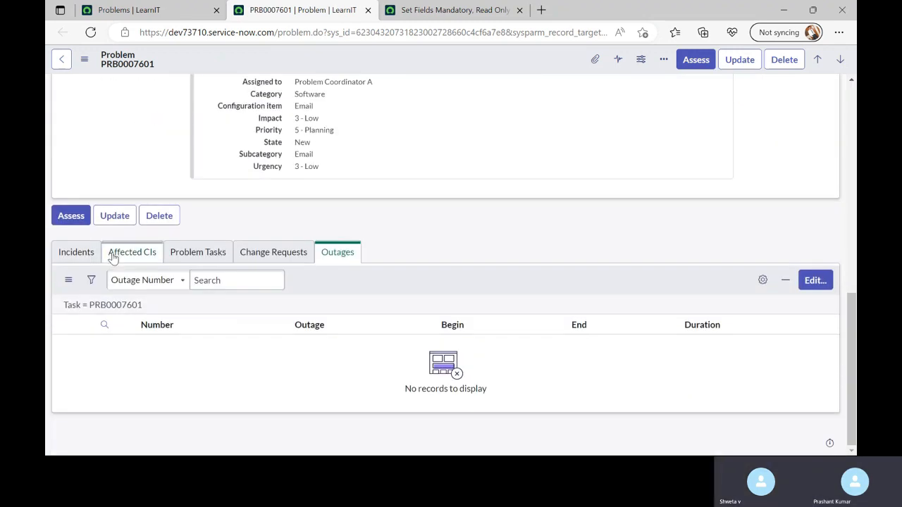
- Look through the problem form's Analysis Information, Resolution Information and Other Information sections
{"action": "scroll", "coordinate": [282, 254], "scroll_direction": "up", "scroll_amount": 5}
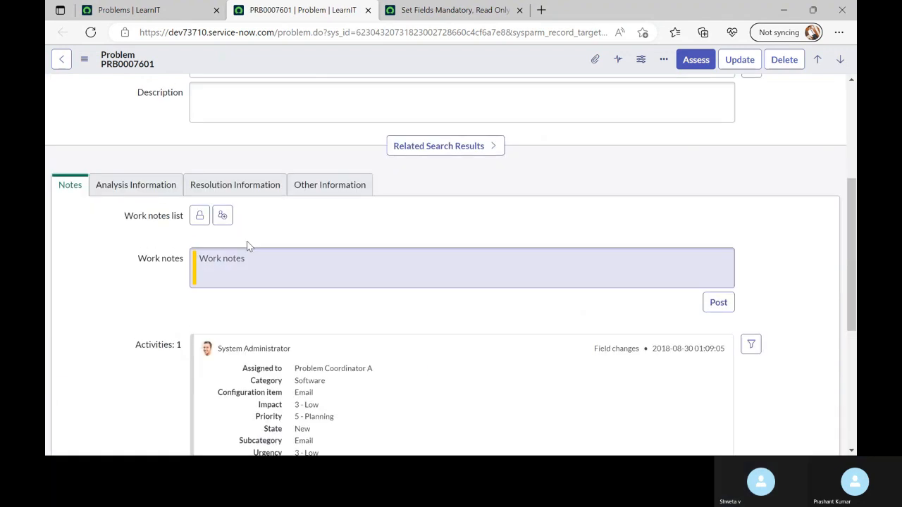
{"action": "left_click", "coordinate": [153, 185]}
{"action": "left_click", "coordinate": [245, 192]}
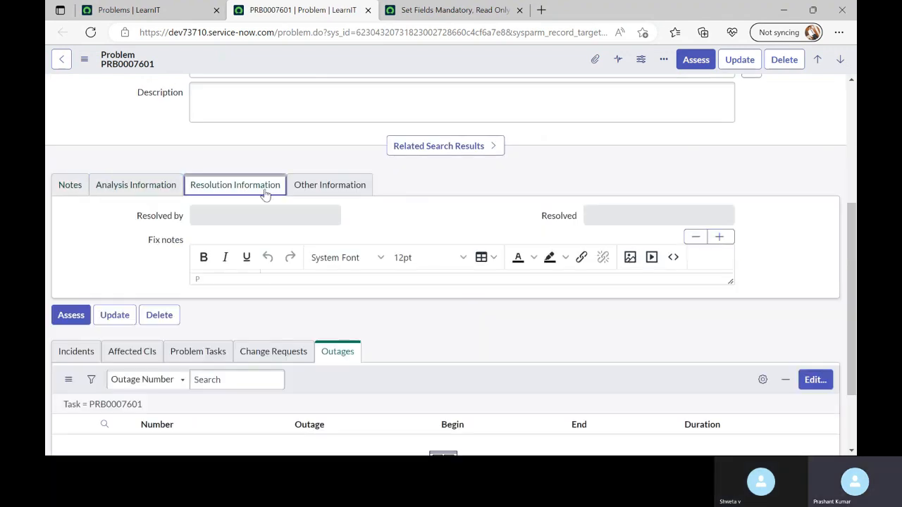
{"action": "left_click", "coordinate": [309, 187]}
{"action": "scroll", "coordinate": [157, 224], "scroll_direction": "up", "scroll_amount": 4}
{"action": "left_click", "coordinate": [451, 10]}
{"action": "left_click", "coordinate": [315, 15]}
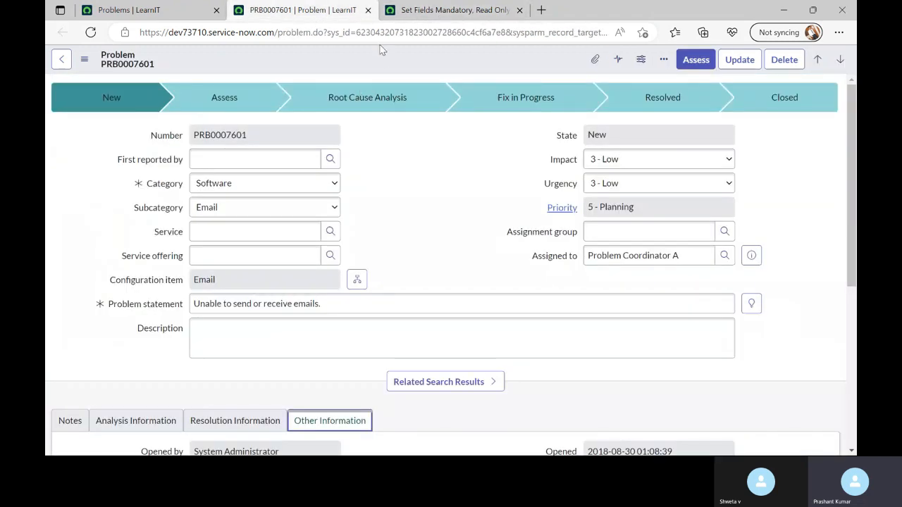
- Duplicate the problem record's browser tab and open the UI policies configured for its table there
{"action": "right_click", "coordinate": [312, 16]}
{"action": "left_click", "coordinate": [362, 86]}
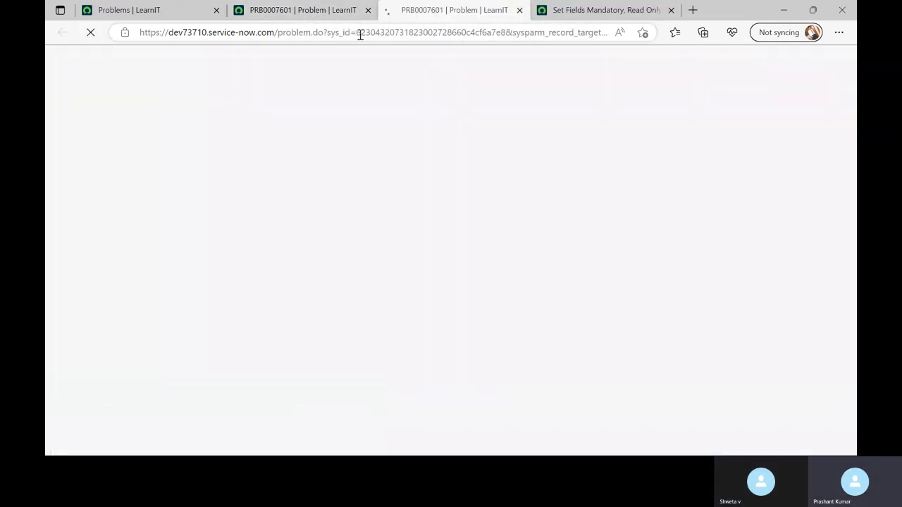
{"action": "right_click", "coordinate": [407, 67]}
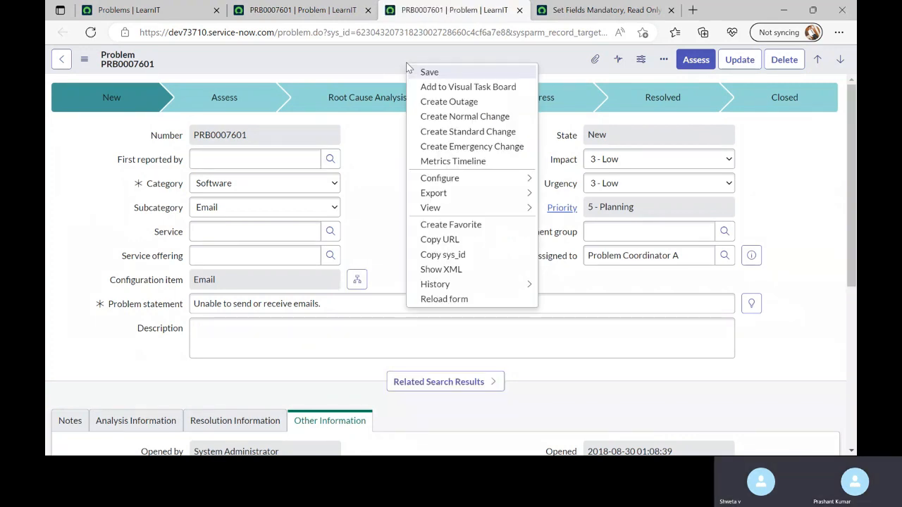
{"action": "mouse_move", "coordinate": [446, 178]}
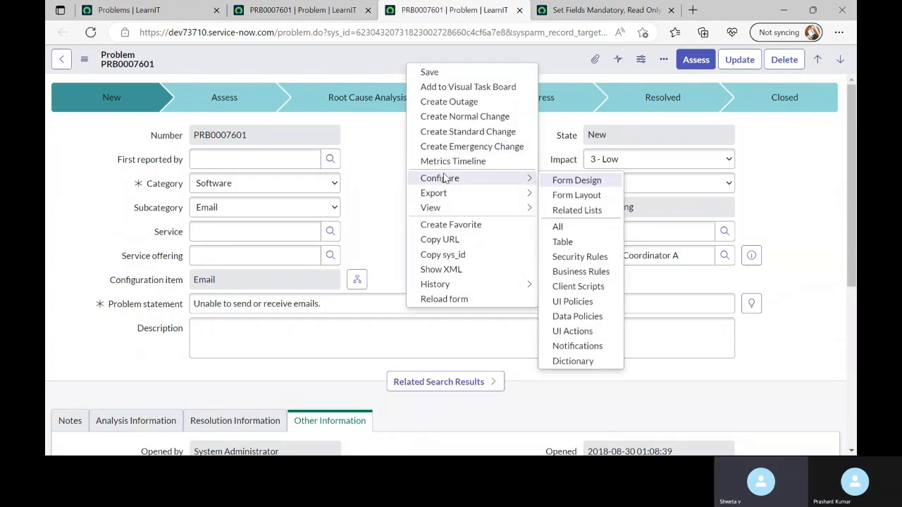
{"action": "left_click", "coordinate": [577, 303]}
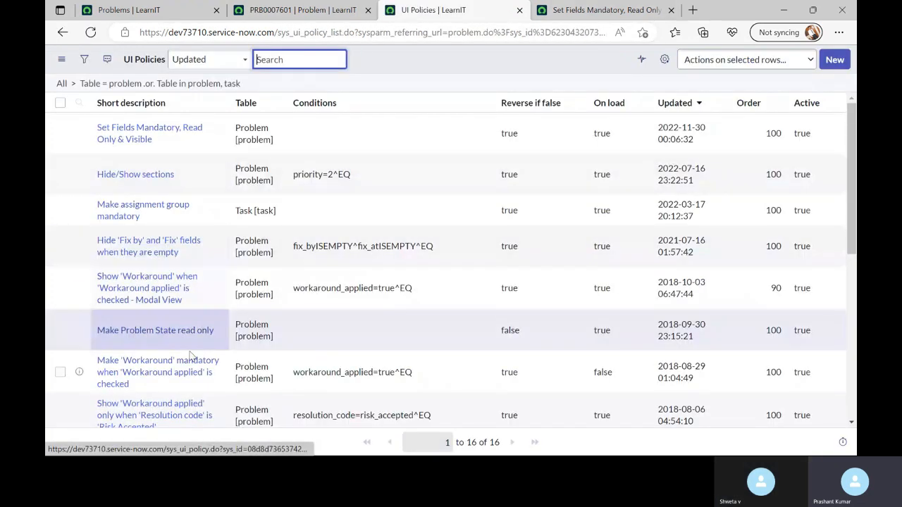
- Open the Hide/Show sections UI policy and review its conditions and policy action lists
{"action": "left_click", "coordinate": [119, 181]}
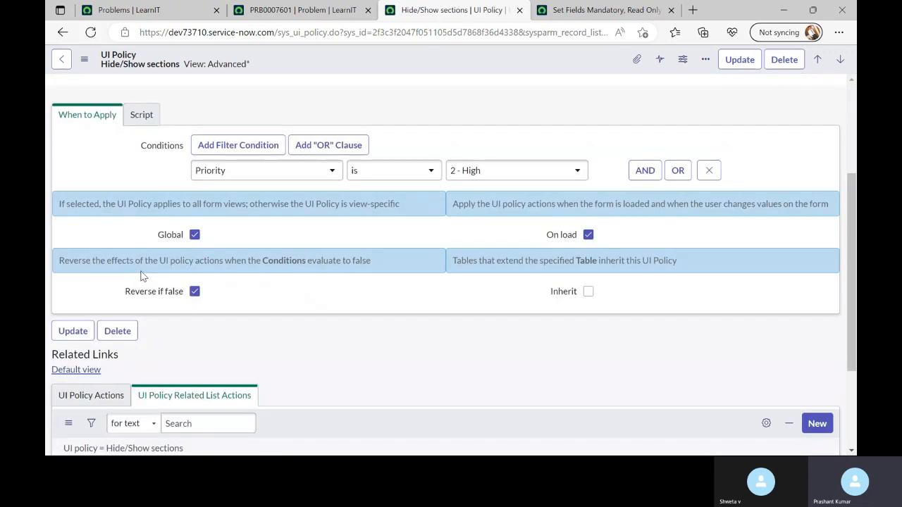
{"action": "scroll", "coordinate": [134, 268], "scroll_direction": "down", "scroll_amount": 3}
{"action": "left_click", "coordinate": [100, 283]}
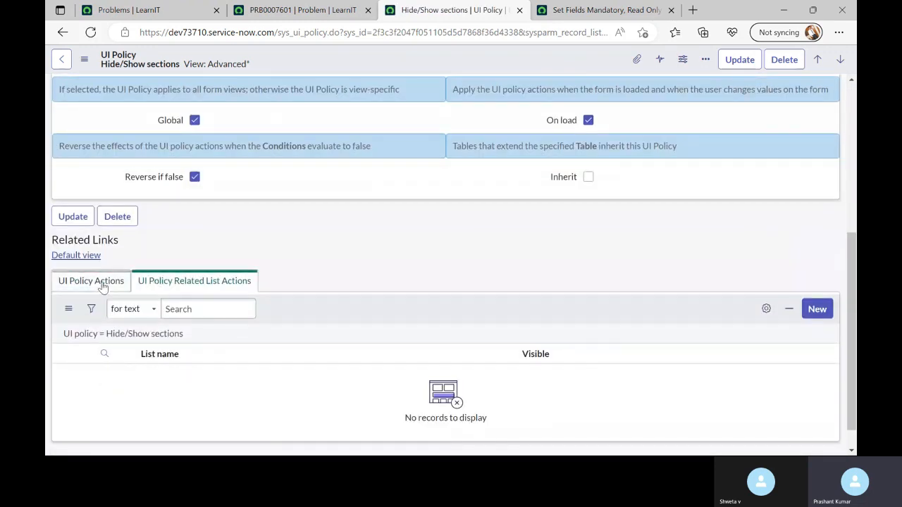
{"action": "scroll", "coordinate": [277, 299], "scroll_direction": "up", "scroll_amount": 3}
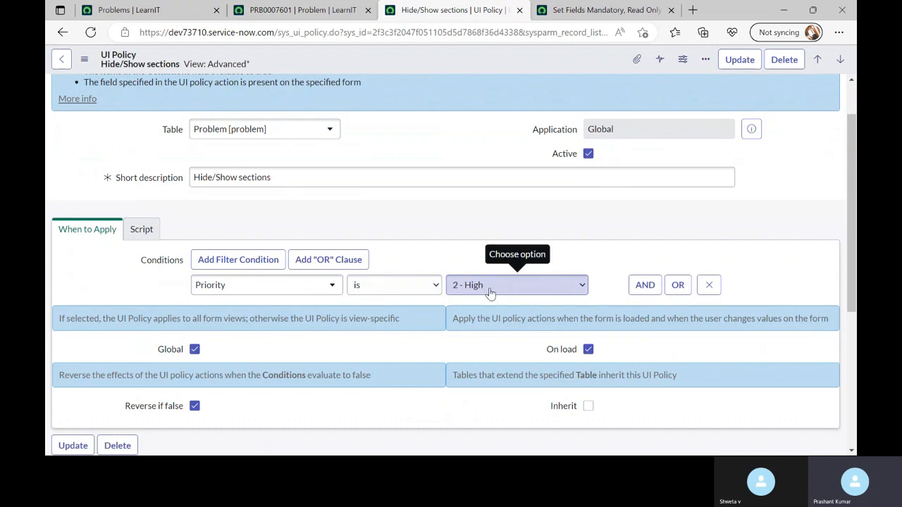
- Examine the Execute if true script of the Hide/Show sections policy, especially its setSectionDisplay line, and return to the problem record
{"action": "left_click", "coordinate": [143, 232]}
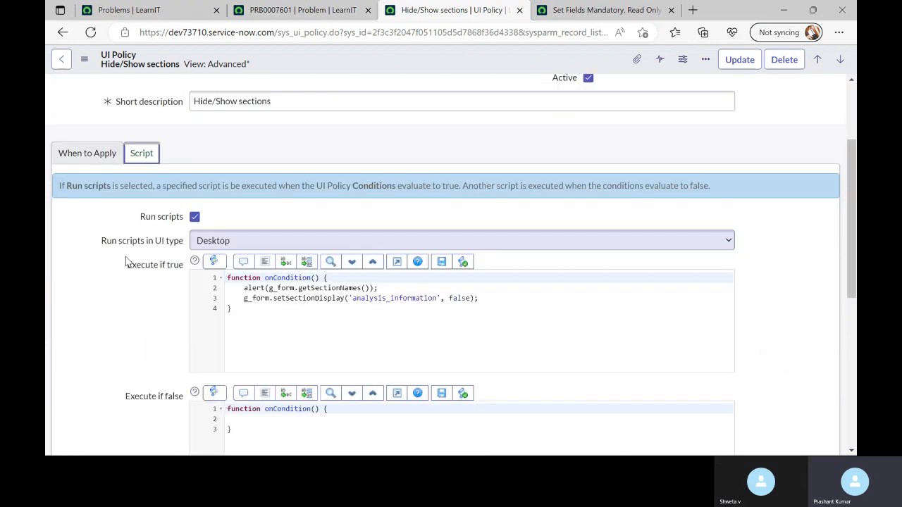
{"action": "scroll", "coordinate": [125, 262], "scroll_direction": "down", "scroll_amount": 1}
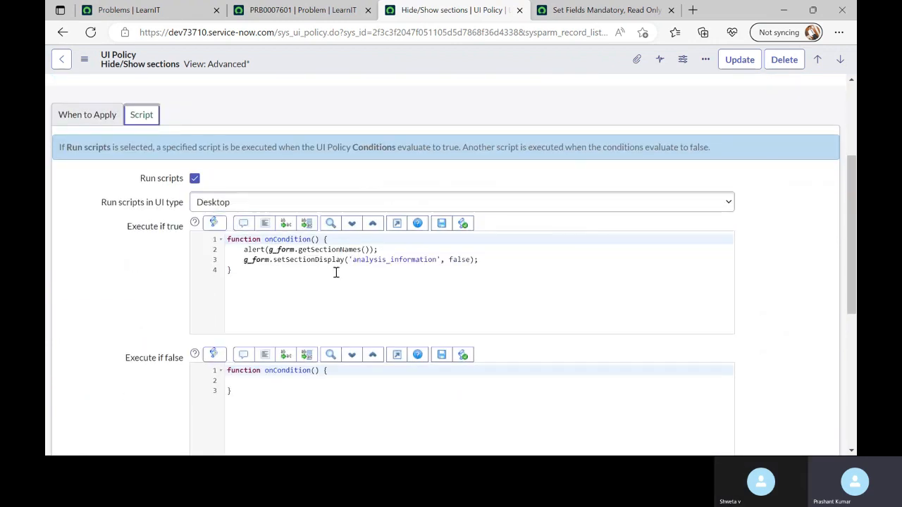
{"action": "double_click", "coordinate": [403, 261]}
{"action": "left_click", "coordinate": [113, 298]}
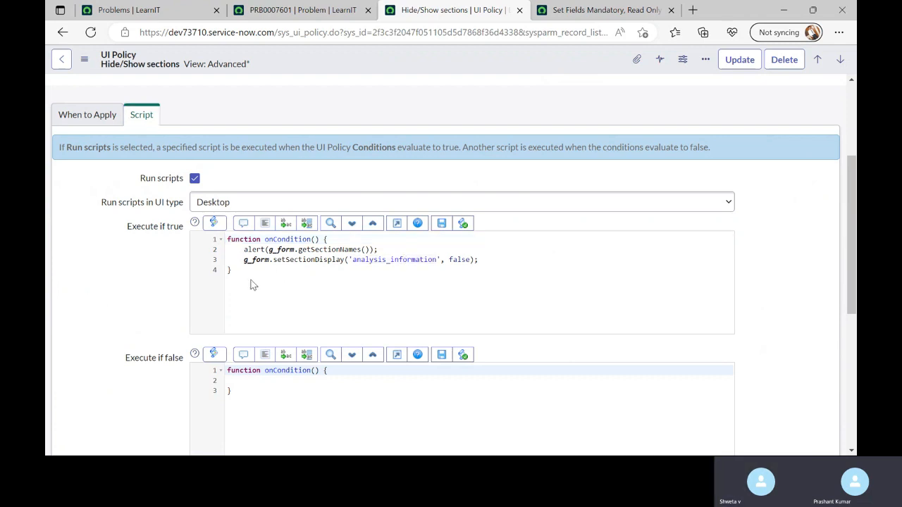
{"action": "left_click", "coordinate": [355, 274]}
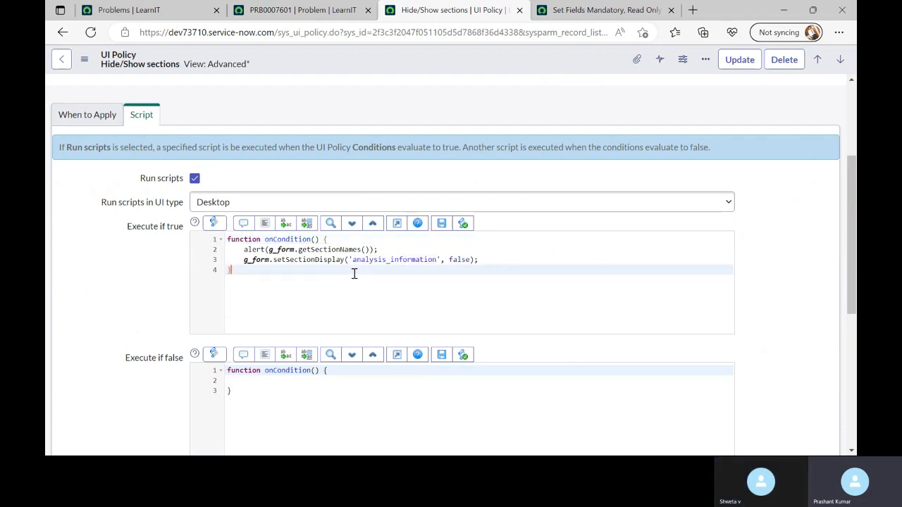
{"action": "left_click_drag", "start_coordinate": [503, 258], "coordinate": [242, 262]}
{"action": "left_click", "coordinate": [113, 299]}
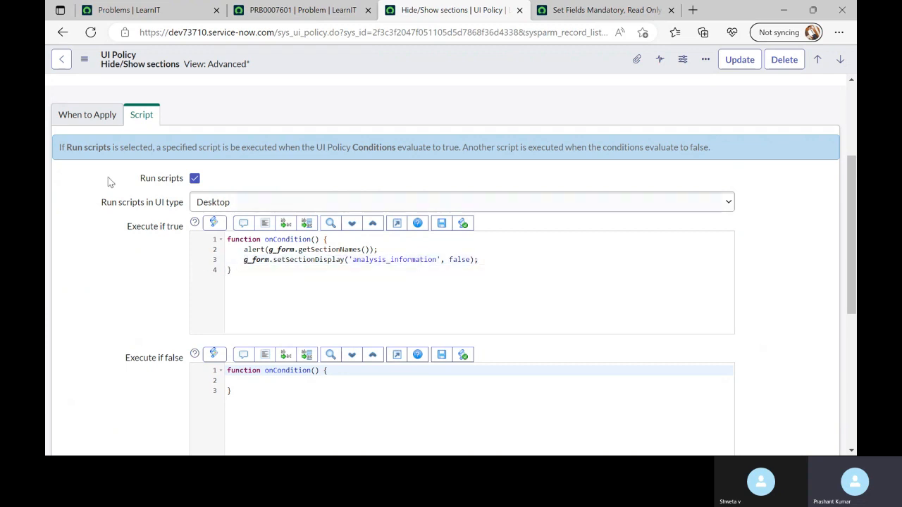
{"action": "left_click", "coordinate": [88, 115]}
{"action": "left_click", "coordinate": [307, 17]}
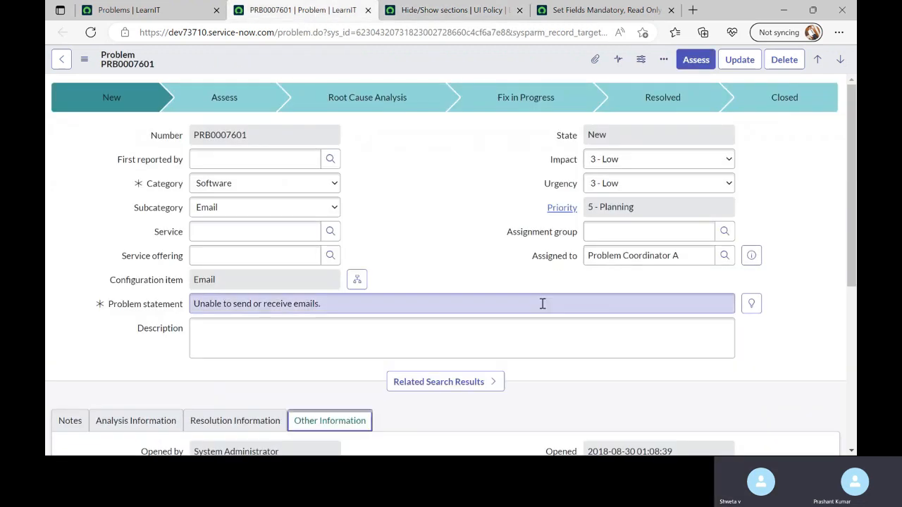
- Set the problem's Impact to 1 - High and Urgency to 2 - Medium, dismiss the section names alert and check the form sections
{"action": "left_click", "coordinate": [610, 161]}
{"action": "left_click", "coordinate": [608, 177]}
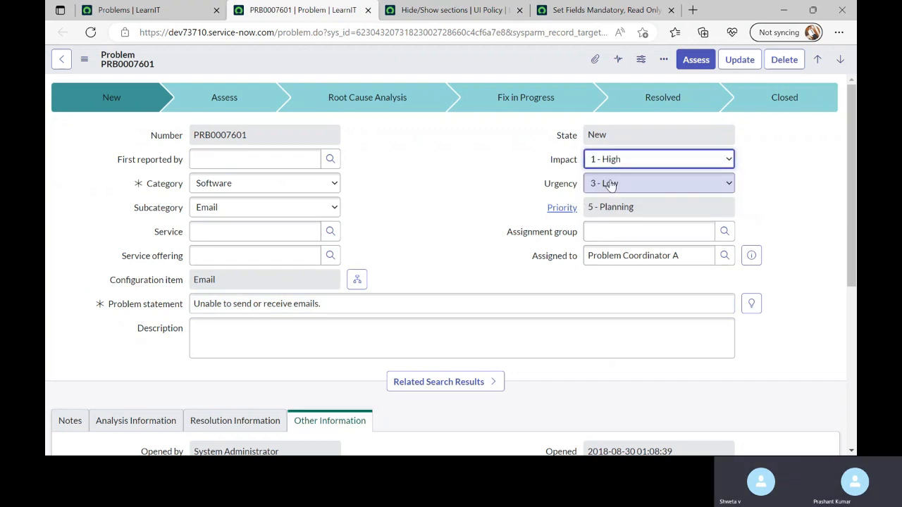
{"action": "left_click", "coordinate": [610, 184]}
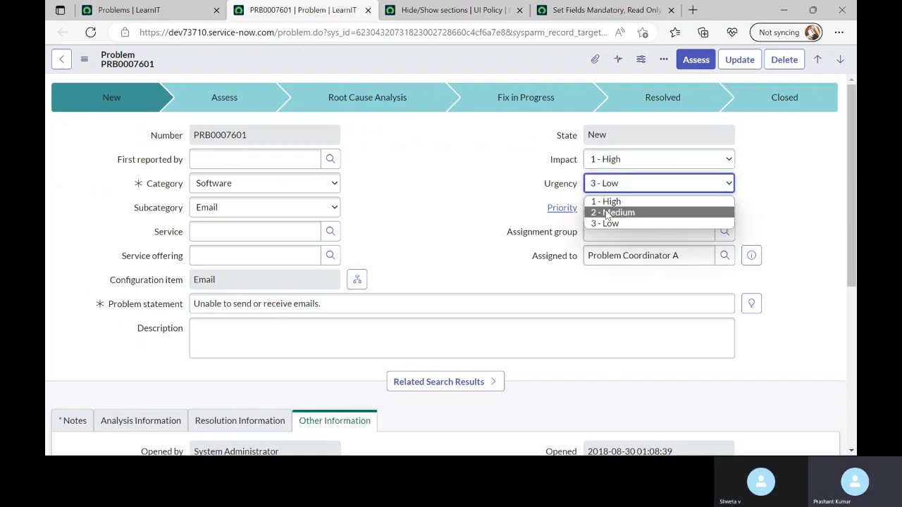
{"action": "left_click", "coordinate": [608, 210]}
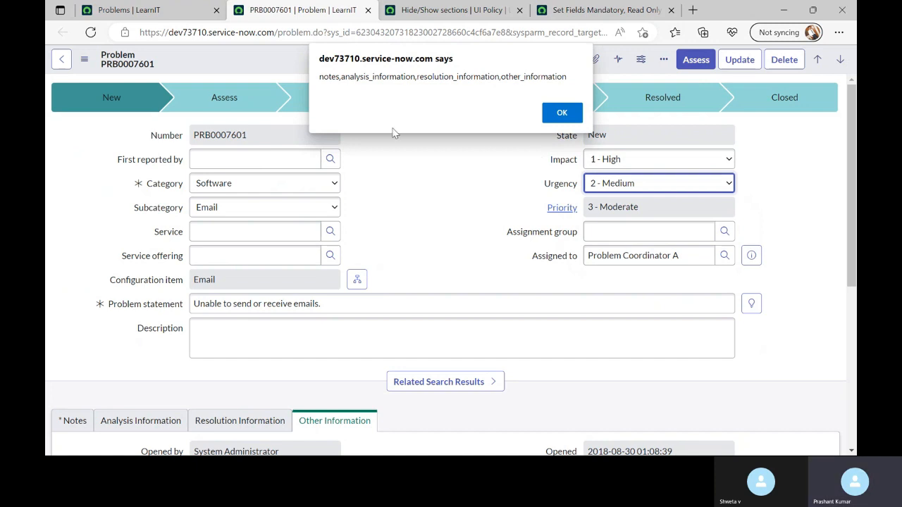
{"action": "left_click", "coordinate": [561, 113]}
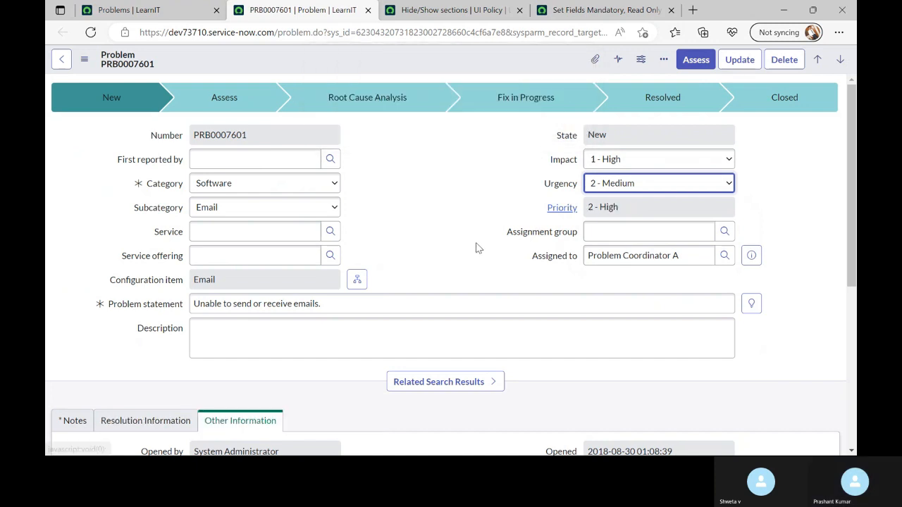
{"action": "left_click", "coordinate": [420, 237]}
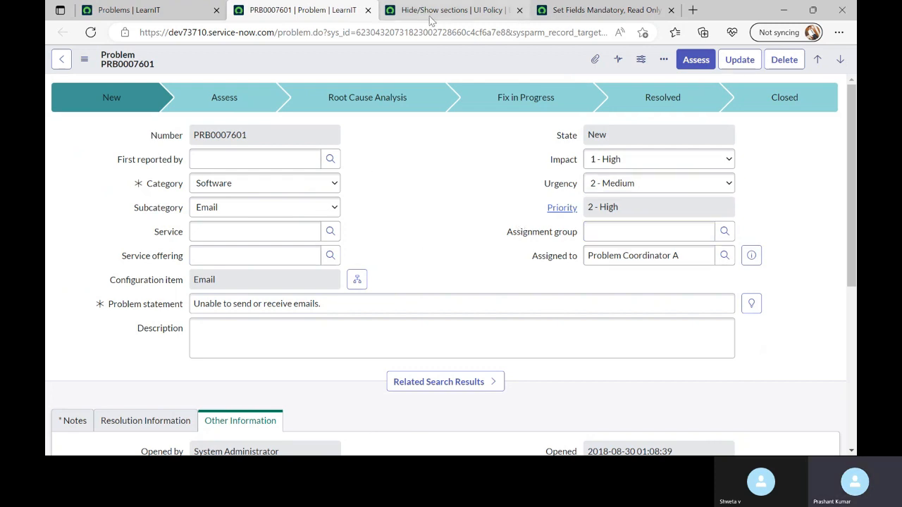
{"action": "scroll", "coordinate": [345, 205], "scroll_direction": "down", "scroll_amount": 1}
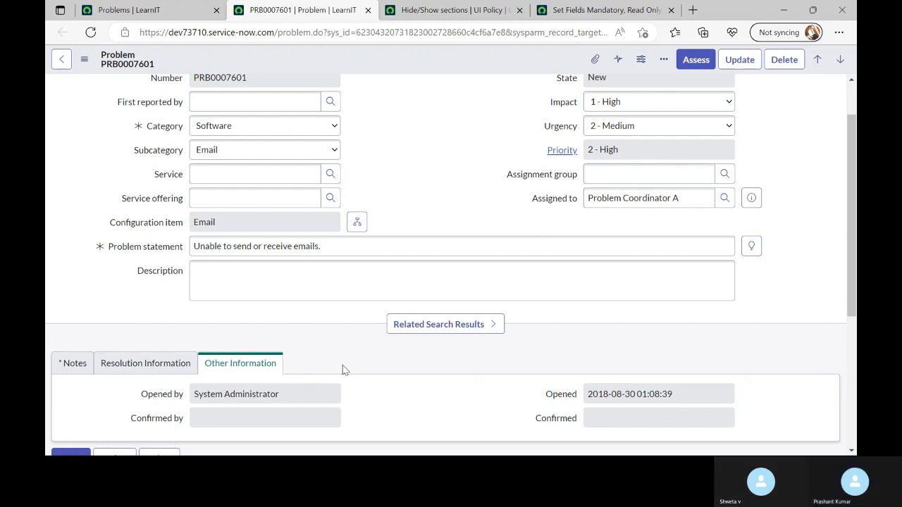
- Set the problem's Urgency to 1 - High to test the form sections when the policy condition is false
{"action": "left_click", "coordinate": [620, 131]}
{"action": "left_click", "coordinate": [610, 145]}
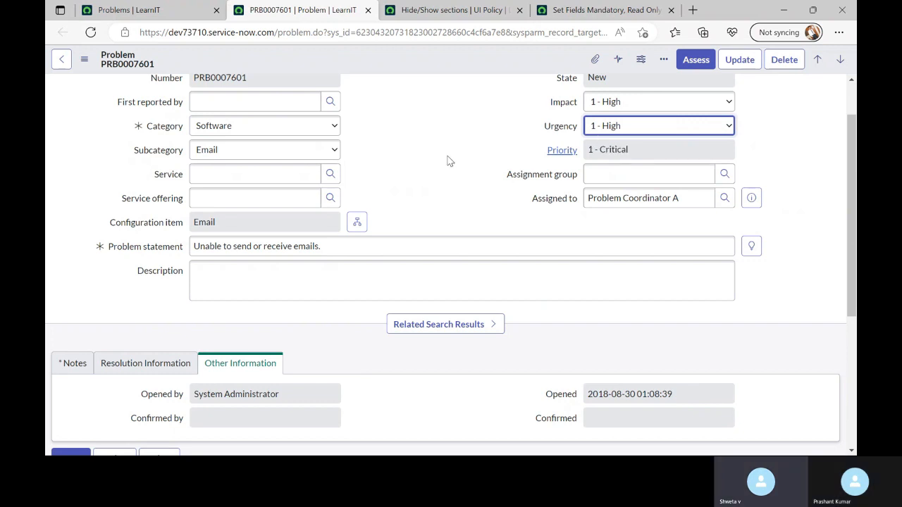
{"action": "scroll", "coordinate": [446, 156], "scroll_direction": "up", "scroll_amount": 1}
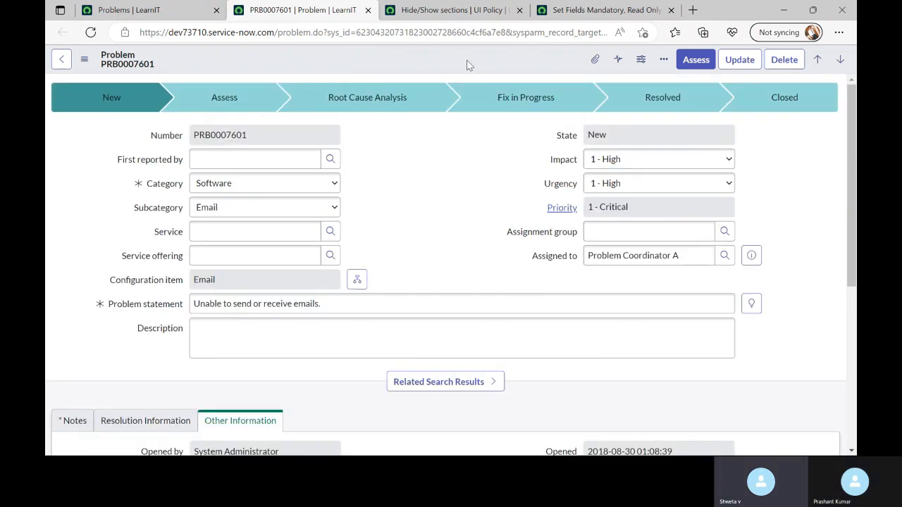
- Copy the setSectionDisplay line for analysis_information into the Hide/Show sections policy's Execute if false script, with its value set to true
{"action": "left_click", "coordinate": [455, 10]}
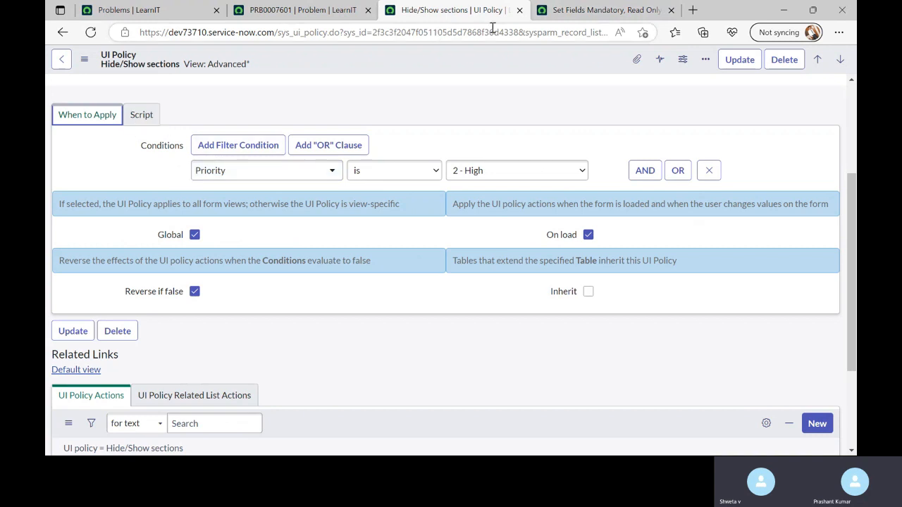
{"action": "left_click", "coordinate": [143, 122]}
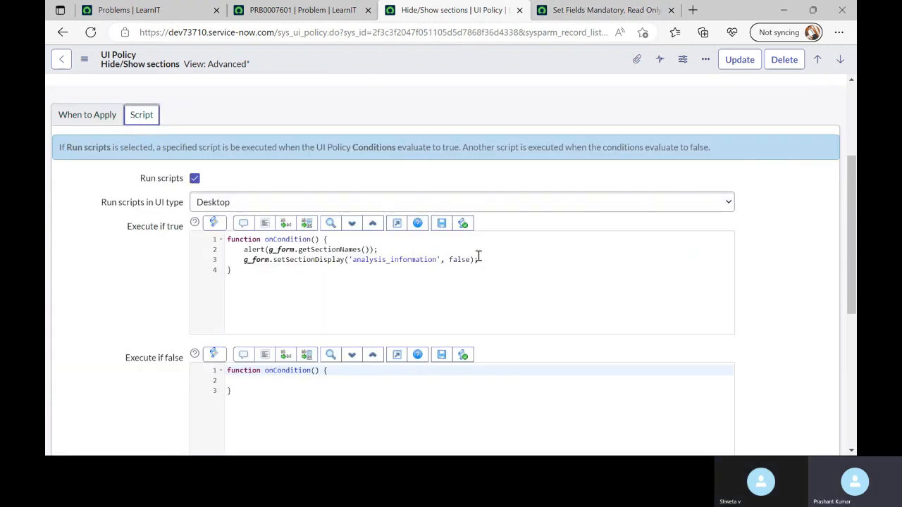
{"action": "left_click_drag", "start_coordinate": [485, 265], "coordinate": [238, 261]}
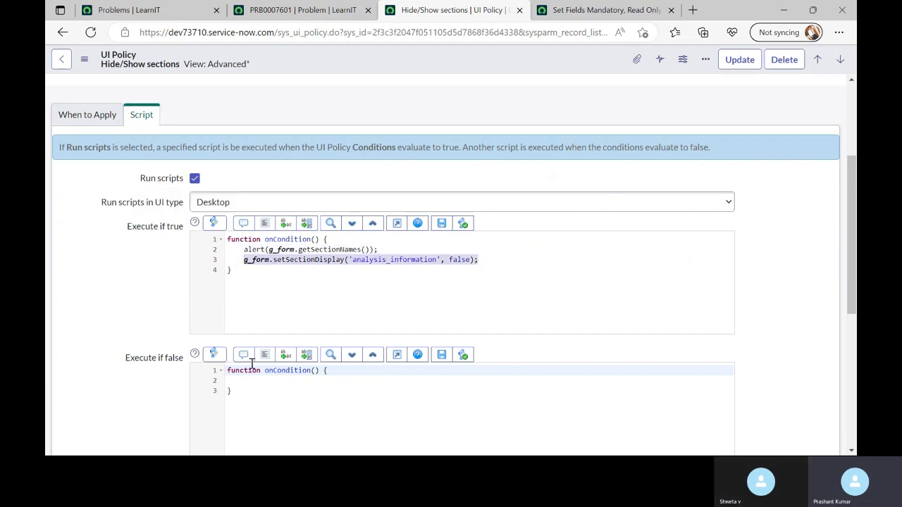
{"action": "left_click", "coordinate": [253, 381]}
{"action": "left_click_drag", "start_coordinate": [245, 255], "coordinate": [479, 261]}
{"action": "key", "text": "ctrl+c"}
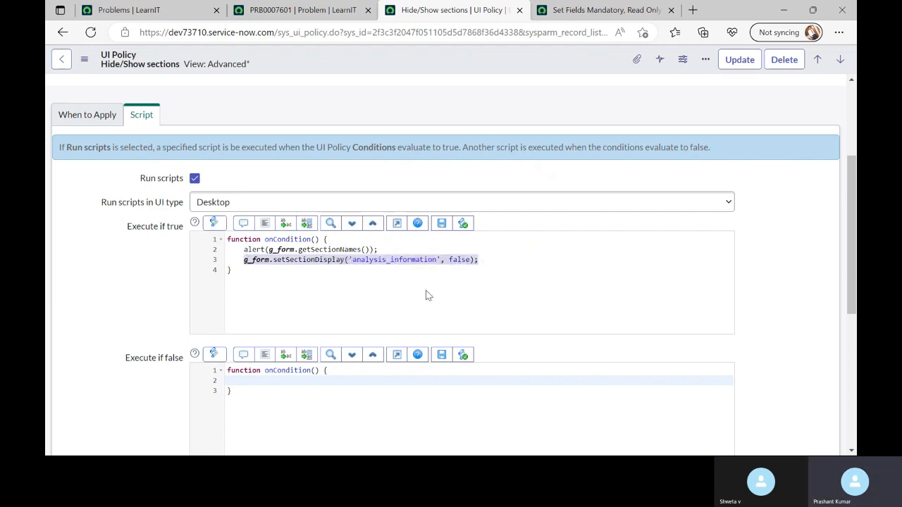
{"action": "left_click", "coordinate": [269, 381]}
{"action": "key", "text": "ctrl+v"}
{"action": "double_click", "coordinate": [442, 380]}
{"action": "type", "text": "tr"}
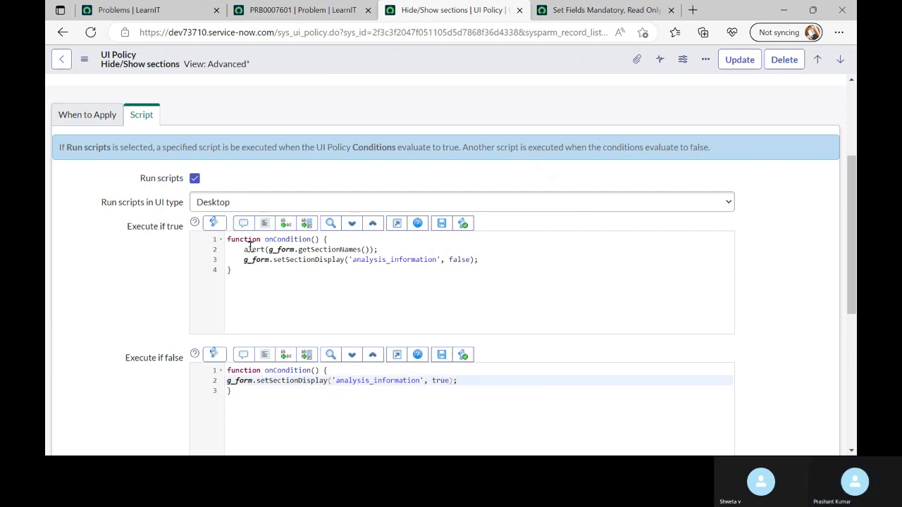
- Comment out the getSectionNames alert in the Execute if true script and save the UI policy
{"action": "left_click", "coordinate": [242, 250]}
{"action": "type", "text": "//"}
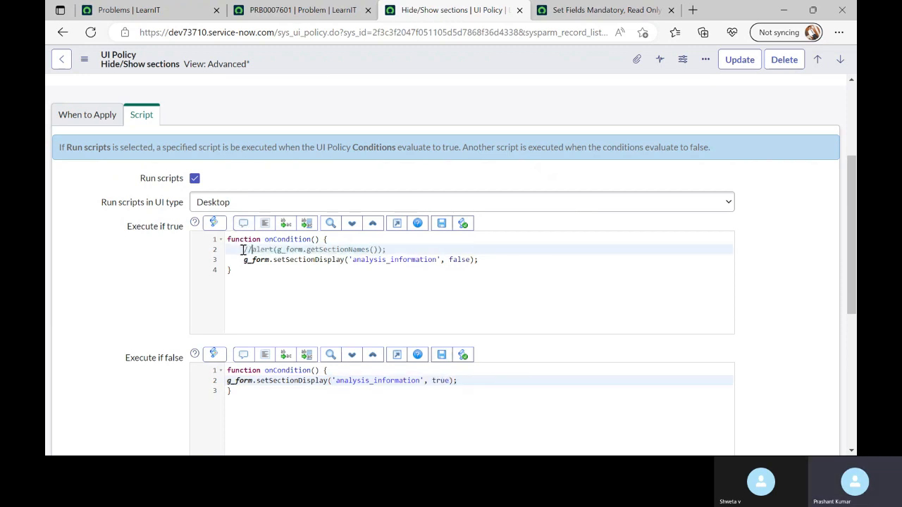
{"action": "right_click", "coordinate": [392, 60]}
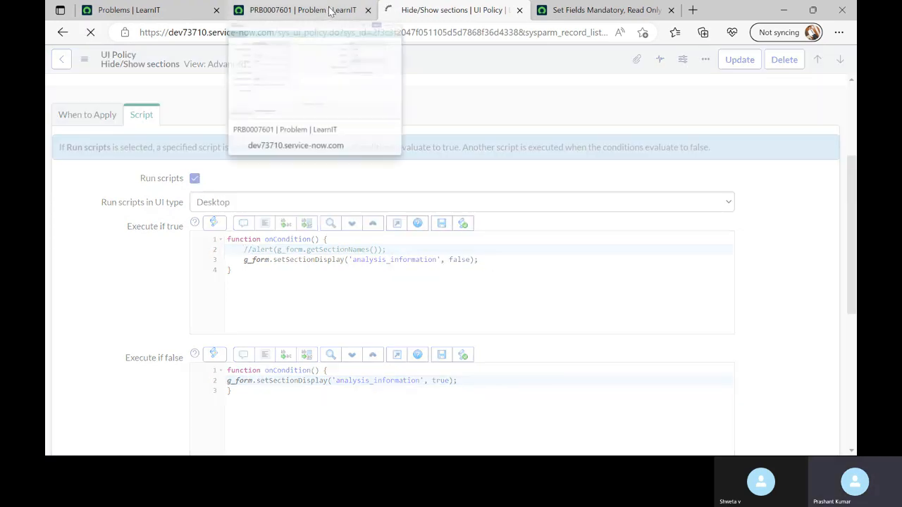
- Reload the problem record, discarding its unsaved changes, and check which form sections are shown
{"action": "left_click", "coordinate": [326, 17]}
{"action": "left_click", "coordinate": [91, 33]}
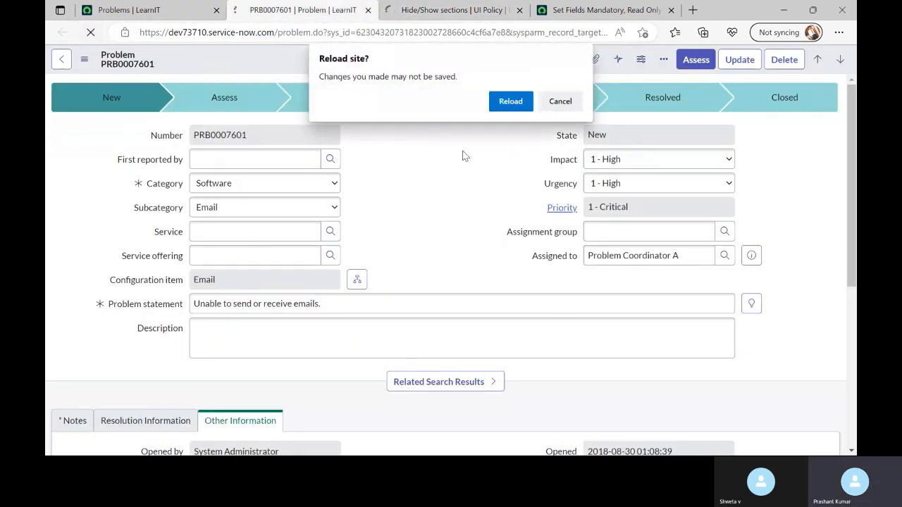
{"action": "left_click", "coordinate": [512, 105]}
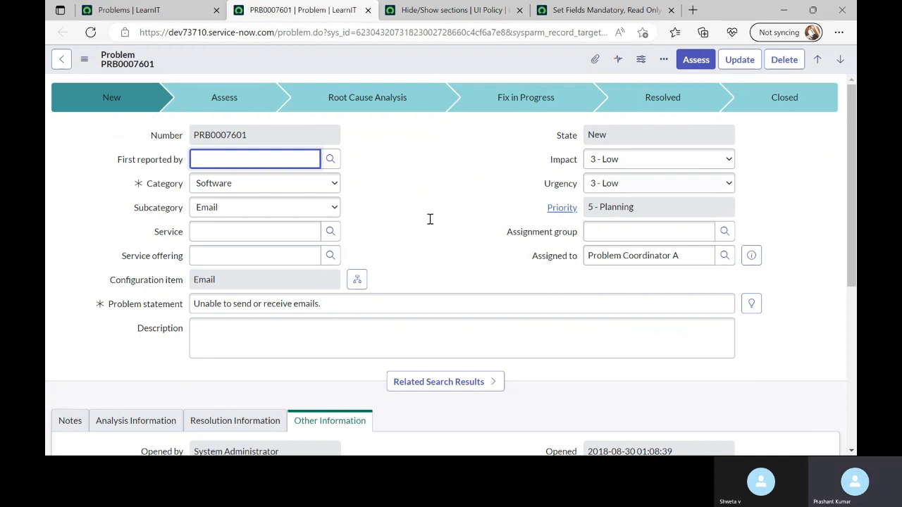
{"action": "scroll", "coordinate": [447, 231], "scroll_direction": "down", "scroll_amount": 3}
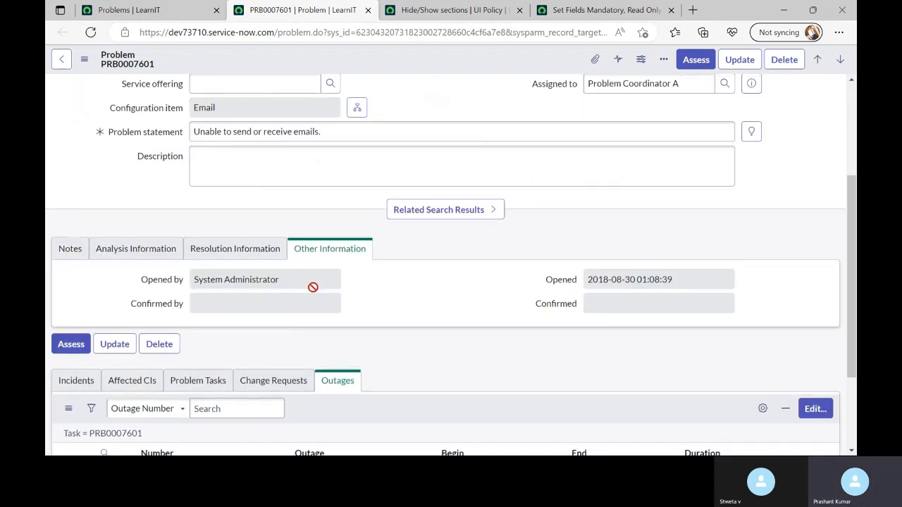
{"action": "scroll", "coordinate": [401, 312], "scroll_direction": "up", "scroll_amount": 3}
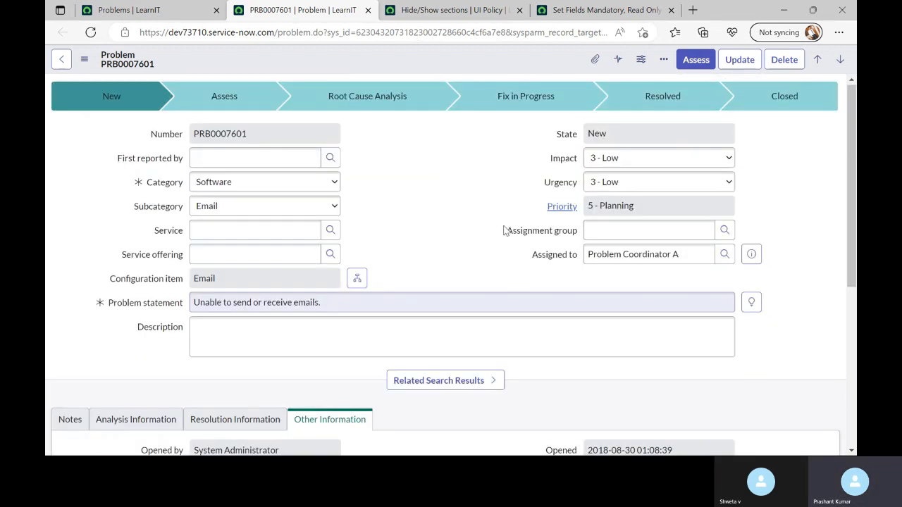
- Set the problem's Impact to 1 - High and Urgency to 2 - Medium, and check the Analysis Information section's visibility
{"action": "left_click", "coordinate": [634, 159]}
{"action": "left_click", "coordinate": [610, 176]}
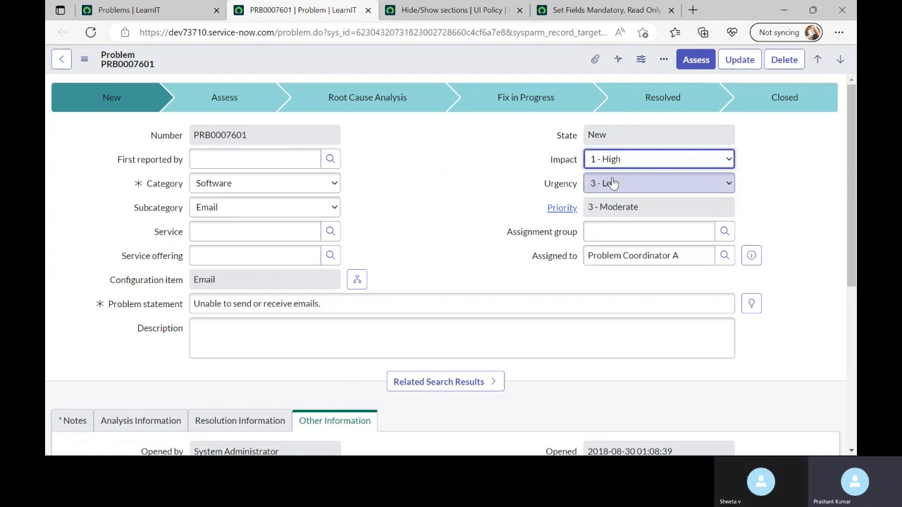
{"action": "left_click", "coordinate": [610, 182]}
{"action": "left_click", "coordinate": [613, 212]}
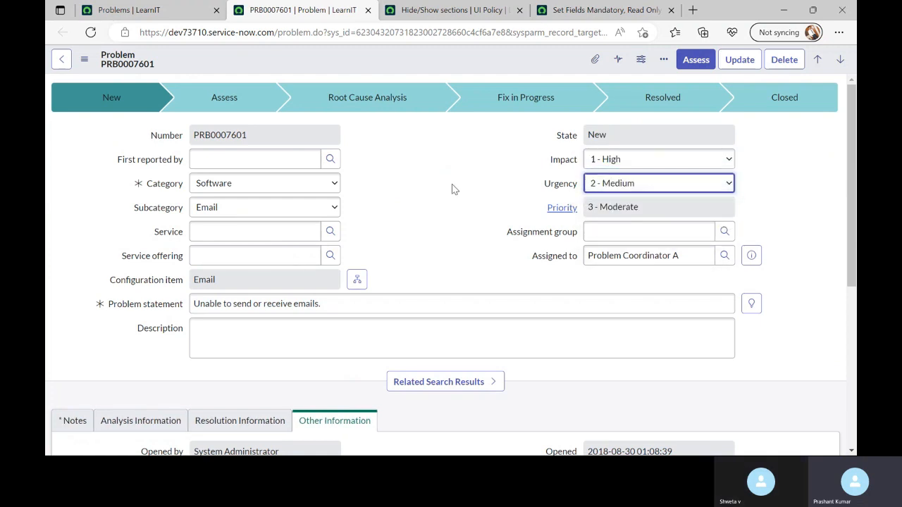
{"action": "scroll", "coordinate": [434, 188], "scroll_direction": "down", "scroll_amount": 2}
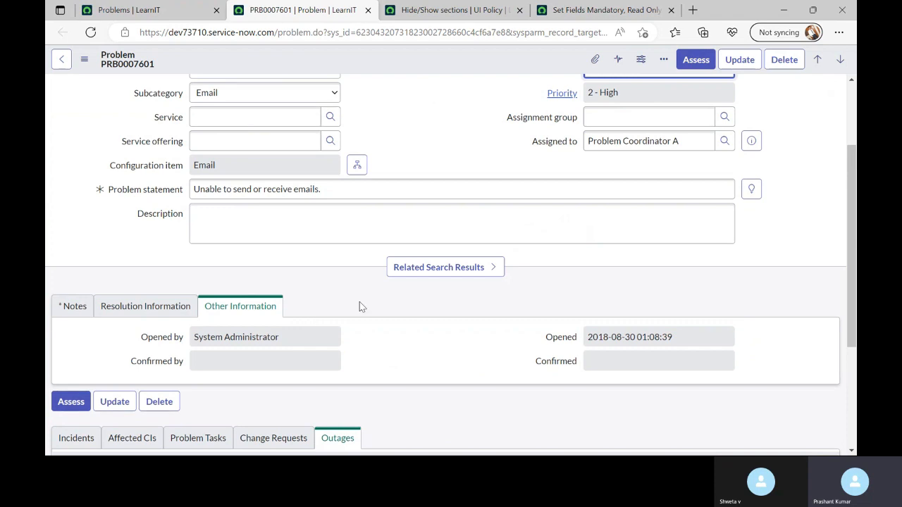
{"action": "scroll", "coordinate": [352, 296], "scroll_direction": "up", "scroll_amount": 1}
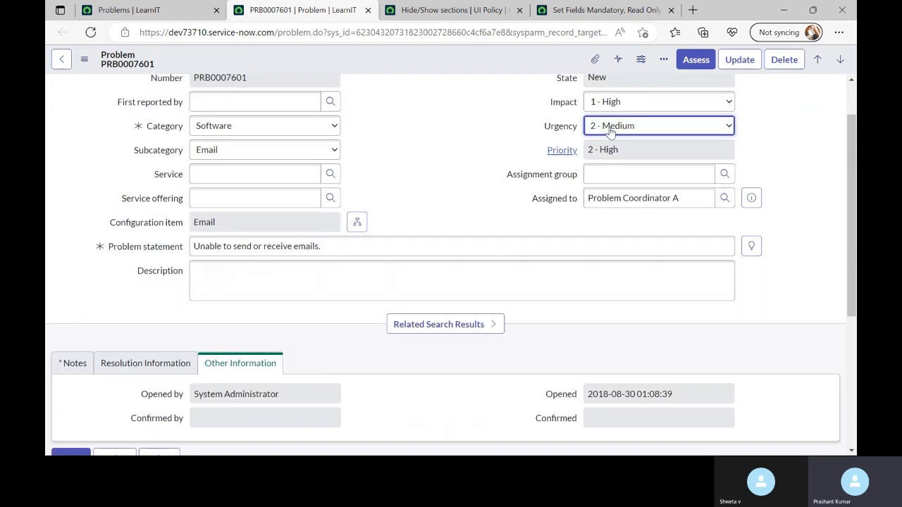
- Set the problem's Impact to 3 - Low to test the policy's Execute if false script
{"action": "left_click", "coordinate": [614, 106]}
{"action": "left_click", "coordinate": [615, 107]}
{"action": "left_click", "coordinate": [615, 107]}
{"action": "left_click", "coordinate": [606, 142]}
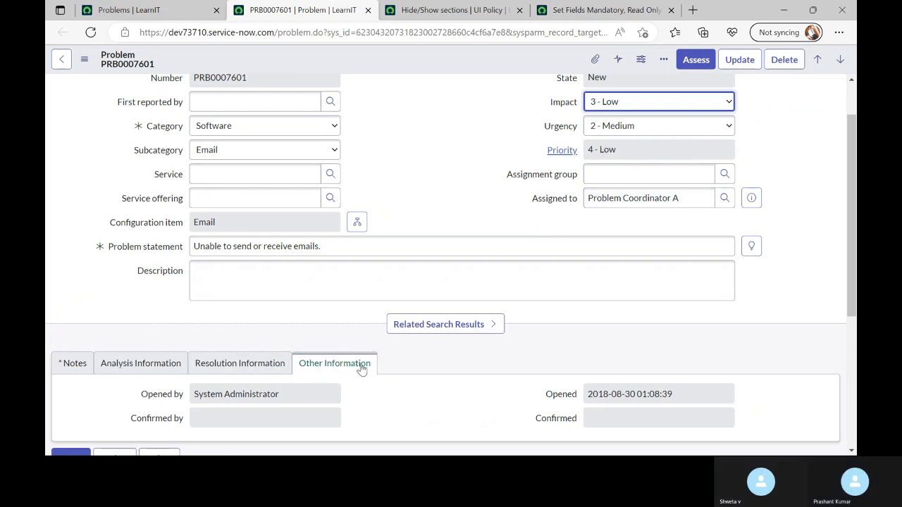
- Review the Hide/Show sections policy's Priority condition and the setSectionDisplay lines in its Execute if true and Execute if false scripts
{"action": "left_click", "coordinate": [471, 11]}
{"action": "scroll", "coordinate": [288, 269], "scroll_direction": "down", "scroll_amount": 3}
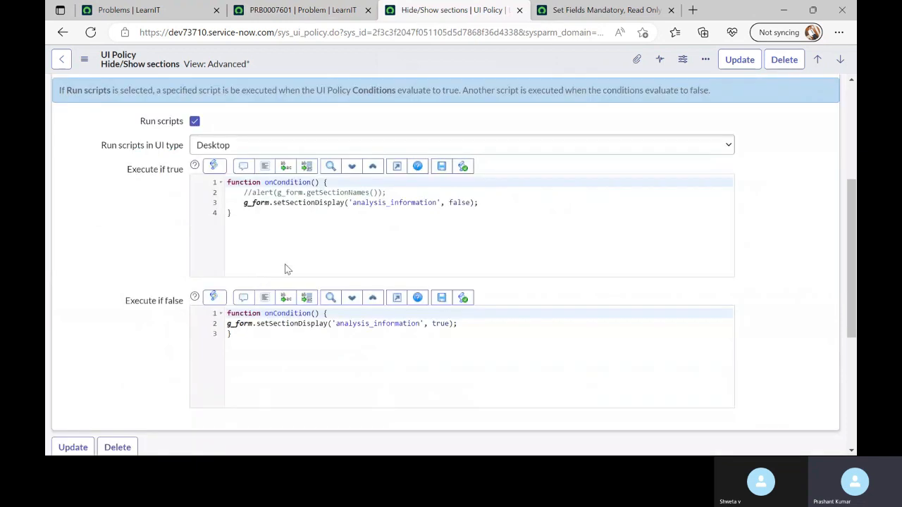
{"action": "scroll", "coordinate": [254, 246], "scroll_direction": "up", "scroll_amount": 1}
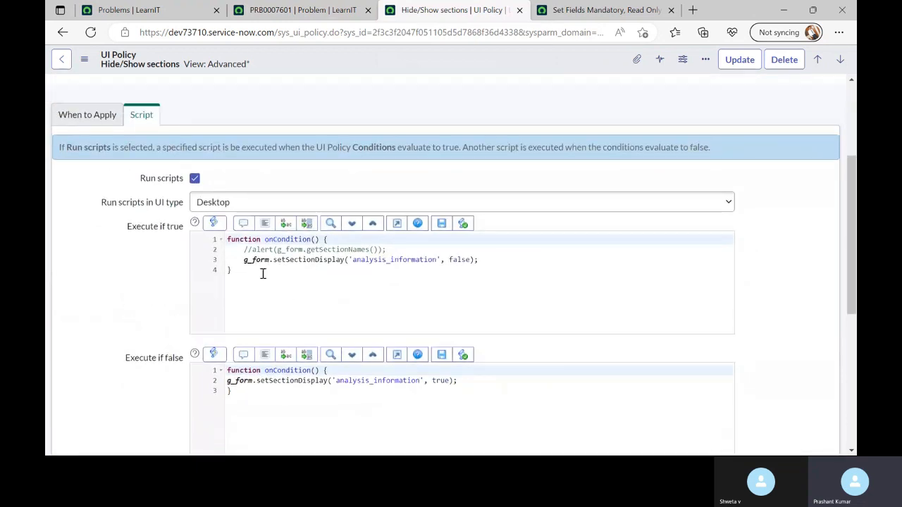
{"action": "left_click_drag", "start_coordinate": [478, 259], "coordinate": [247, 260]}
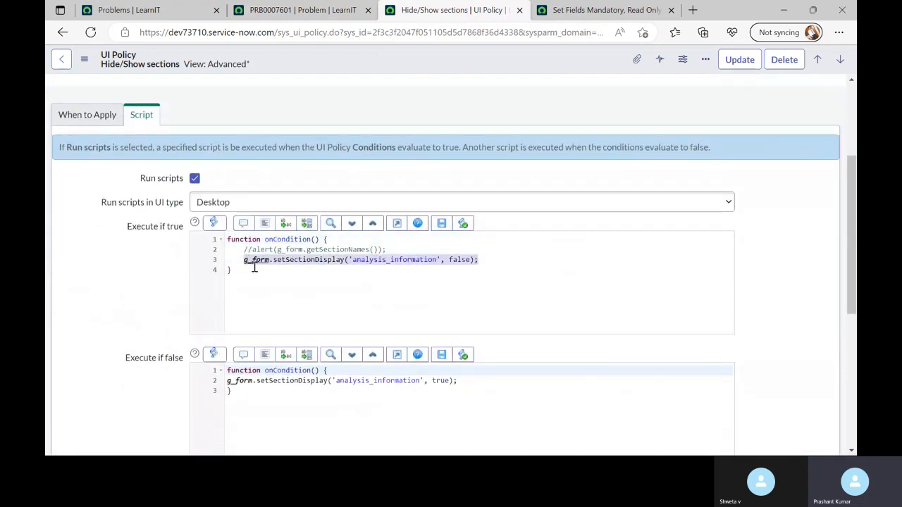
{"action": "left_click", "coordinate": [91, 118]}
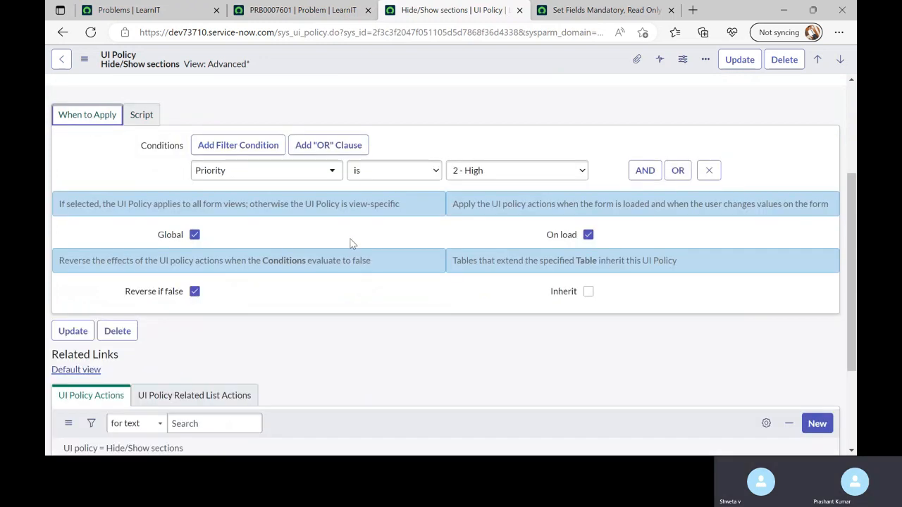
{"action": "left_click", "coordinate": [141, 117]}
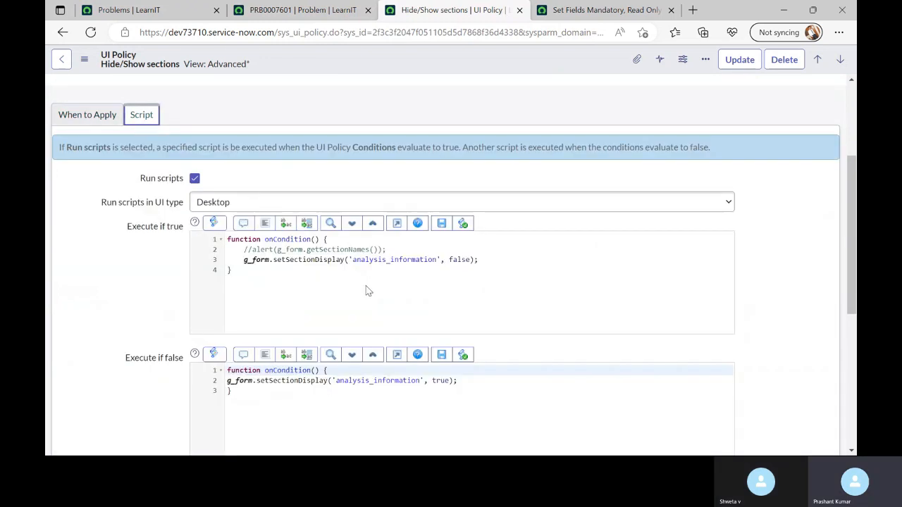
{"action": "left_click_drag", "start_coordinate": [499, 265], "coordinate": [228, 262]}
{"action": "left_click_drag", "start_coordinate": [471, 386], "coordinate": [197, 380]}
{"action": "left_click", "coordinate": [150, 378]}
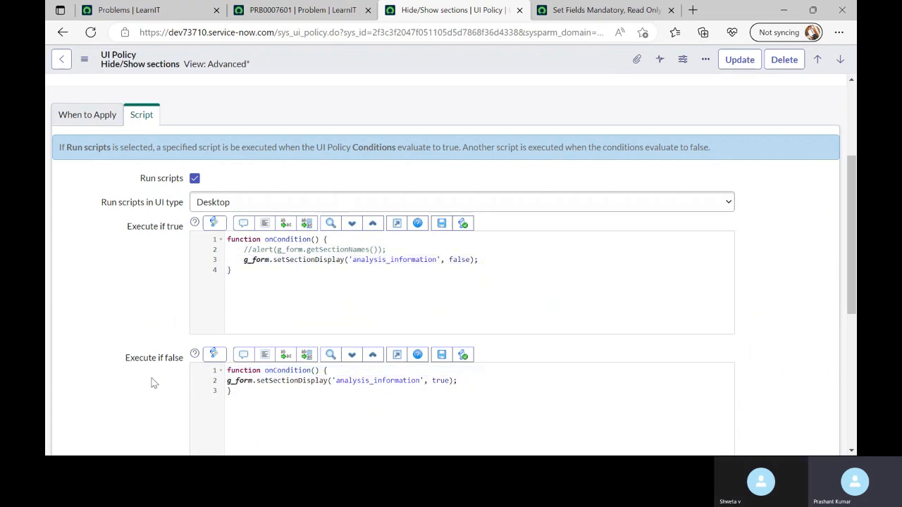
{"action": "scroll", "coordinate": [151, 383], "scroll_direction": "down", "scroll_amount": 3}
{"action": "scroll", "coordinate": [151, 383], "scroll_direction": "up", "scroll_amount": 4}
{"action": "scroll", "coordinate": [151, 383], "scroll_direction": "up", "scroll_amount": 1}
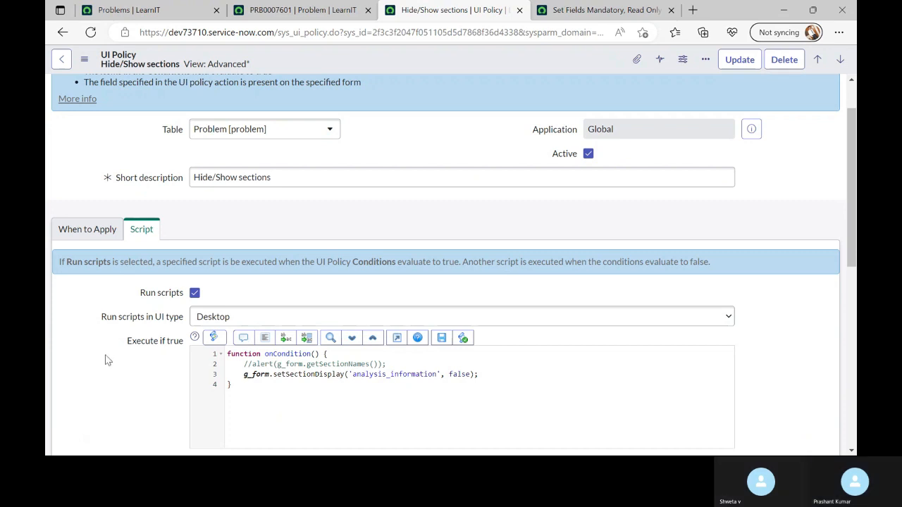
{"action": "scroll", "coordinate": [107, 362], "scroll_direction": "down", "scroll_amount": 3}
{"action": "scroll", "coordinate": [106, 362], "scroll_direction": "up", "scroll_amount": 4}
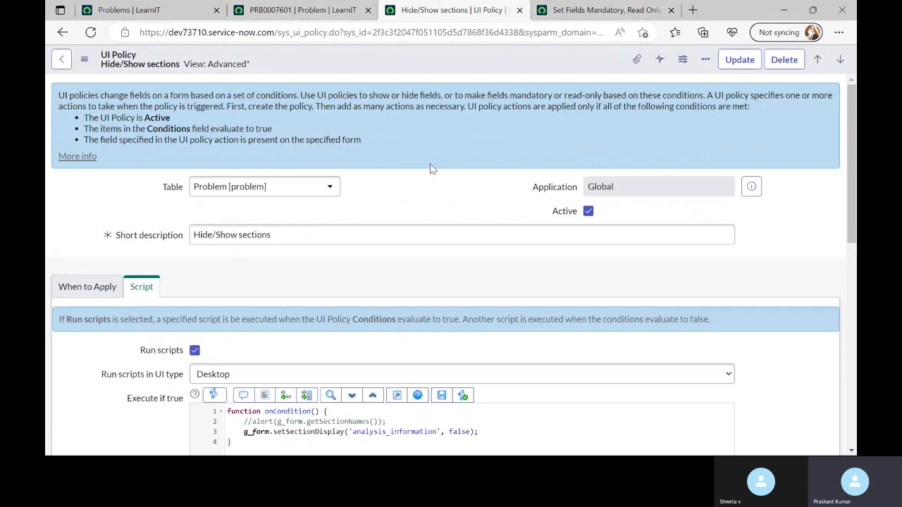
{"action": "left_click", "coordinate": [288, 12]}
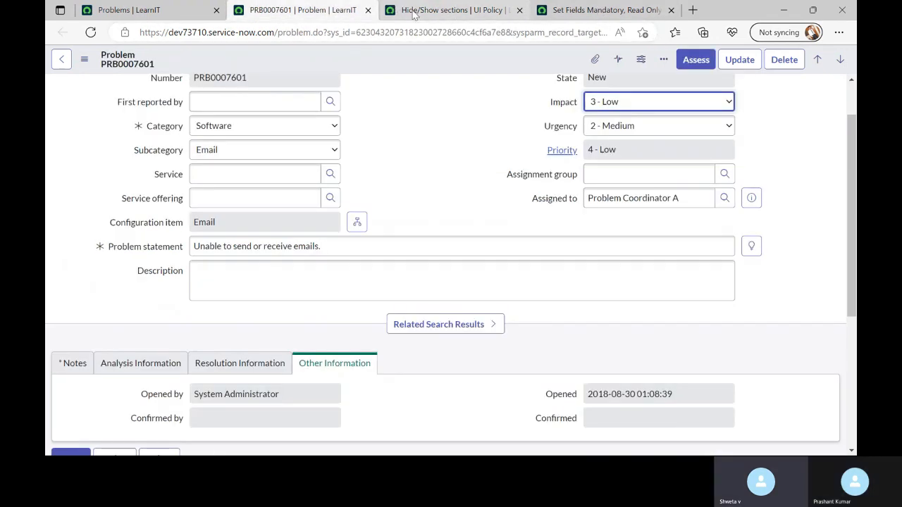
{"action": "left_click", "coordinate": [415, 11]}
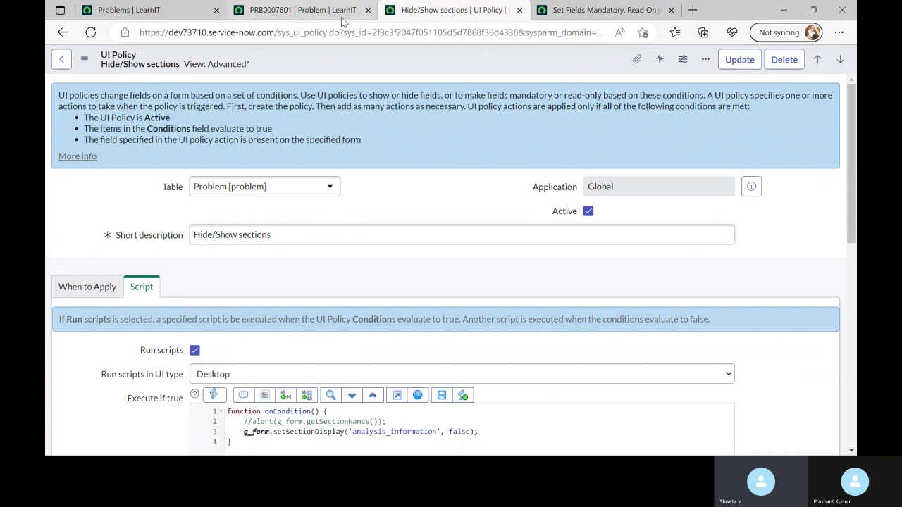
{"action": "scroll", "coordinate": [302, 239], "scroll_direction": "down", "scroll_amount": 3}
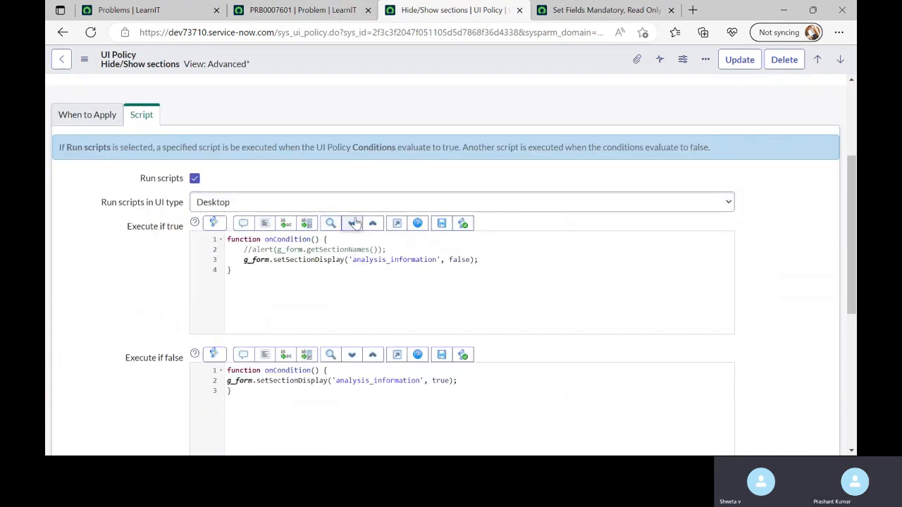
- Switch the problem record's form to the Mobile view, discarding its unsaved changes
{"action": "left_click", "coordinate": [292, 12]}
{"action": "left_click", "coordinate": [84, 61]}
{"action": "mouse_move", "coordinate": [133, 205]}
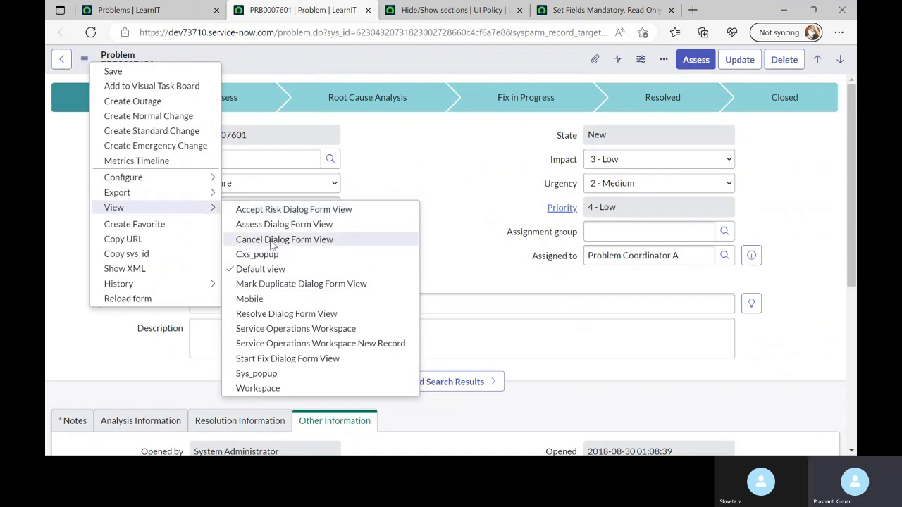
{"action": "left_click", "coordinate": [262, 299]}
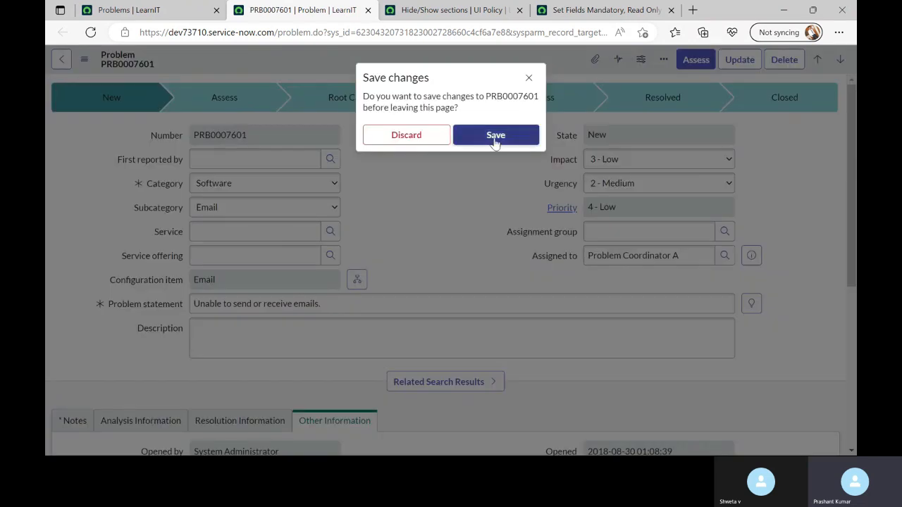
{"action": "left_click", "coordinate": [428, 141]}
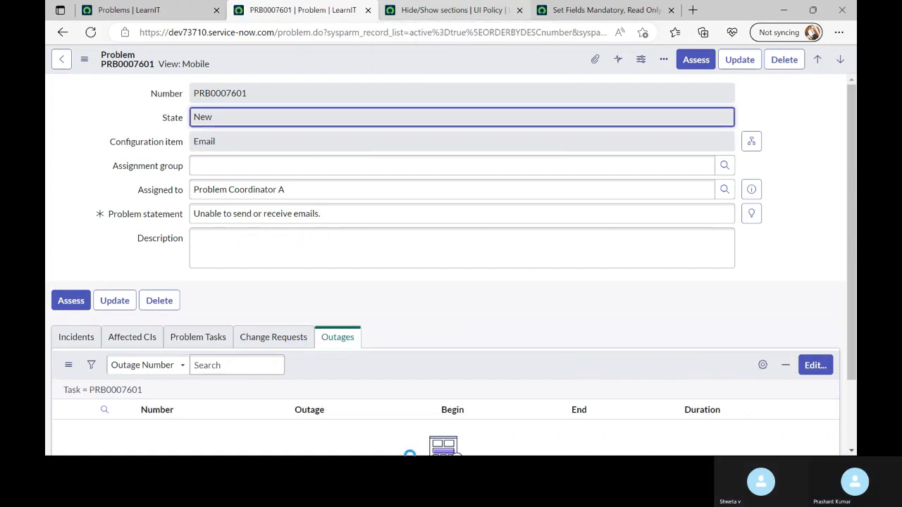
- Close the Hide/Show sections policy and go to the Set Fields Mandatory, Read Only & Visible policy
{"action": "left_click", "coordinate": [426, 14]}
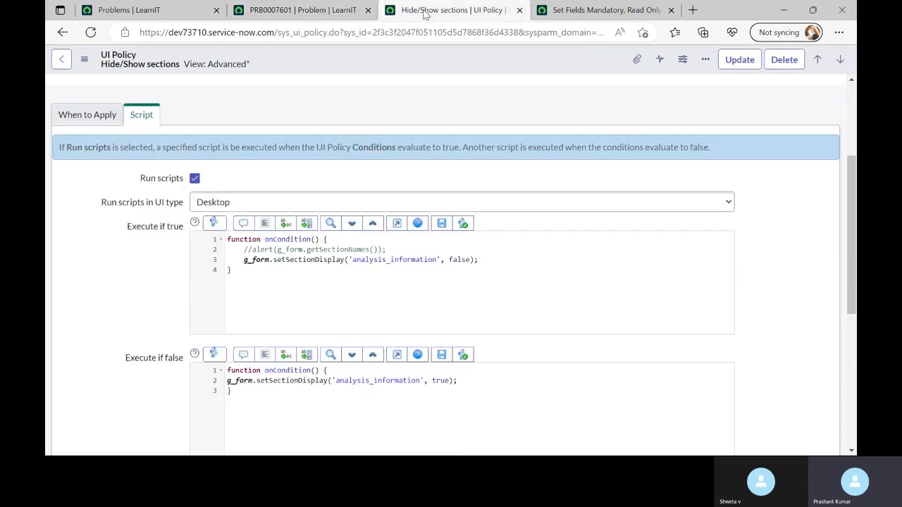
{"action": "key", "text": "ctrl+w"}
{"action": "left_click", "coordinate": [417, 15]}
{"action": "scroll", "coordinate": [451, 224], "scroll_direction": "up", "scroll_amount": 5}
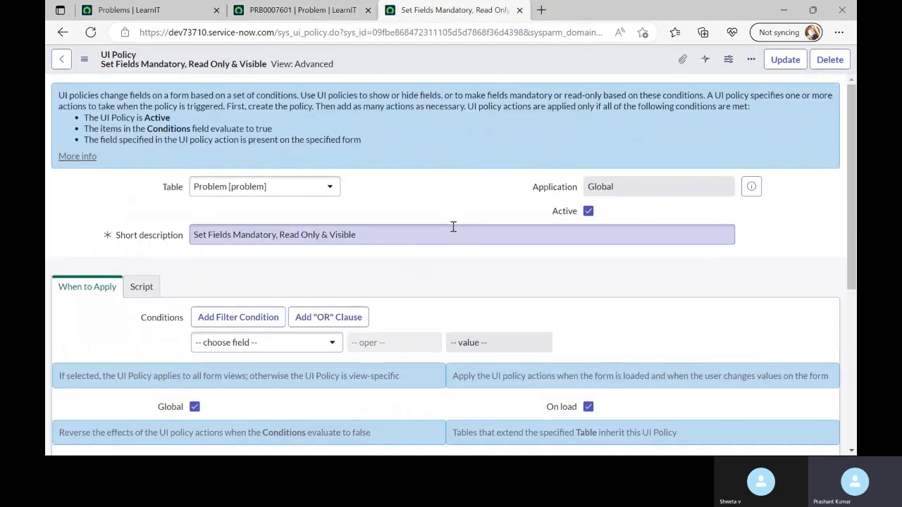
- Check which fields the problem's Mobile view contains and compare them with the policy's When to Apply settings
{"action": "left_click", "coordinate": [285, 14]}
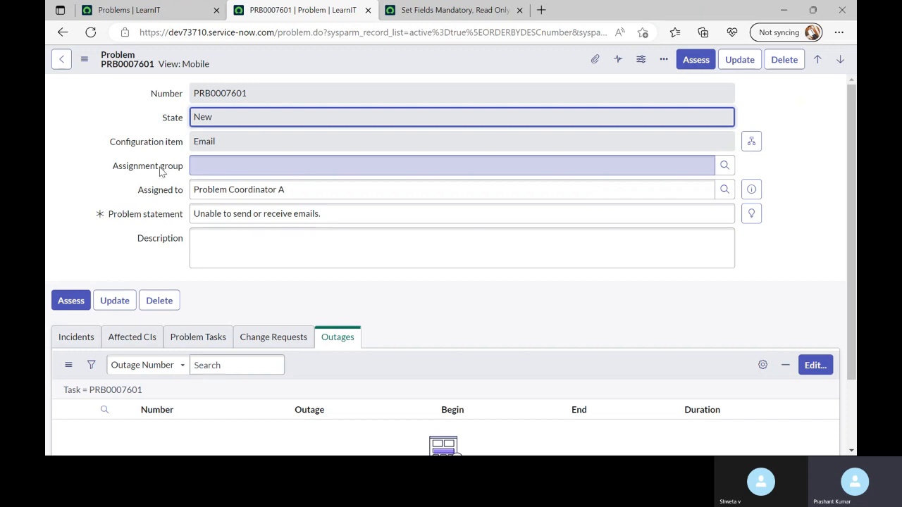
{"action": "left_click", "coordinate": [462, 10]}
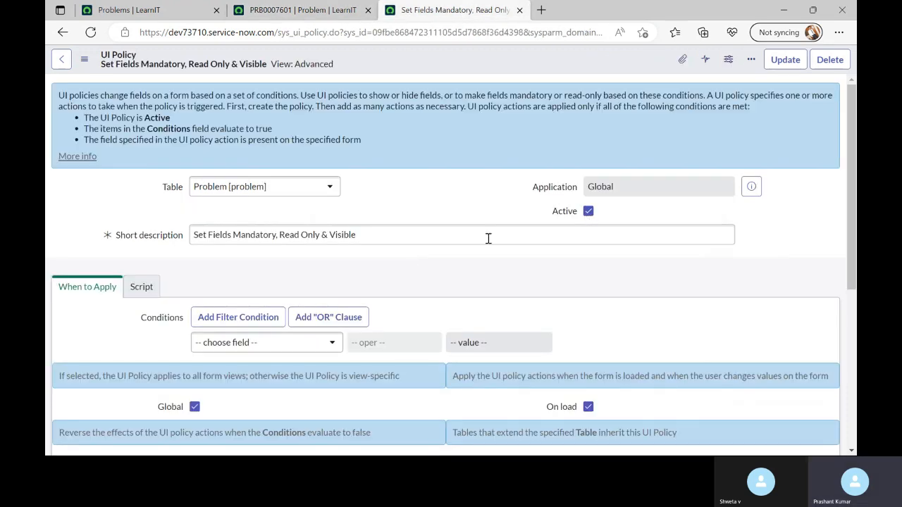
{"action": "scroll", "coordinate": [369, 253], "scroll_direction": "down", "scroll_amount": 2}
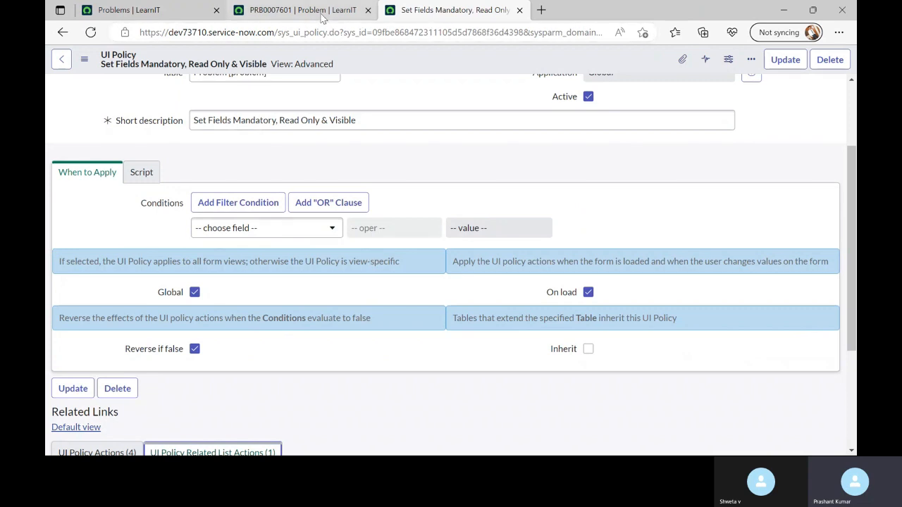
{"action": "scroll", "coordinate": [400, 187], "scroll_direction": "up", "scroll_amount": 2}
- Delete the policy's UI Policy Actions for category, description, u_string_1 and cmdb_ci
{"action": "scroll", "coordinate": [399, 187], "scroll_direction": "down", "scroll_amount": 5}
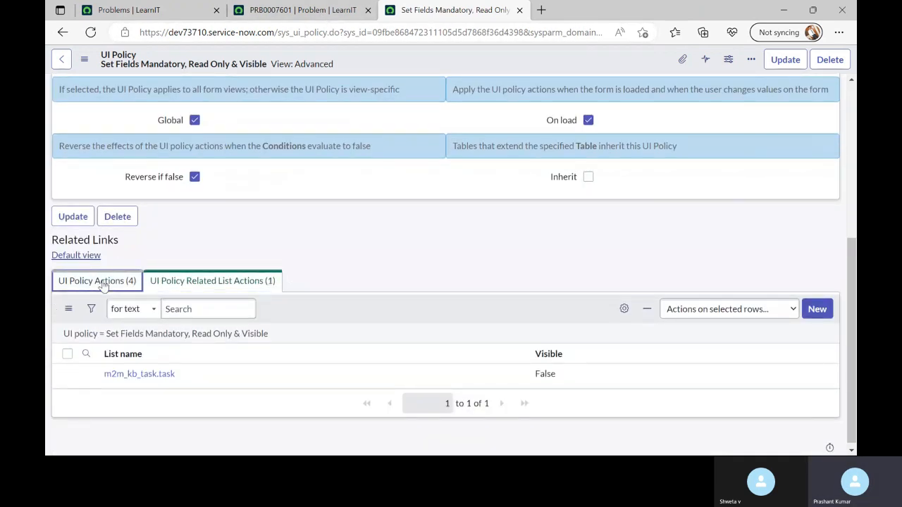
{"action": "left_click", "coordinate": [106, 282]}
{"action": "scroll", "coordinate": [104, 284], "scroll_direction": "down", "scroll_amount": 1}
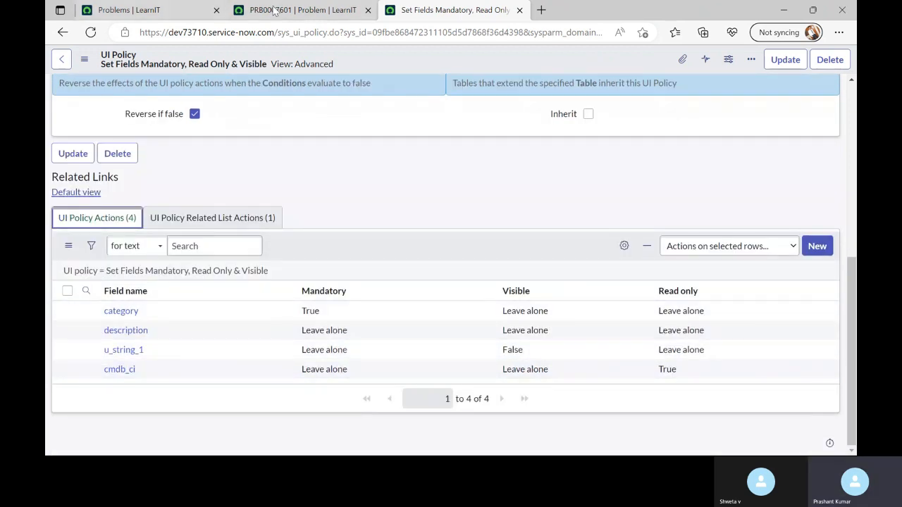
{"action": "left_click", "coordinate": [67, 290]}
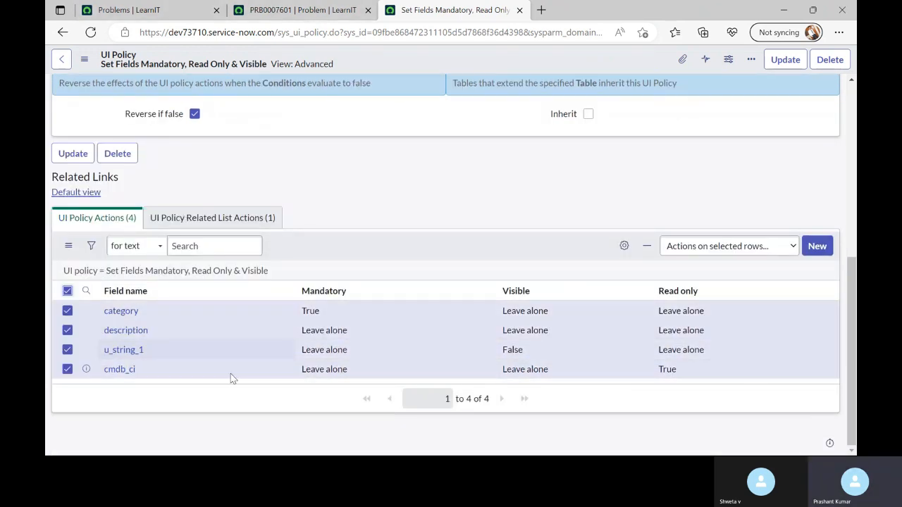
{"action": "left_click", "coordinate": [713, 245]}
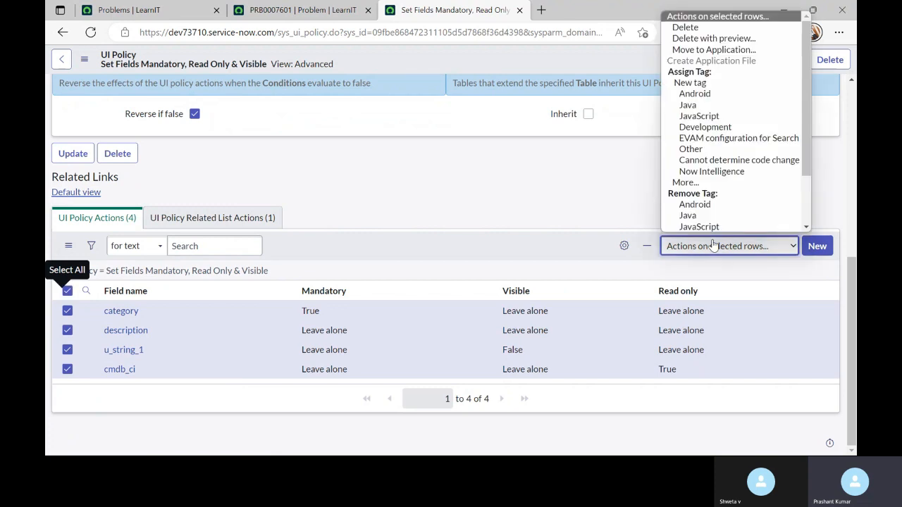
{"action": "left_click", "coordinate": [703, 28]}
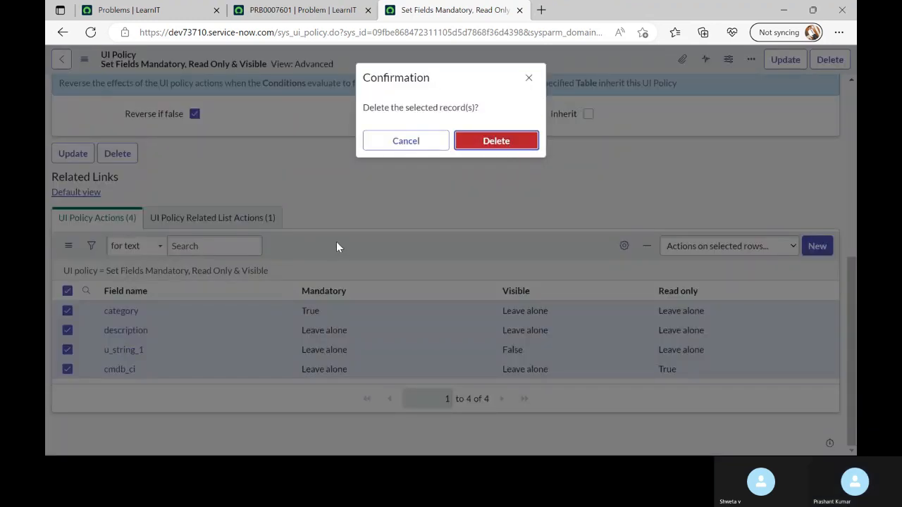
{"action": "key", "text": "Return"}
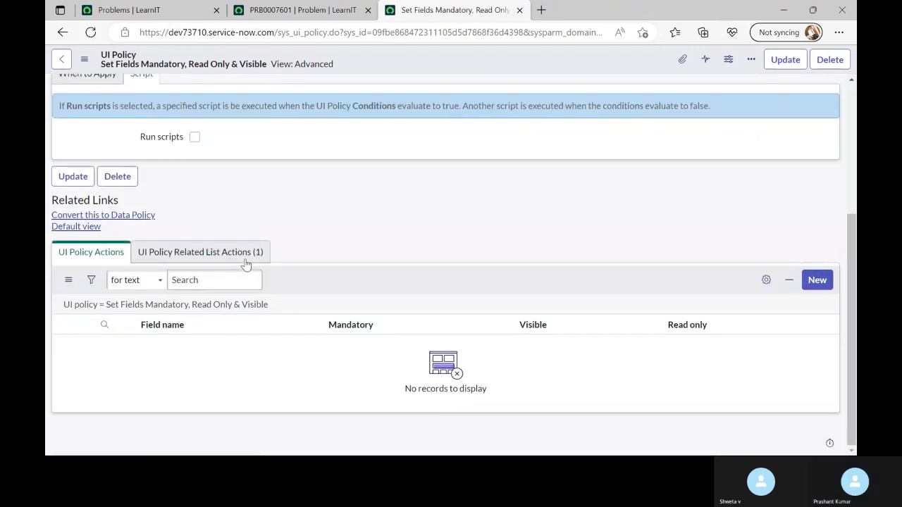
- Review the policy's related list action and compare it with the related lists in the problem's Mobile view
{"action": "left_click", "coordinate": [87, 187]}
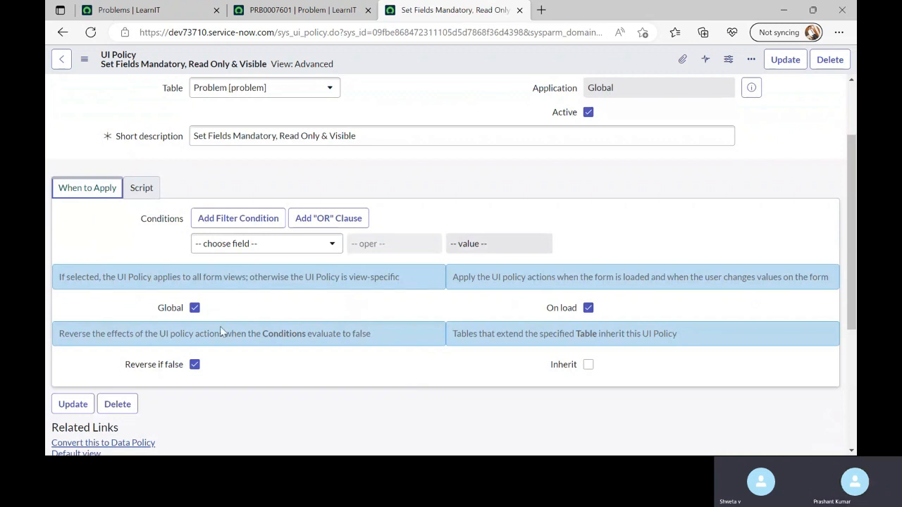
{"action": "scroll", "coordinate": [220, 326], "scroll_direction": "down", "scroll_amount": 3}
{"action": "left_click", "coordinate": [226, 258]}
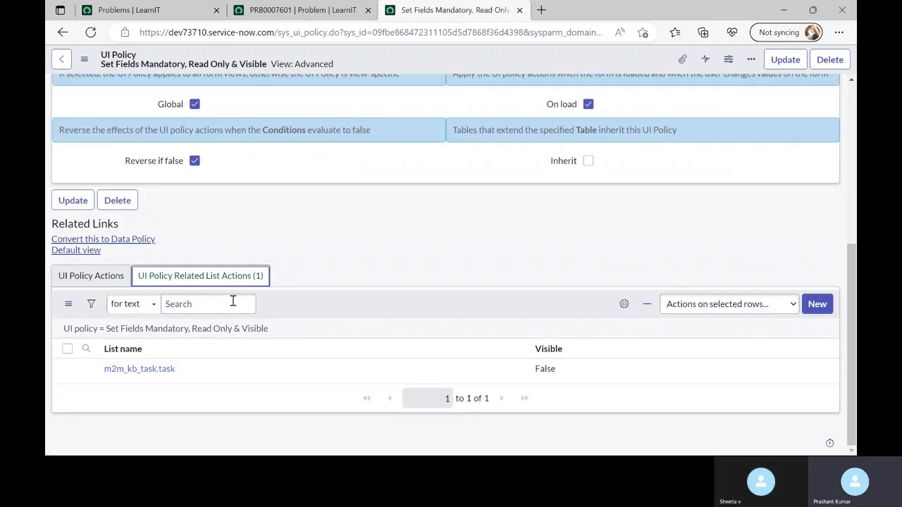
{"action": "left_click", "coordinate": [285, 14]}
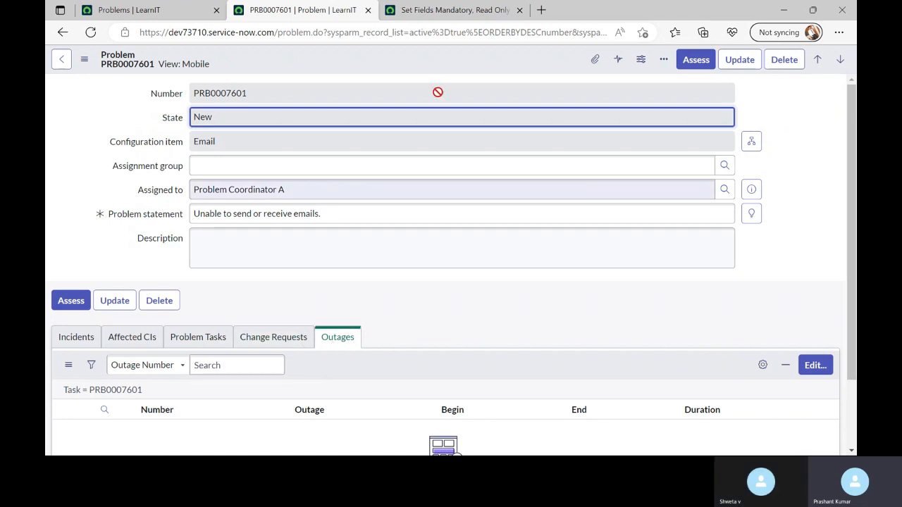
{"action": "left_click", "coordinate": [450, 10]}
{"action": "left_click", "coordinate": [187, 369]}
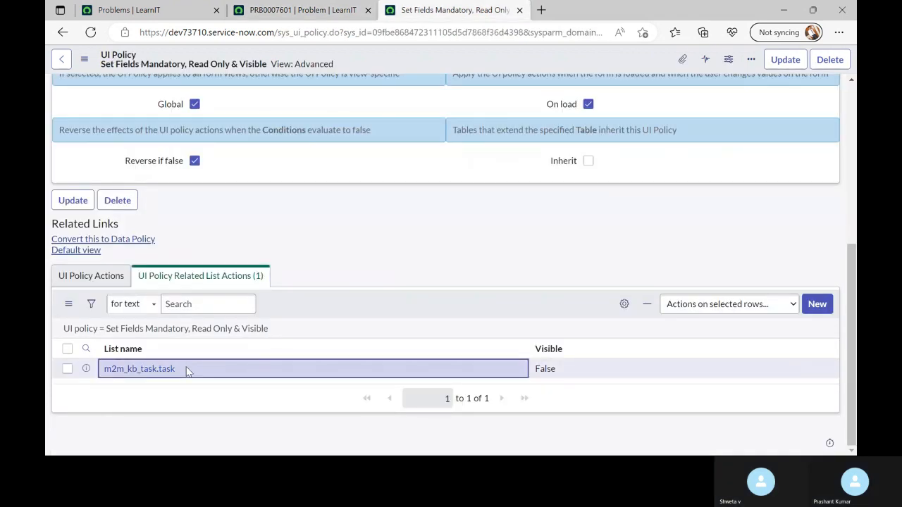
{"action": "double_click", "coordinate": [100, 370]}
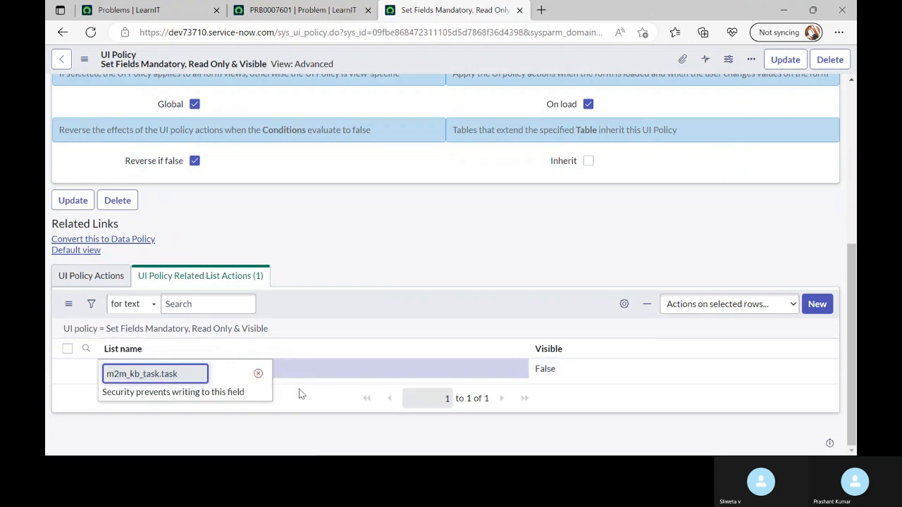
{"action": "left_click", "coordinate": [258, 374]}
- Open the m2m_kb_task.task related list action, set its List name to Outages, and save it
{"action": "middle_click", "coordinate": [86, 368]}
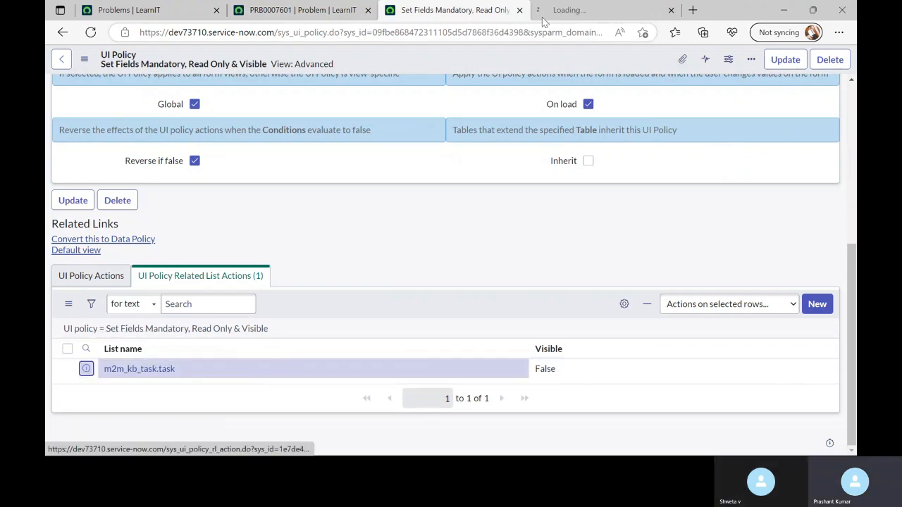
{"action": "left_click", "coordinate": [594, 12]}
{"action": "left_click", "coordinate": [300, 120]}
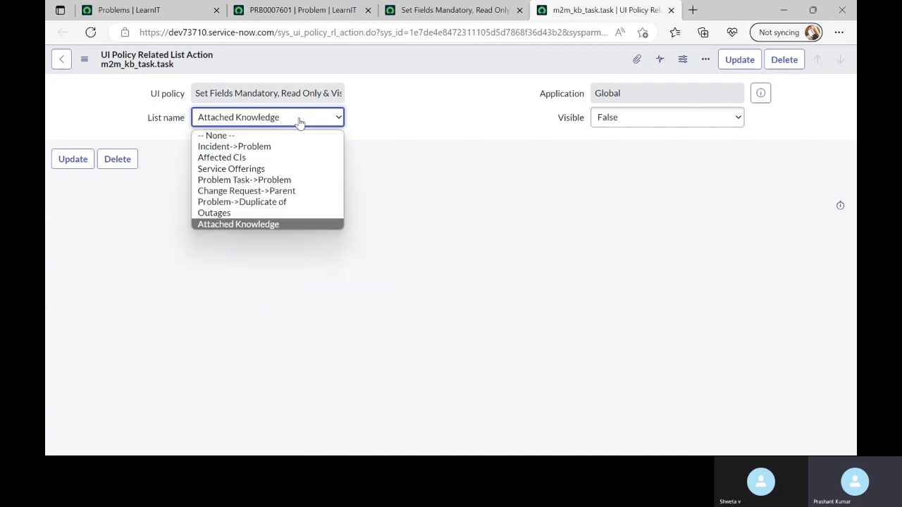
{"action": "left_click", "coordinate": [324, 213]}
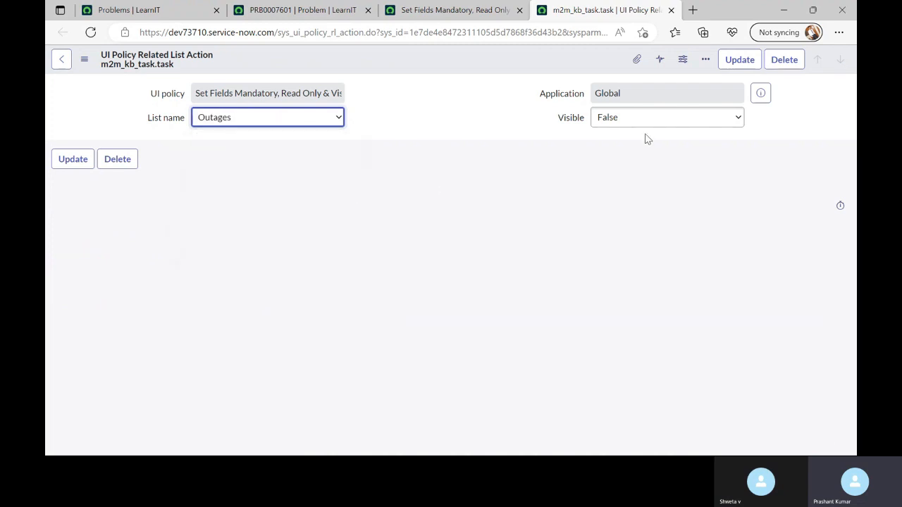
{"action": "right_click", "coordinate": [543, 63]}
{"action": "left_click", "coordinate": [553, 69]}
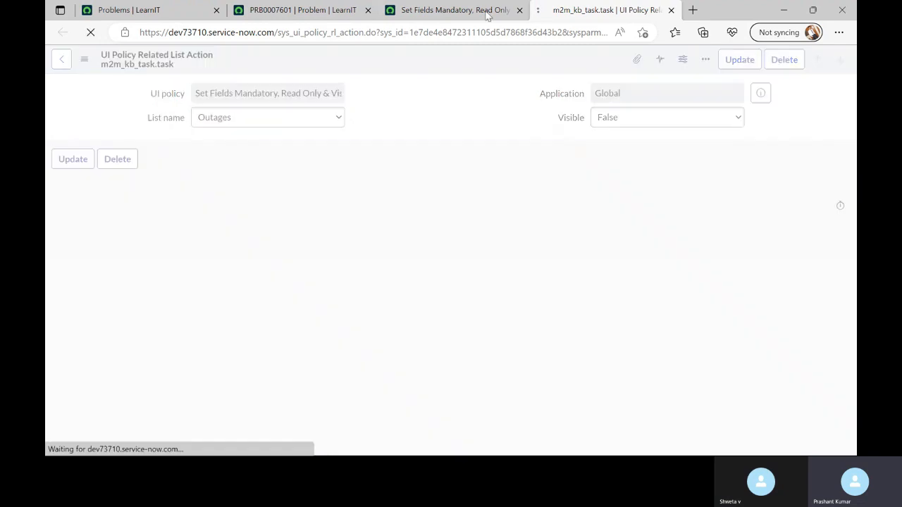
- Refresh the policy's related list actions and reopen the saved action to check its List name
{"action": "left_click", "coordinate": [451, 10]}
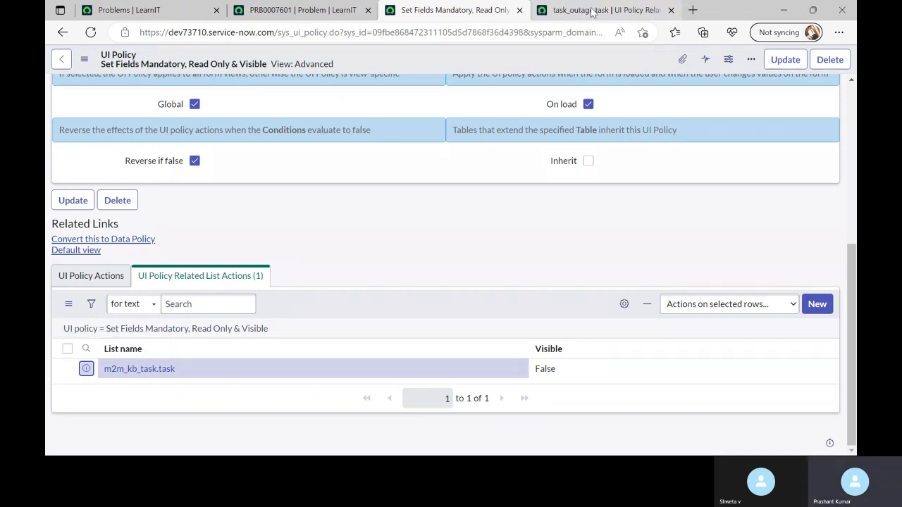
{"action": "middle_click", "coordinate": [592, 12]}
{"action": "right_click", "coordinate": [299, 310]}
{"action": "left_click", "coordinate": [316, 332]}
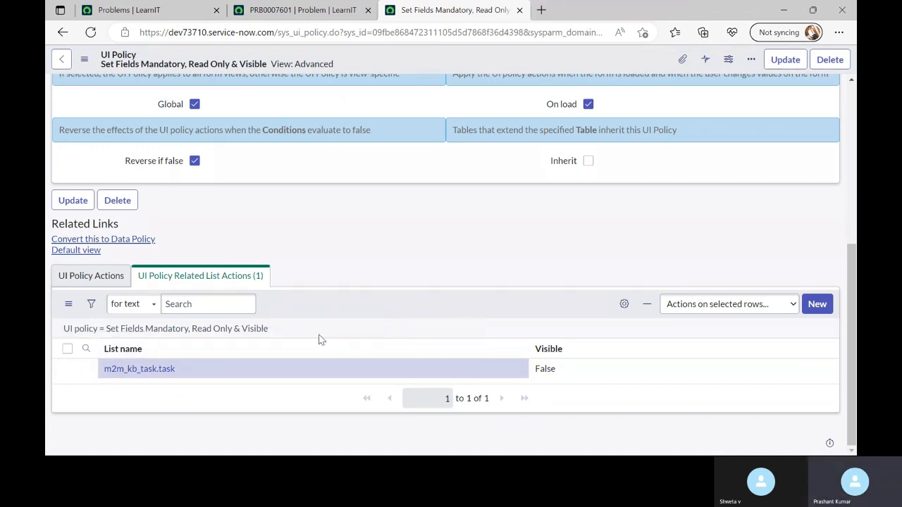
{"action": "right_click", "coordinate": [325, 305]}
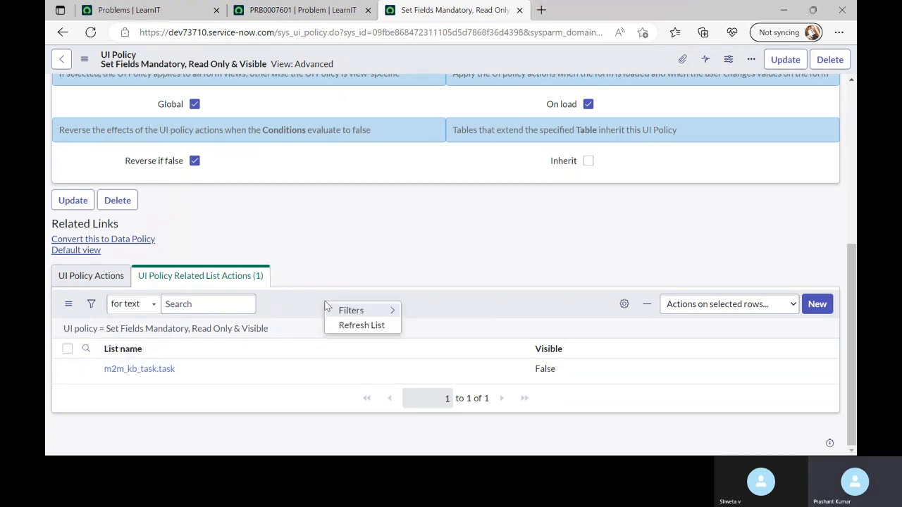
{"action": "left_click", "coordinate": [342, 325]}
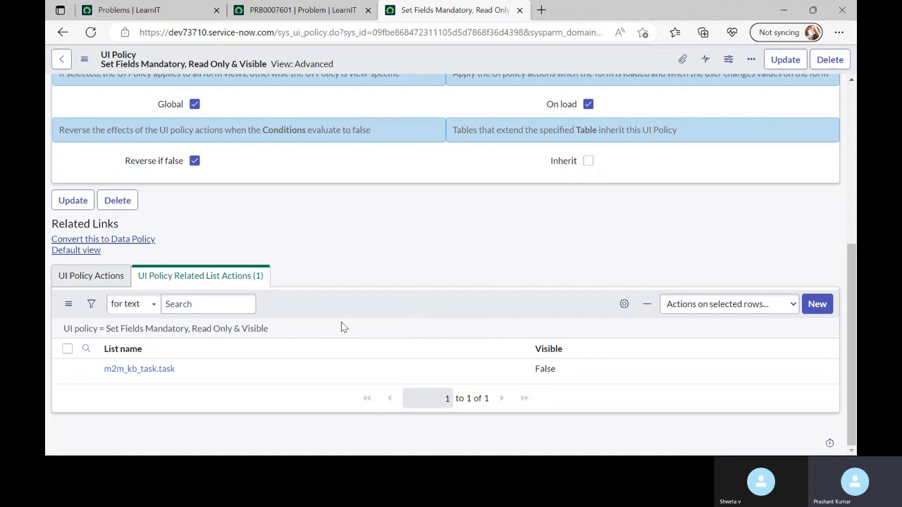
{"action": "middle_click", "coordinate": [116, 368]}
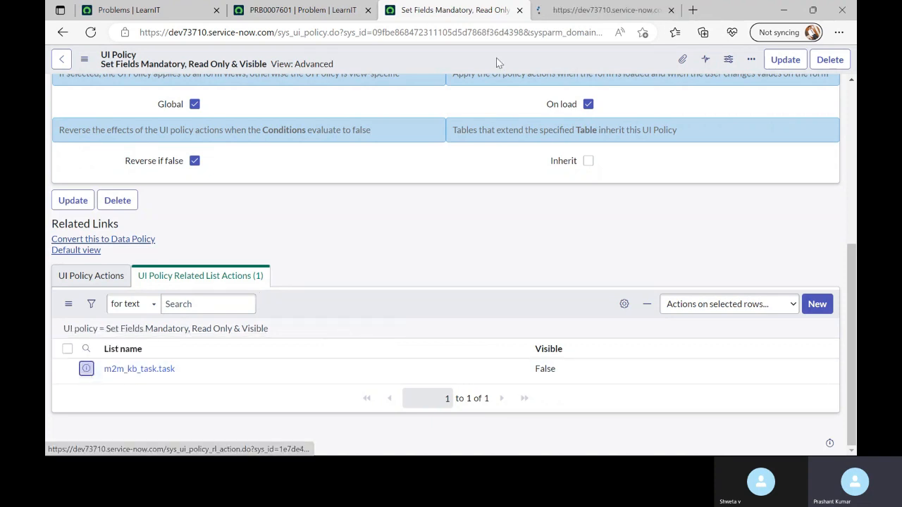
{"action": "left_click", "coordinate": [574, 11]}
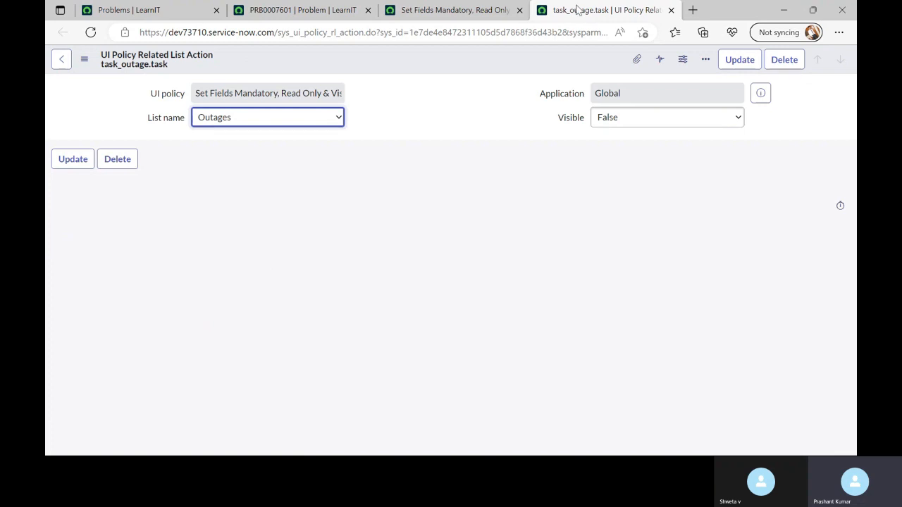
{"action": "middle_click", "coordinate": [576, 10]}
- Create a UI Policy Action for the Assignment group field with Mandatory set to True and submit it
{"action": "left_click", "coordinate": [95, 276]}
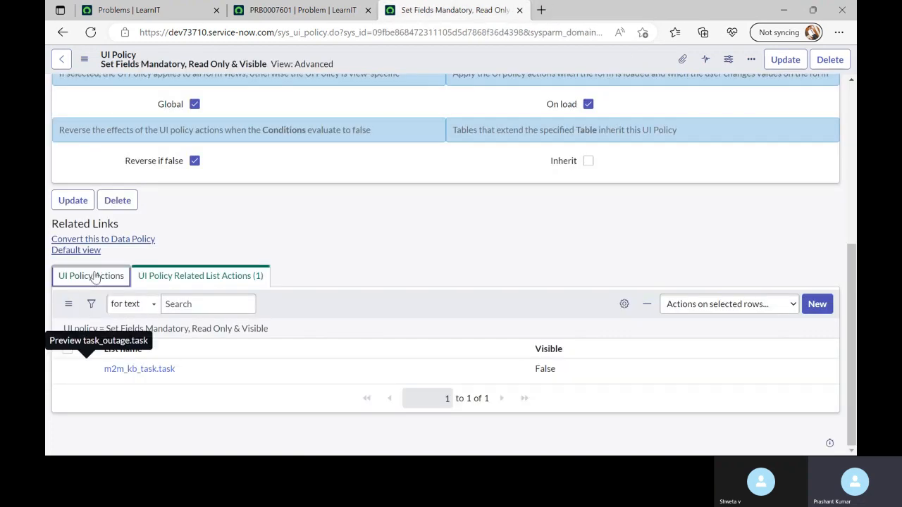
{"action": "left_click", "coordinate": [817, 304]}
{"action": "left_click", "coordinate": [299, 9]}
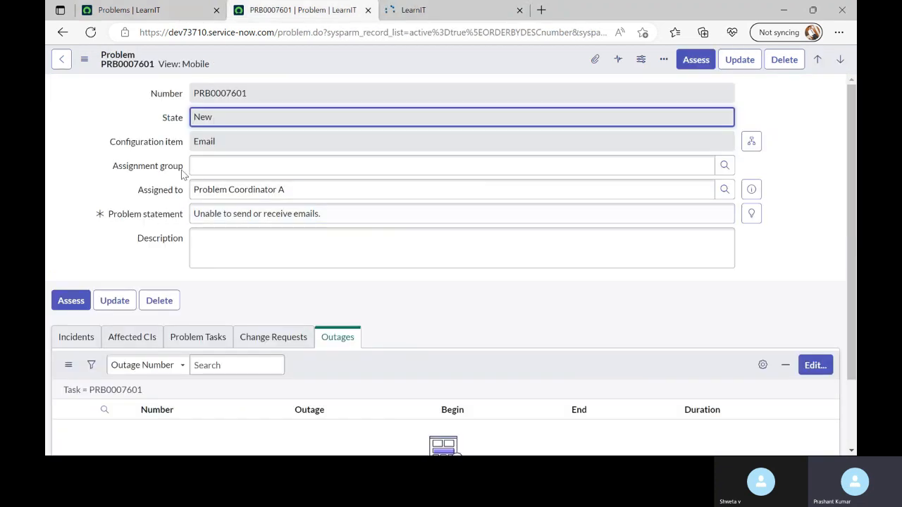
{"action": "left_click", "coordinate": [433, 13]}
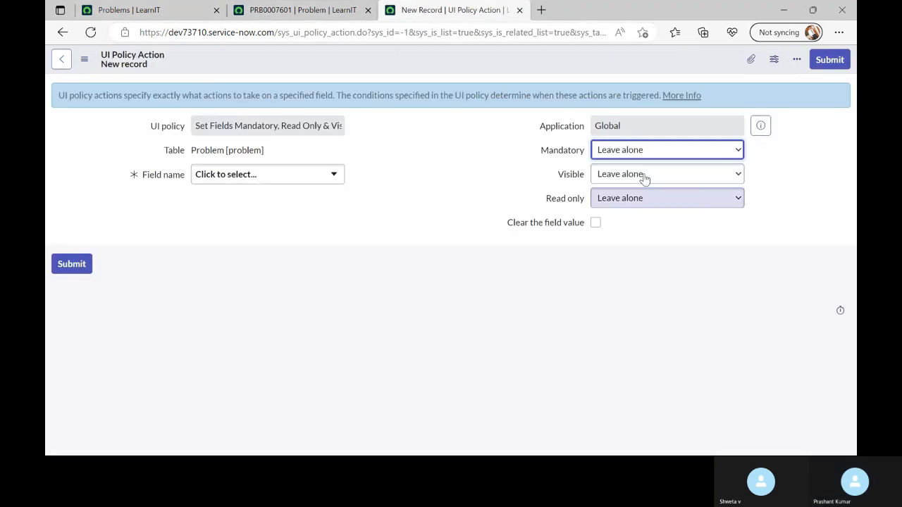
{"action": "left_click", "coordinate": [614, 153]}
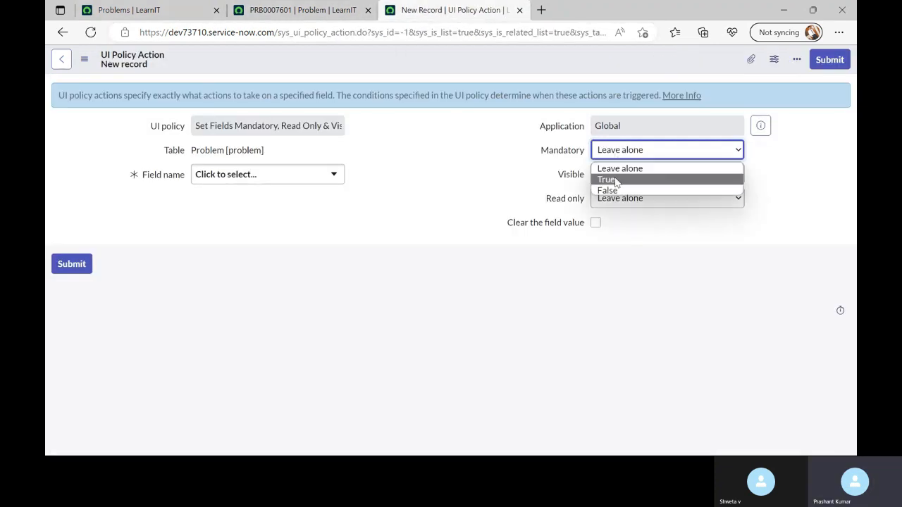
{"action": "left_click", "coordinate": [610, 179]}
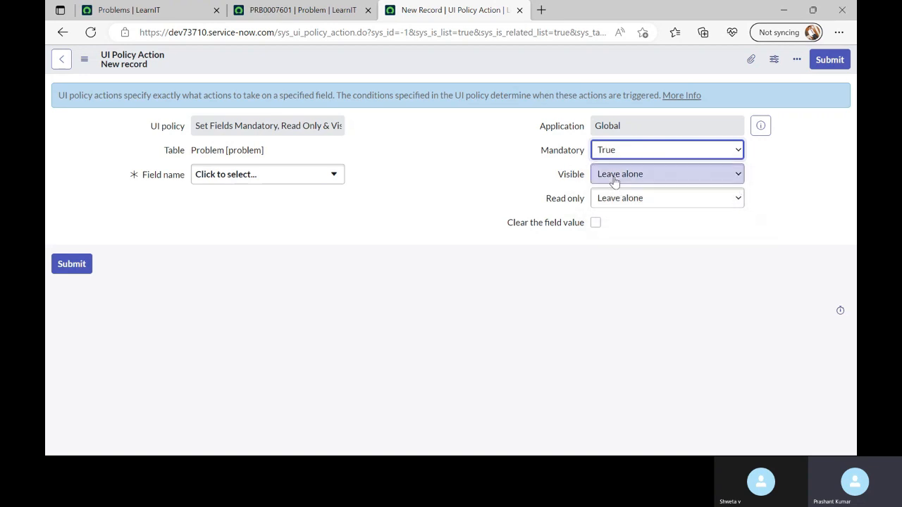
{"action": "left_click", "coordinate": [248, 176]}
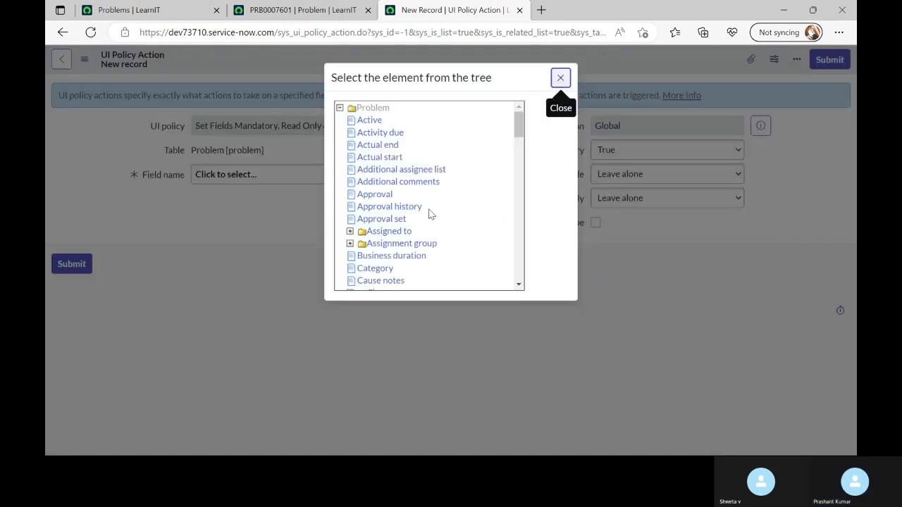
{"action": "left_click", "coordinate": [389, 247]}
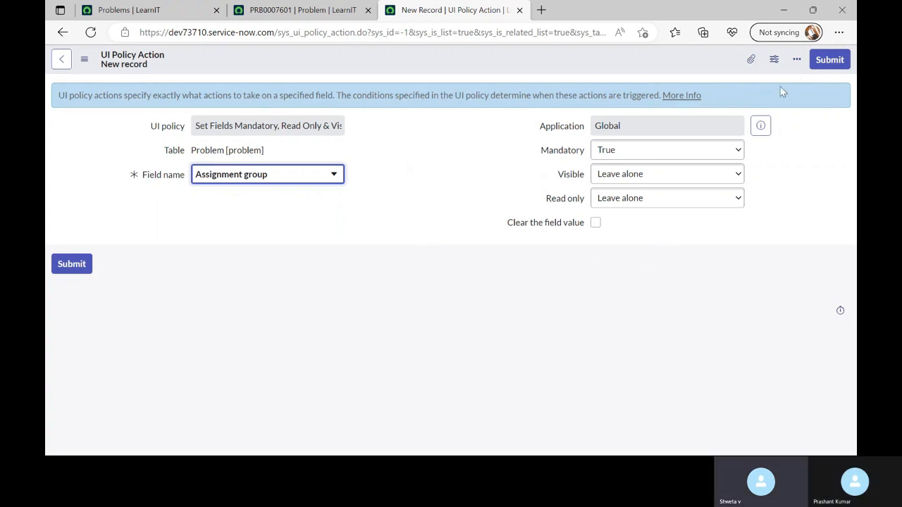
{"action": "left_click", "coordinate": [830, 61]}
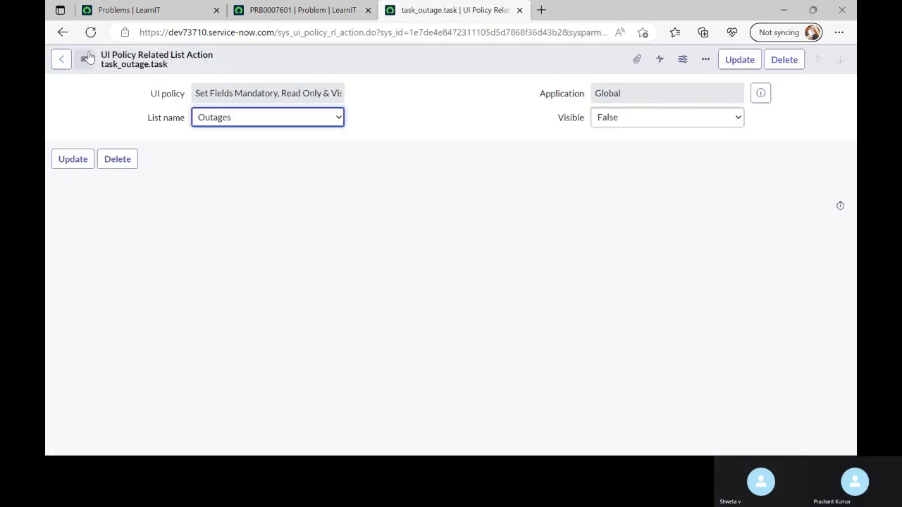
- Return to the Set Fields policy, turn off Global, set its View to Mobile, and save the record
{"action": "left_click", "coordinate": [62, 33]}
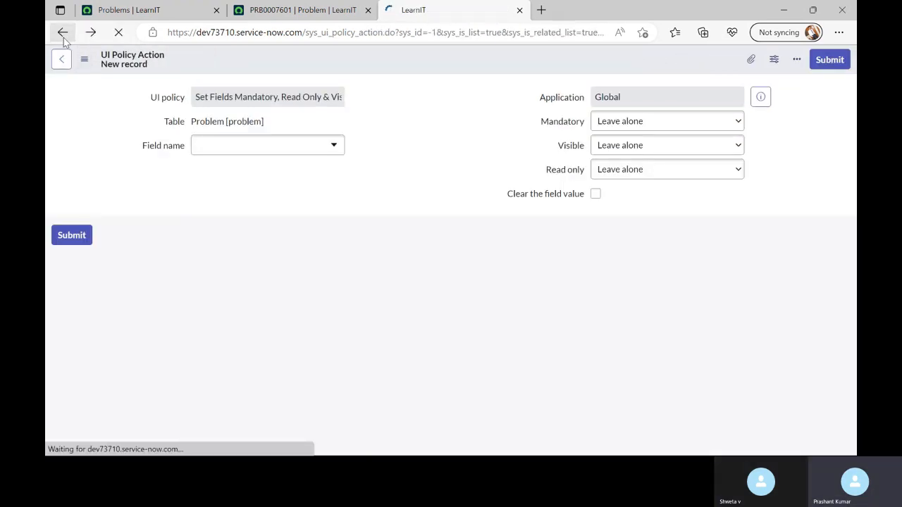
{"action": "left_click", "coordinate": [63, 33]}
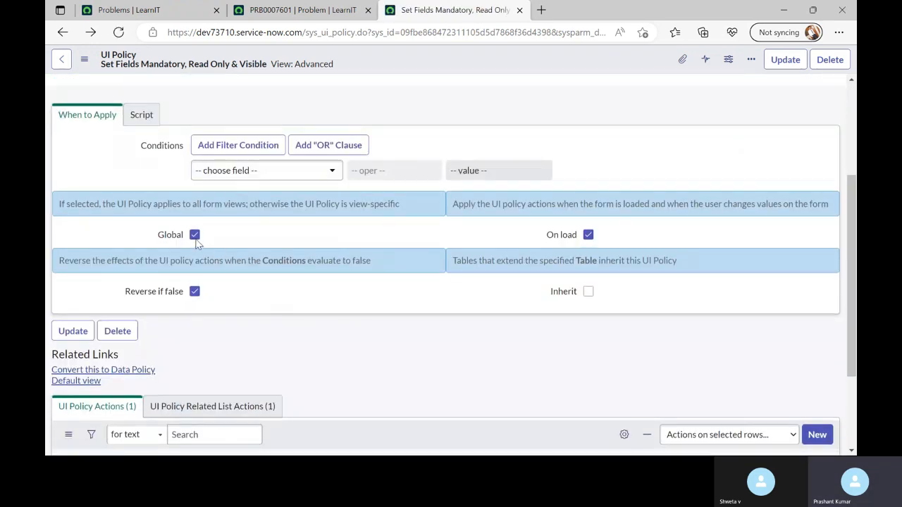
{"action": "left_click", "coordinate": [196, 236]}
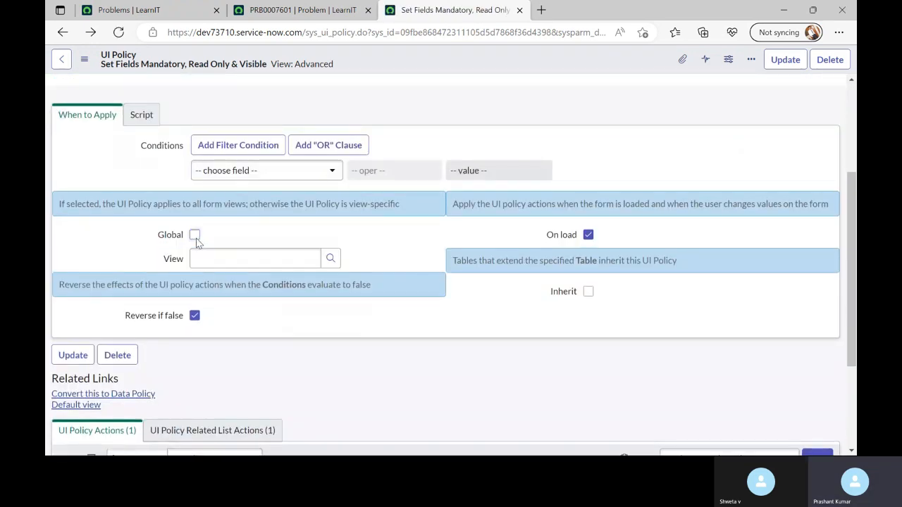
{"action": "left_click", "coordinate": [254, 258]}
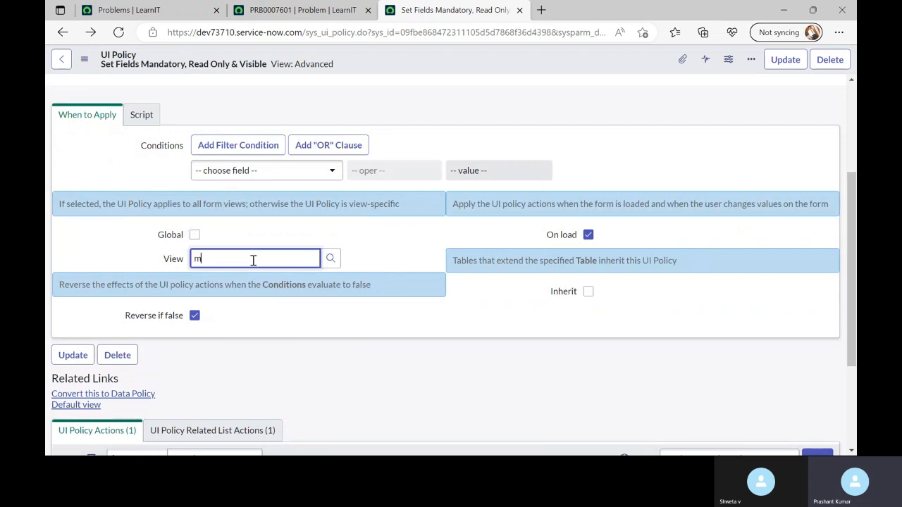
{"action": "type", "text": "m"}
{"action": "left_click", "coordinate": [226, 305]}
{"action": "left_click", "coordinate": [240, 12]}
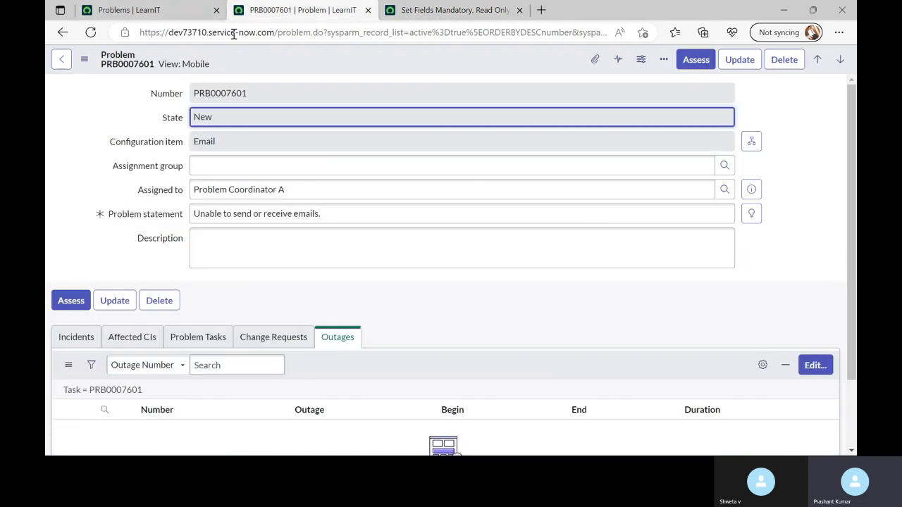
{"action": "left_click", "coordinate": [435, 11]}
{"action": "right_click", "coordinate": [382, 62]}
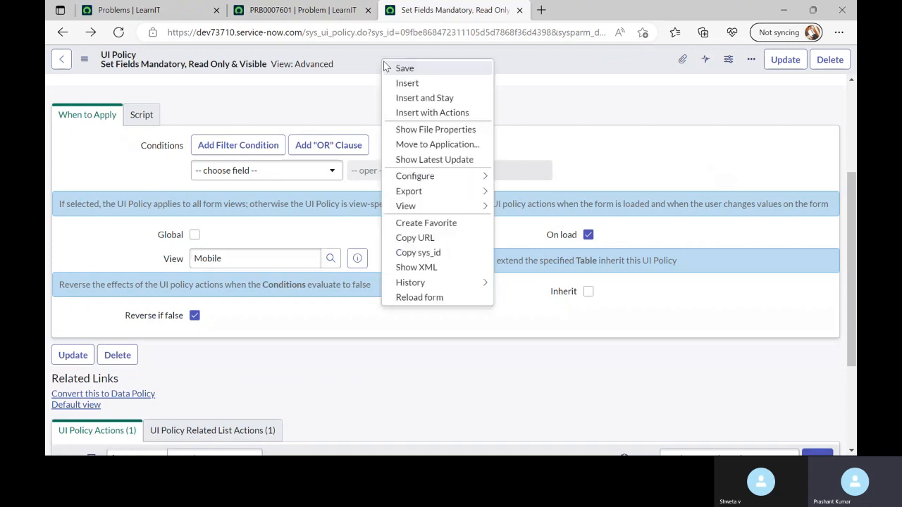
{"action": "left_click", "coordinate": [403, 68]}
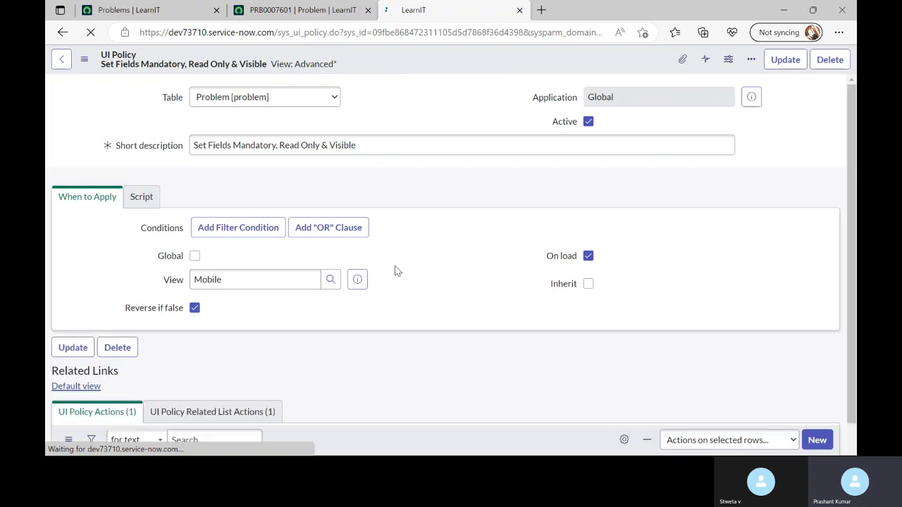
- Review the policy's field and related list actions, and check their effect on problem PRB0007601 in the Mobile view
{"action": "scroll", "coordinate": [400, 293], "scroll_direction": "down", "scroll_amount": 4}
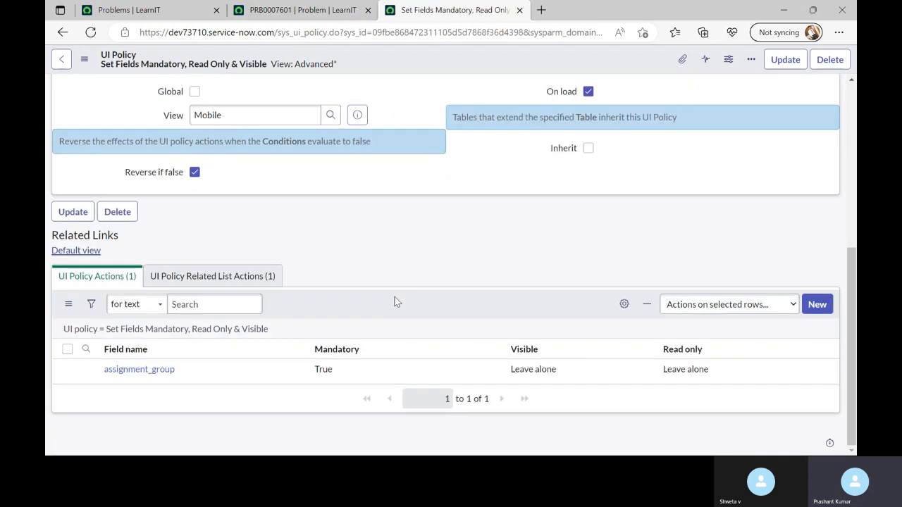
{"action": "left_click", "coordinate": [228, 283]}
{"action": "left_click", "coordinate": [114, 278]}
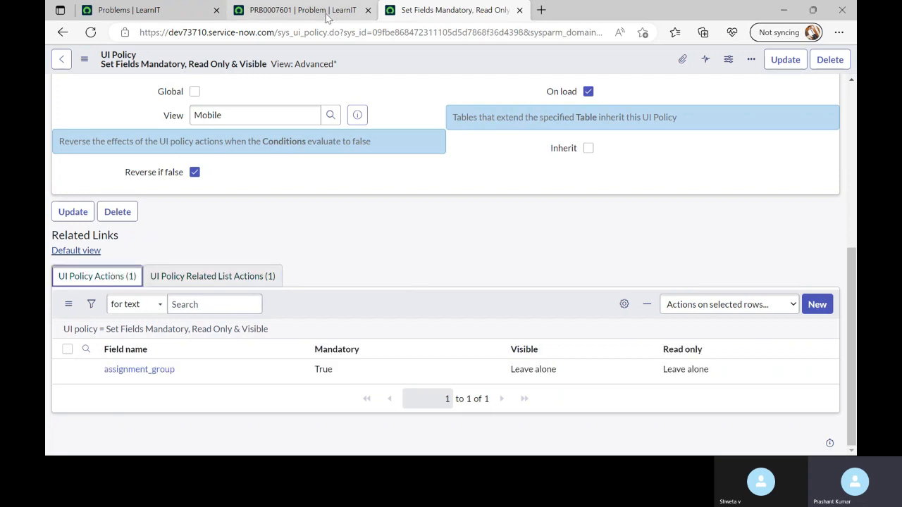
{"action": "left_click", "coordinate": [296, 9]}
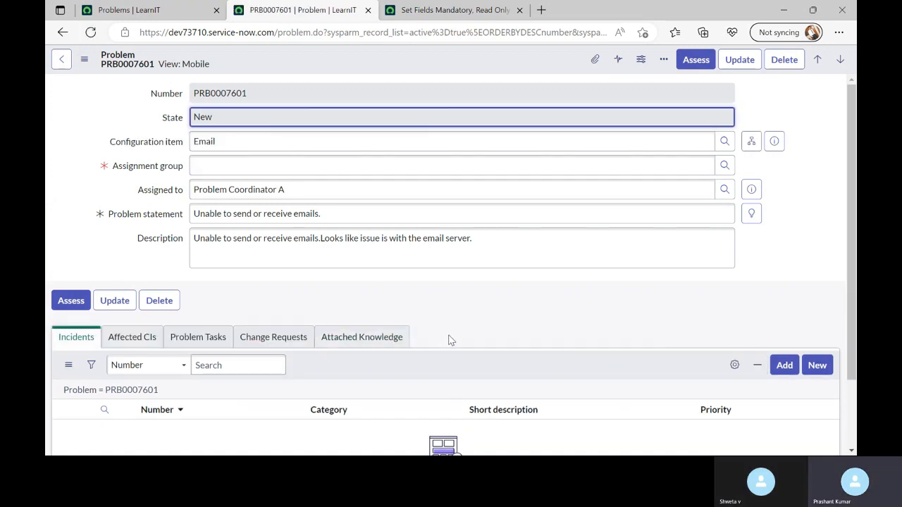
- Try to switch the problem form to the Default view with Assignment group empty, and reload the form
{"action": "left_click", "coordinate": [89, 62]}
{"action": "mouse_move", "coordinate": [127, 208]}
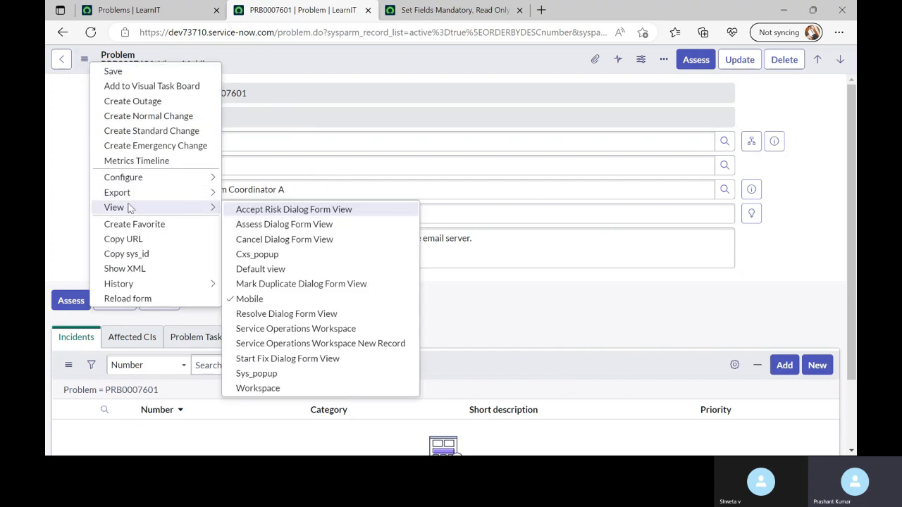
{"action": "left_click", "coordinate": [260, 272]}
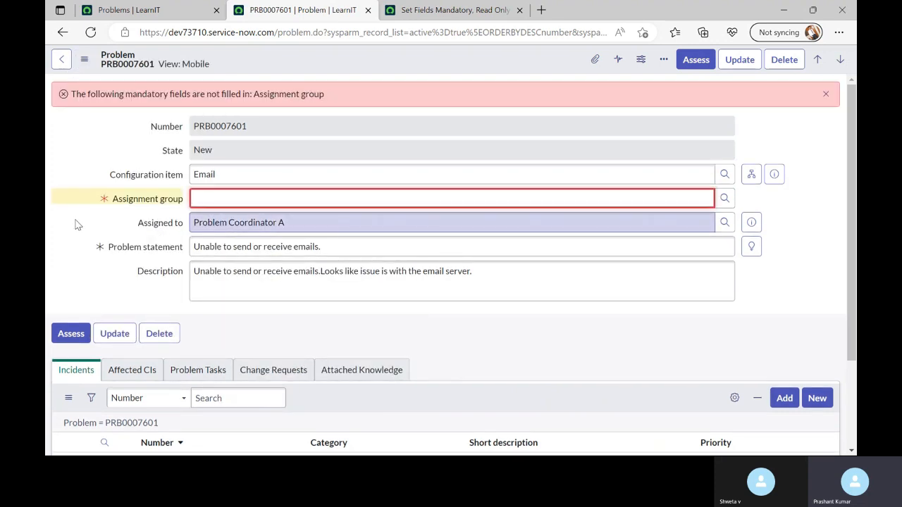
{"action": "right_click", "coordinate": [363, 54]}
{"action": "left_click", "coordinate": [391, 286]}
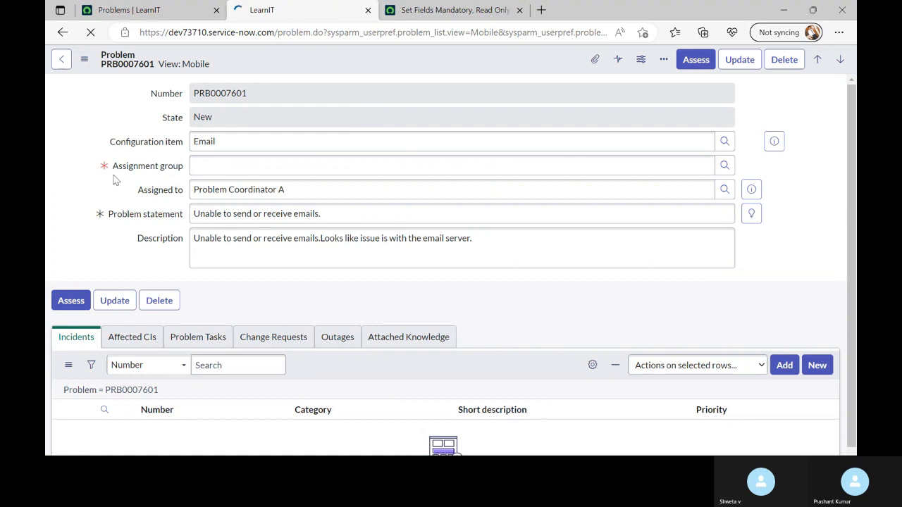
- Set the problem's Assignment group to App Engine Admins and save the record
{"action": "left_click", "coordinate": [250, 169]}
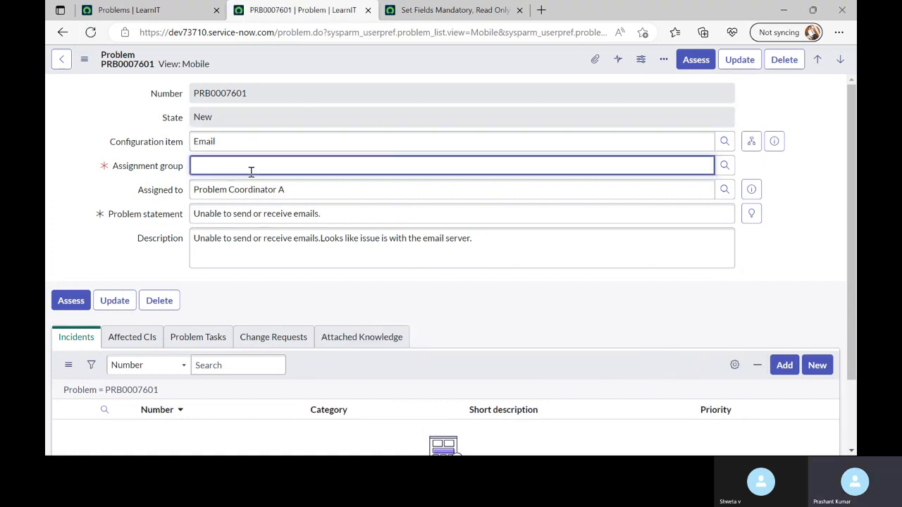
{"action": "left_click", "coordinate": [724, 164]}
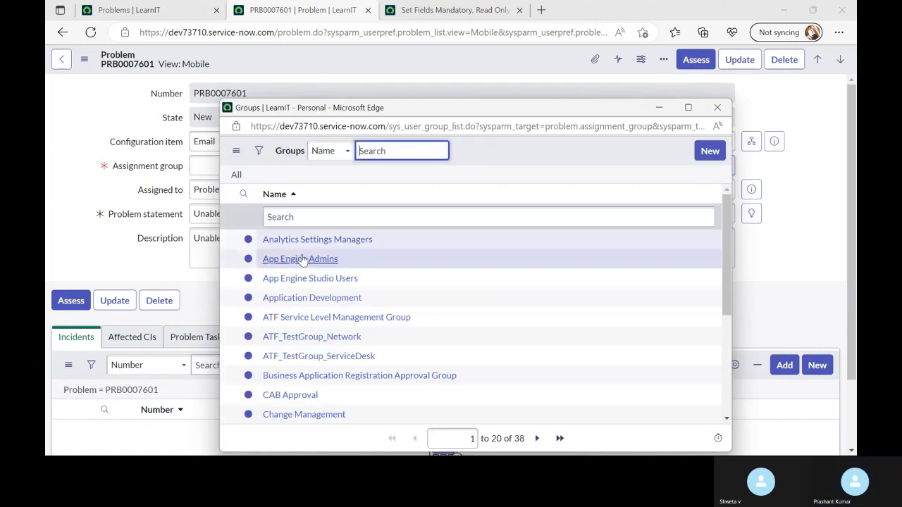
{"action": "left_click", "coordinate": [315, 260]}
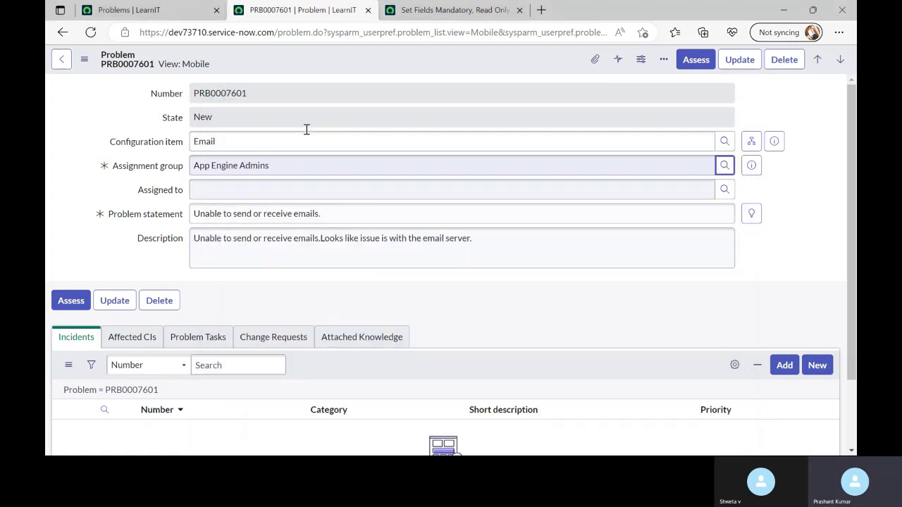
{"action": "right_click", "coordinate": [312, 61]}
{"action": "left_click", "coordinate": [335, 68]}
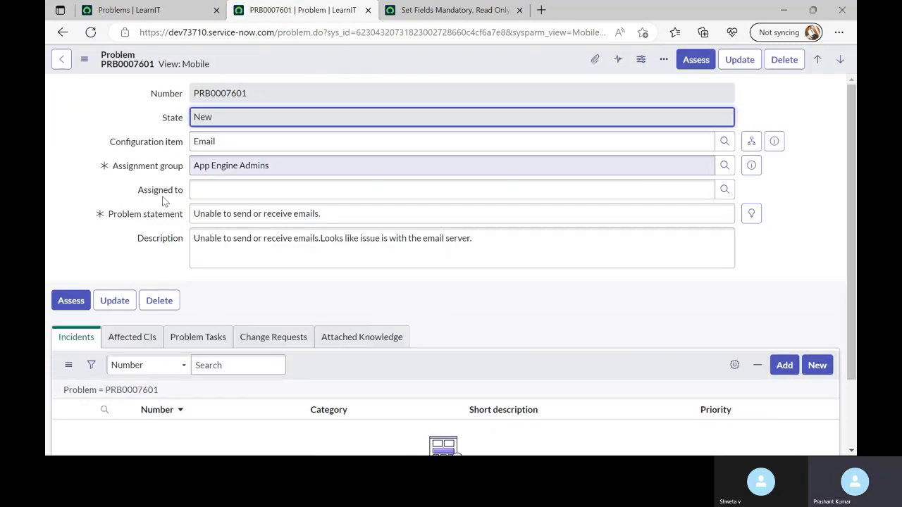
- Switch the problem to the Default view and examine the Assignment group field and the related lists
{"action": "right_click", "coordinate": [101, 65]}
{"action": "mouse_move", "coordinate": [143, 205]}
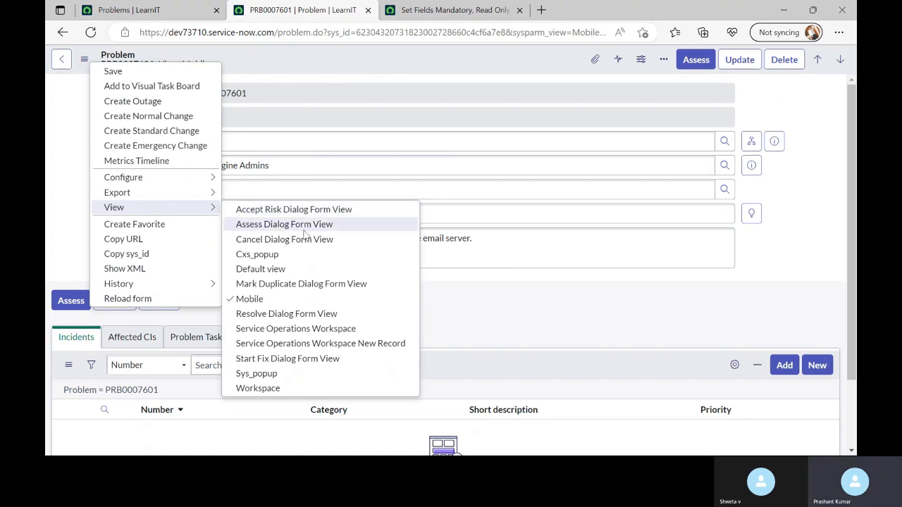
{"action": "left_click", "coordinate": [276, 274]}
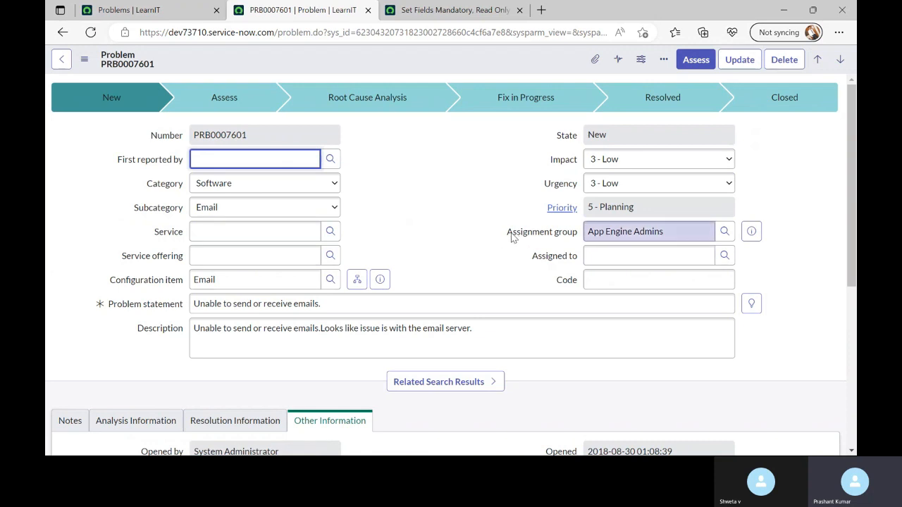
{"action": "scroll", "coordinate": [500, 243], "scroll_direction": "down", "scroll_amount": 1}
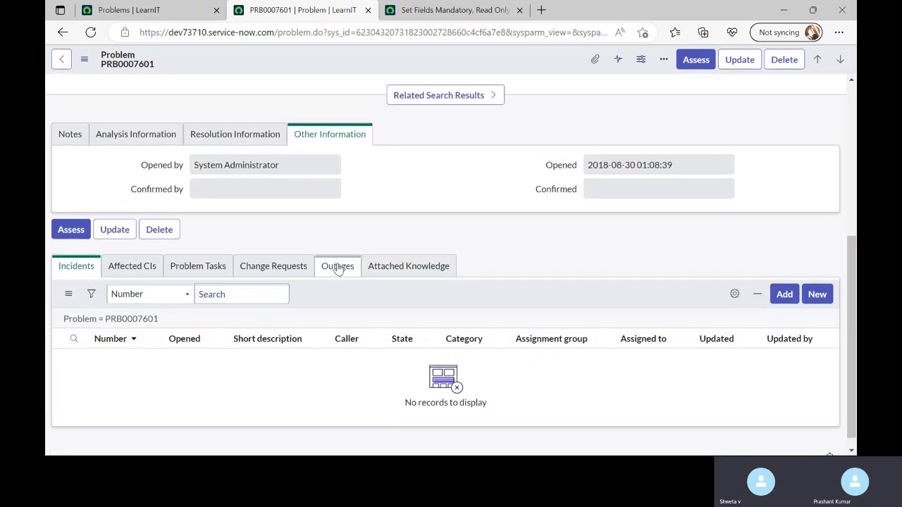
{"action": "scroll", "coordinate": [345, 307], "scroll_direction": "up", "scroll_amount": 2}
{"action": "scroll", "coordinate": [348, 308], "scroll_direction": "up", "scroll_amount": 2}
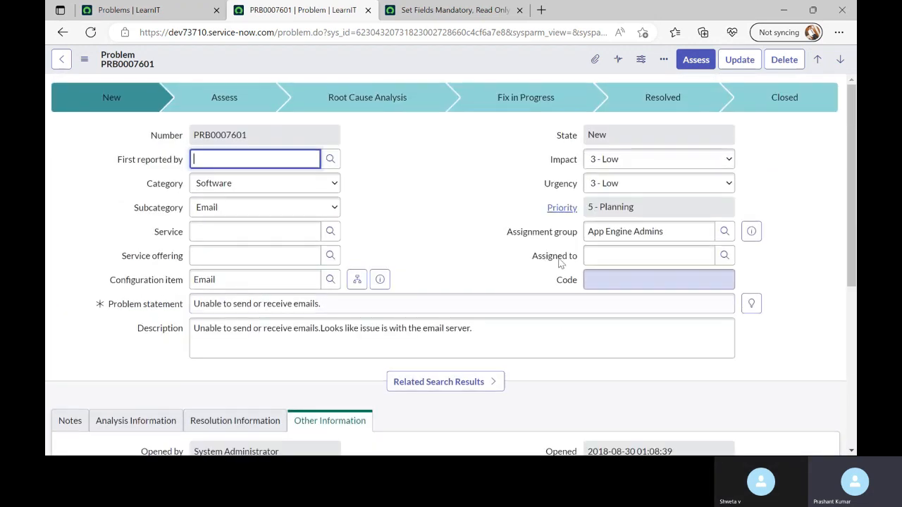
- Switch the problem to the Mobile view and check the Assignment group's mandatory mark and the related lists
{"action": "left_click", "coordinate": [84, 59]}
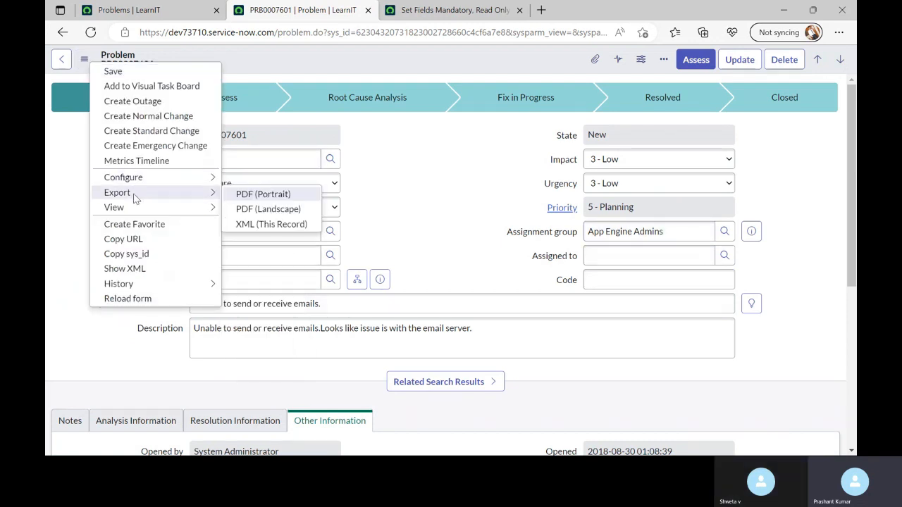
{"action": "mouse_move", "coordinate": [141, 207]}
{"action": "left_click", "coordinate": [251, 298]}
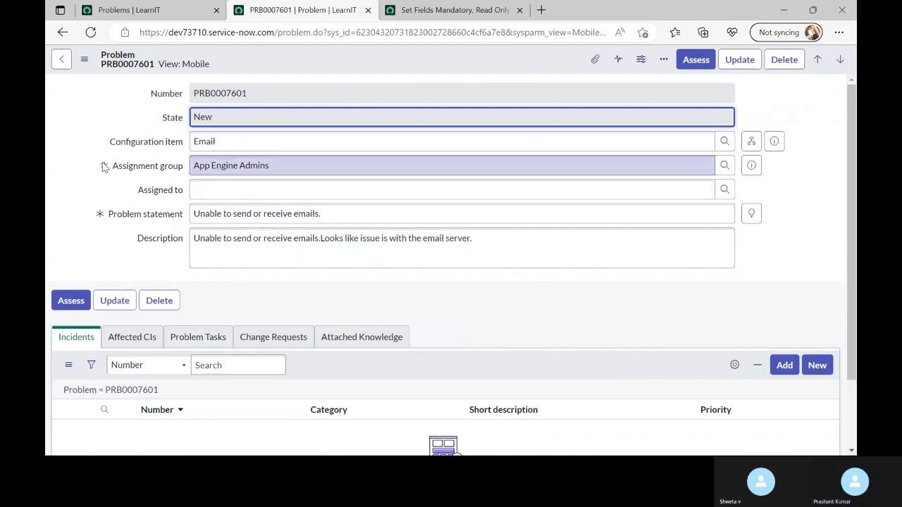
{"action": "mouse_move", "coordinate": [105, 169]}
{"action": "scroll", "coordinate": [107, 174], "scroll_direction": "down", "scroll_amount": 1}
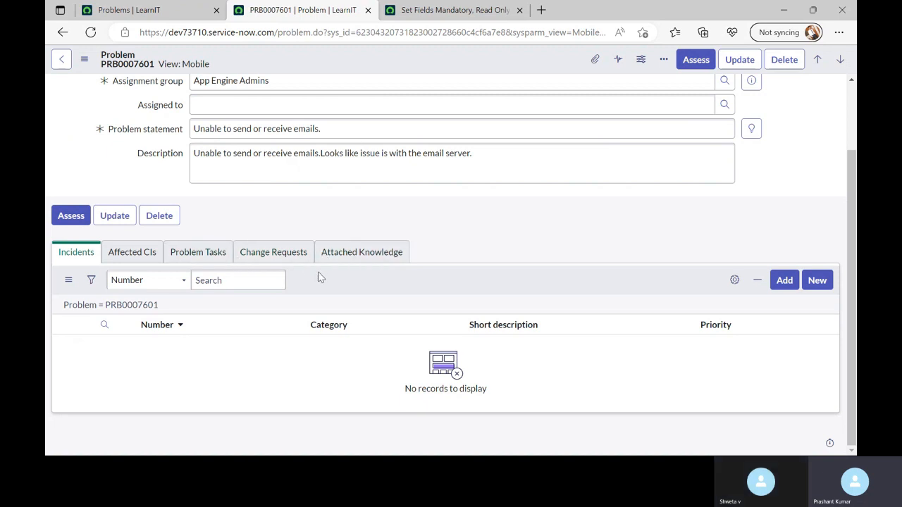
{"action": "scroll", "coordinate": [373, 272], "scroll_direction": "up", "scroll_amount": 1}
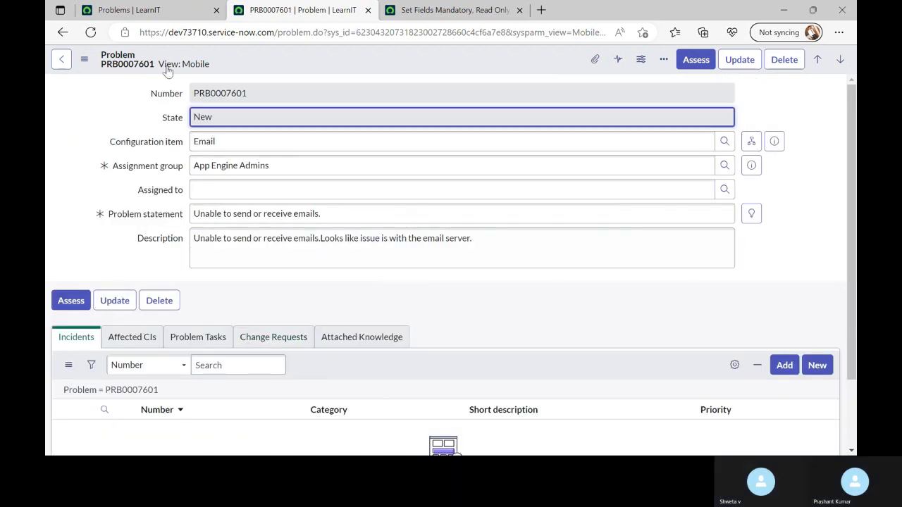
- Return the problem form from the Mobile view to the Default view
{"action": "left_click", "coordinate": [85, 61]}
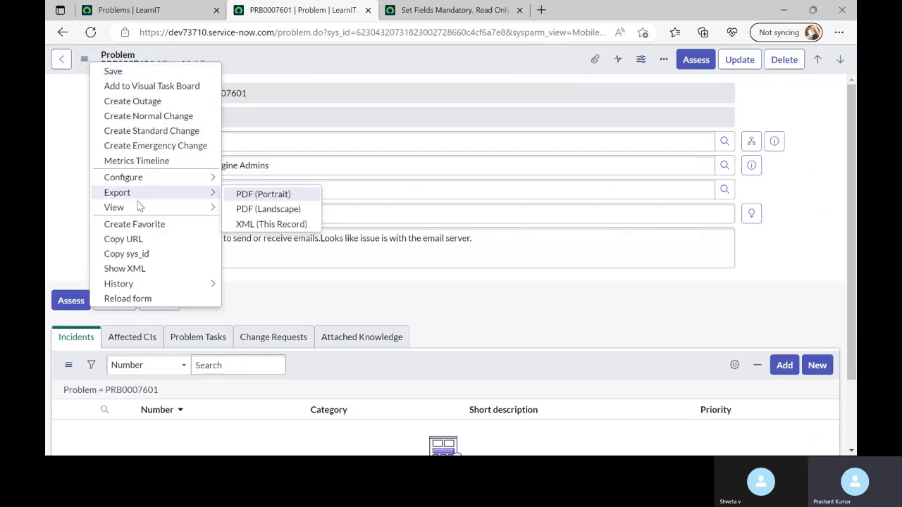
{"action": "mouse_move", "coordinate": [141, 208]}
{"action": "left_click", "coordinate": [288, 271]}
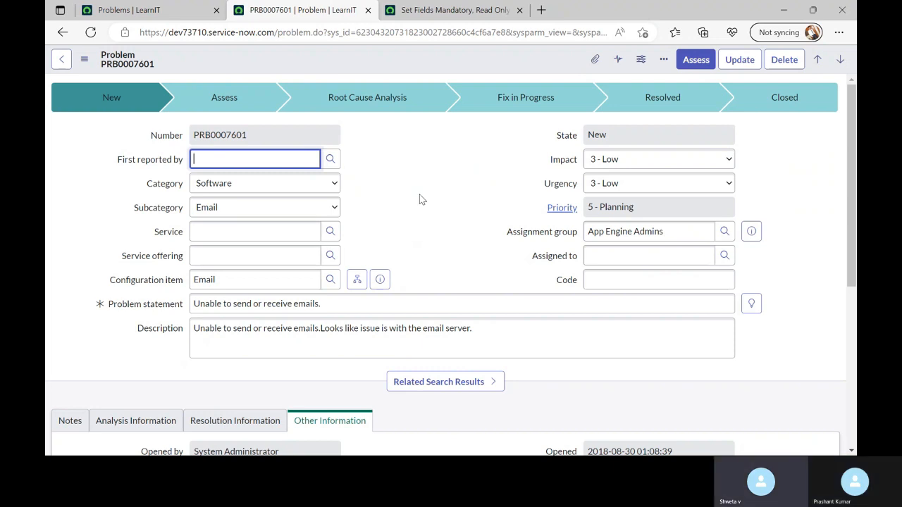
- Review the When to Apply and Script settings of the Set Fields Mandatory, Read Only & Visible policy and close its browser tab
{"action": "left_click", "coordinate": [462, 11]}
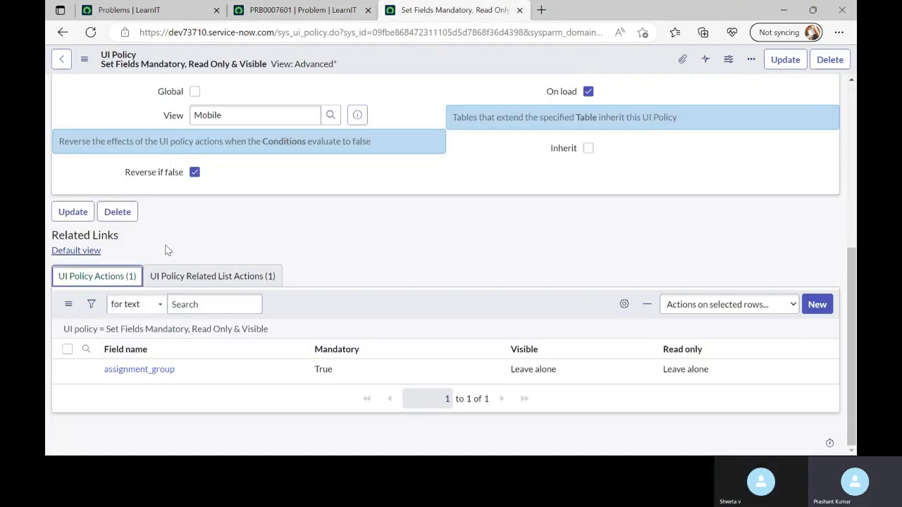
{"action": "scroll", "coordinate": [167, 251], "scroll_direction": "up", "scroll_amount": 5}
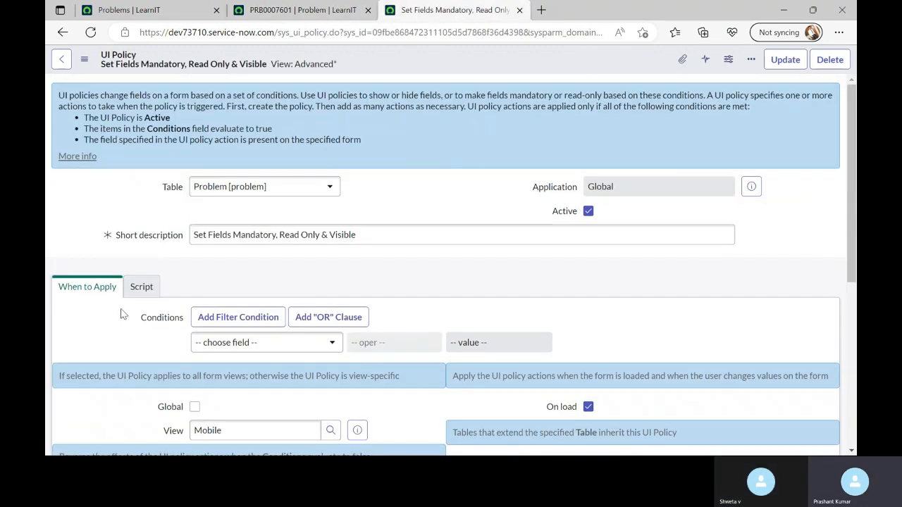
{"action": "left_click", "coordinate": [141, 286]}
{"action": "left_click", "coordinate": [86, 287]}
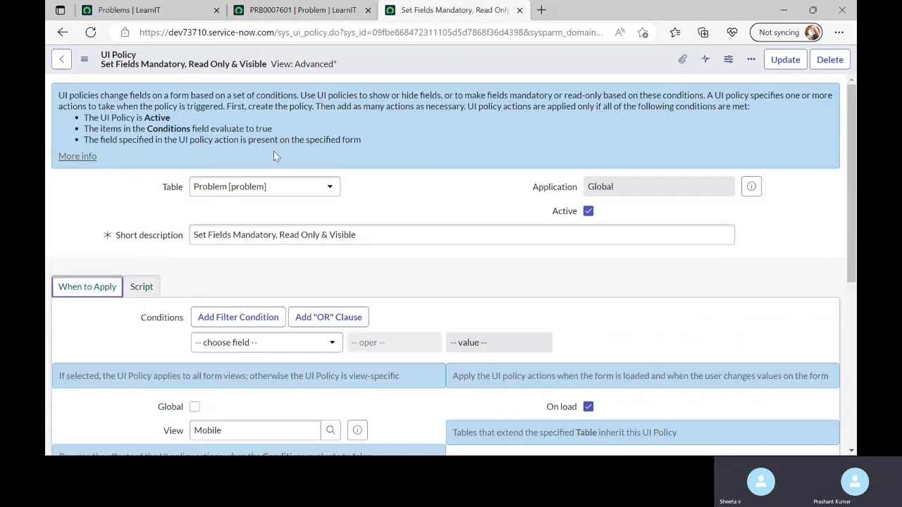
{"action": "middle_click", "coordinate": [414, 14]}
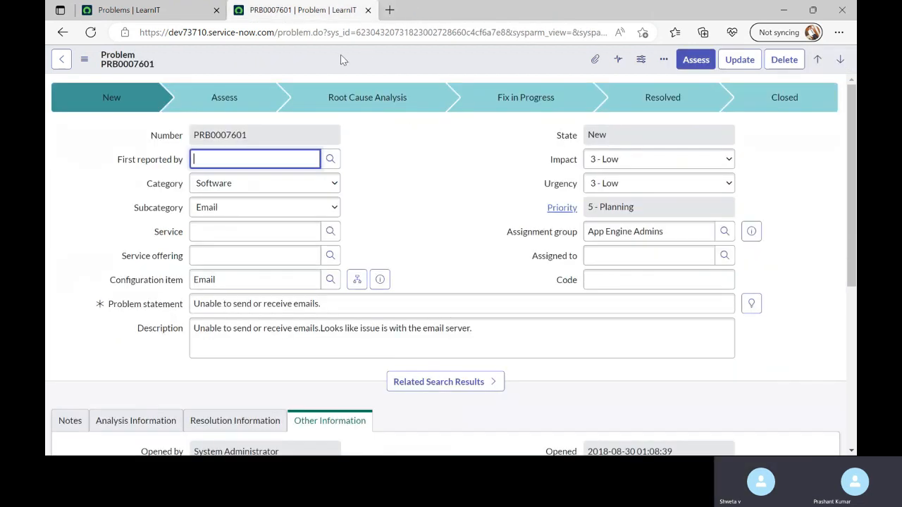
- Duplicate the problem's browser tab, open the Problem table's data policies there and start a new data policy record
{"action": "right_click", "coordinate": [312, 10]}
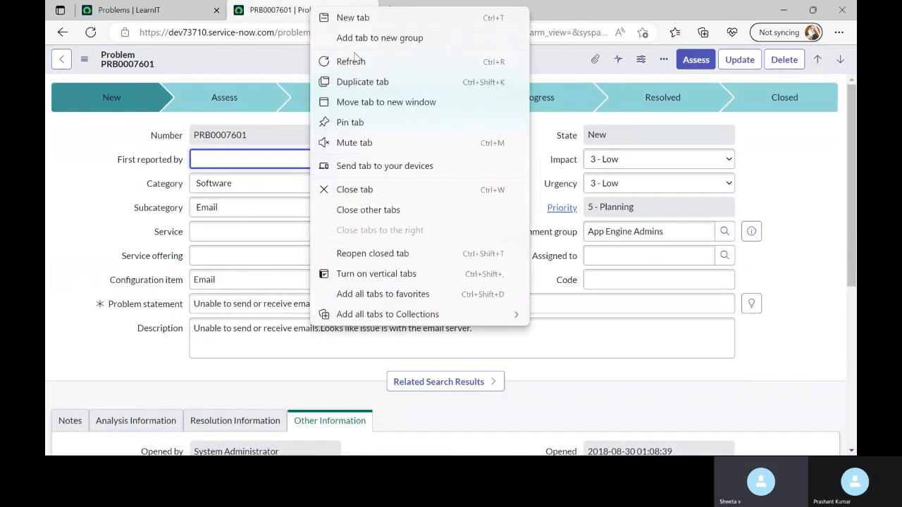
{"action": "left_click", "coordinate": [359, 81]}
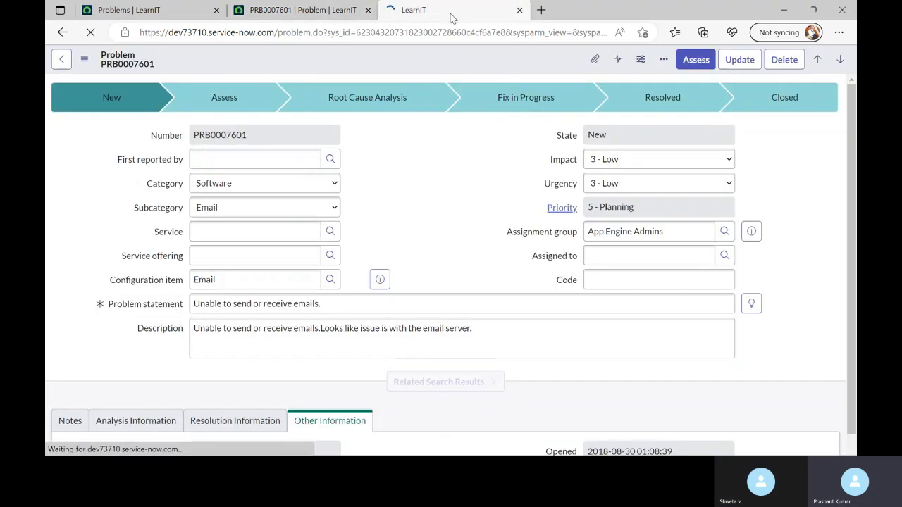
{"action": "right_click", "coordinate": [386, 67]}
{"action": "mouse_move", "coordinate": [455, 187]}
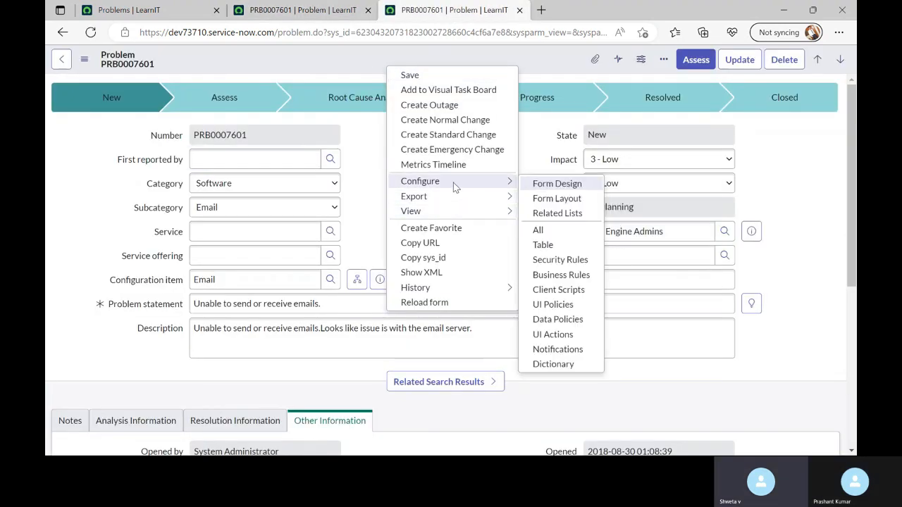
{"action": "left_click", "coordinate": [538, 318]}
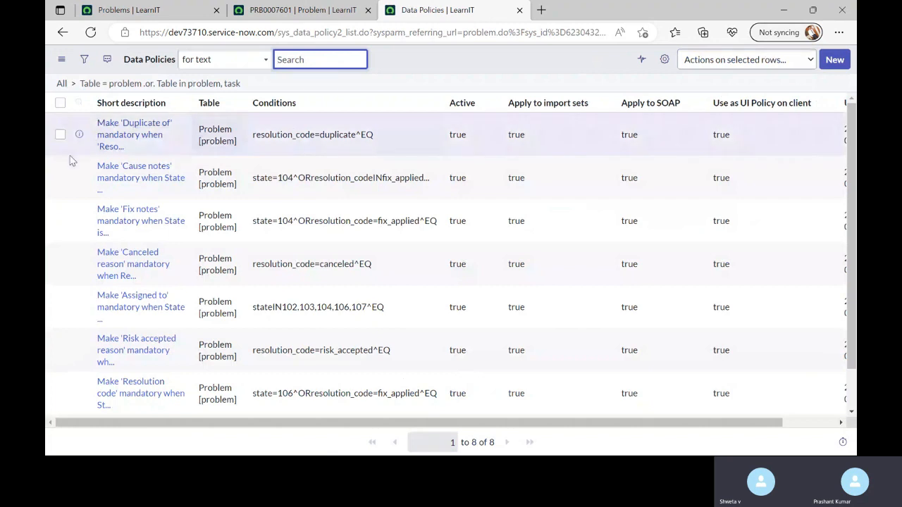
{"action": "left_click", "coordinate": [834, 59]}
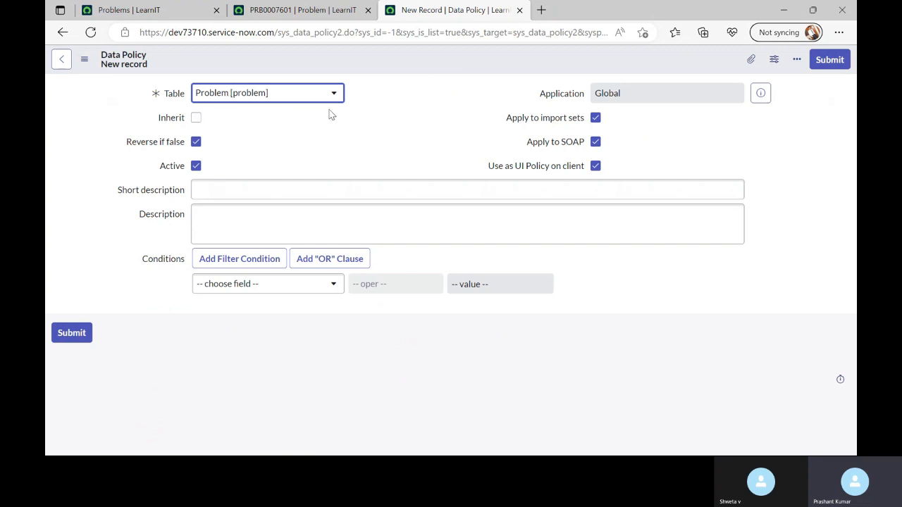
- Search the web for "data policy in servicenow" in a new browser tab and open the ServiceNow product documentation page on data policy
{"action": "left_click", "coordinate": [541, 11]}
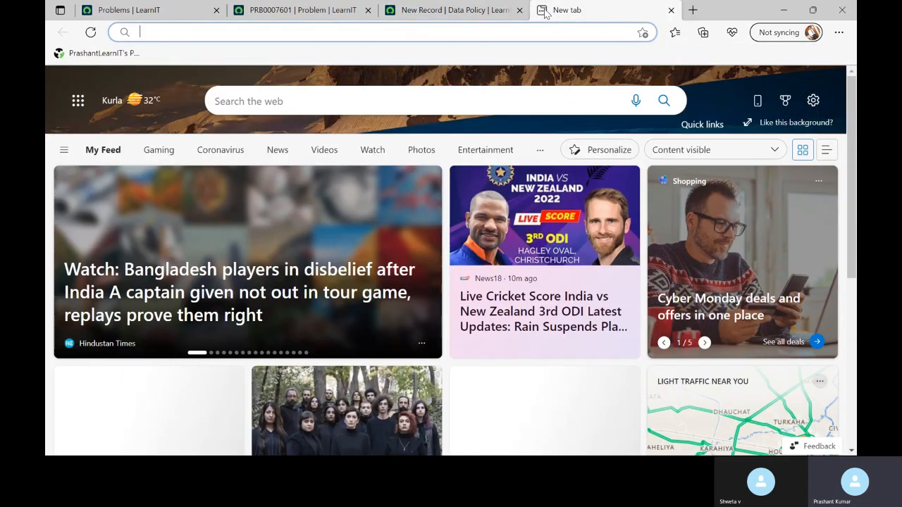
{"action": "type", "text": "data p"}
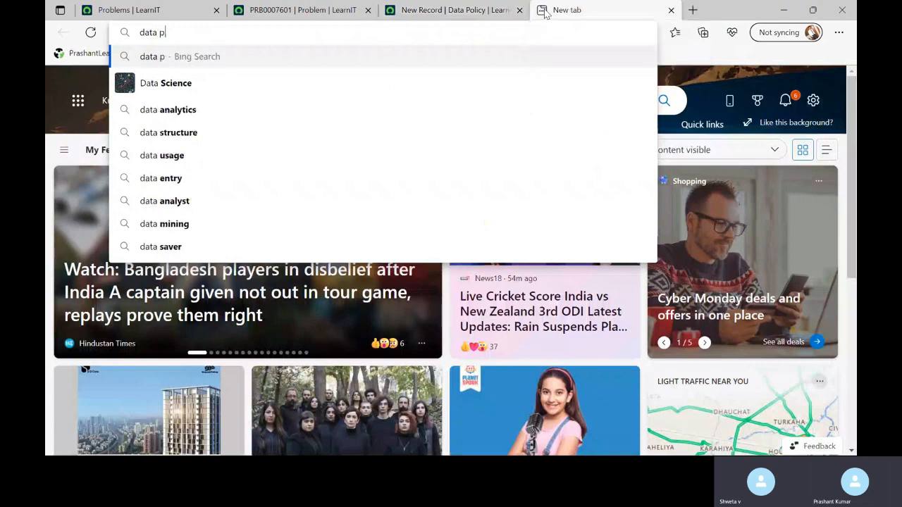
{"action": "type", "text": "olicy"}
{"action": "key", "text": "Right"}
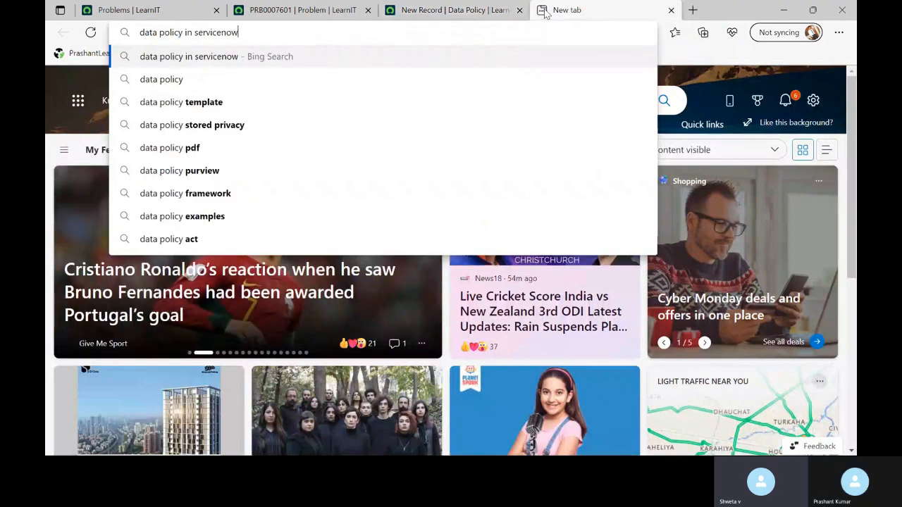
{"action": "key", "text": "Return"}
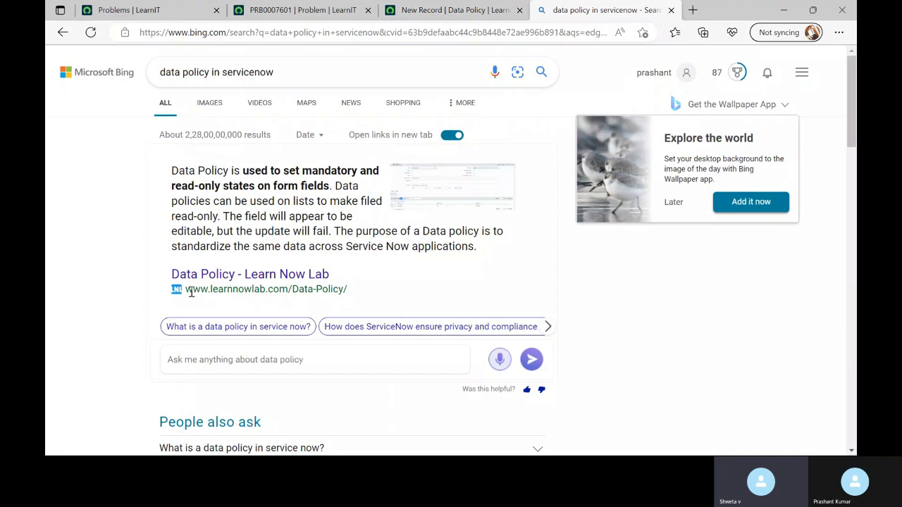
{"action": "scroll", "coordinate": [191, 292], "scroll_direction": "down", "scroll_amount": 10}
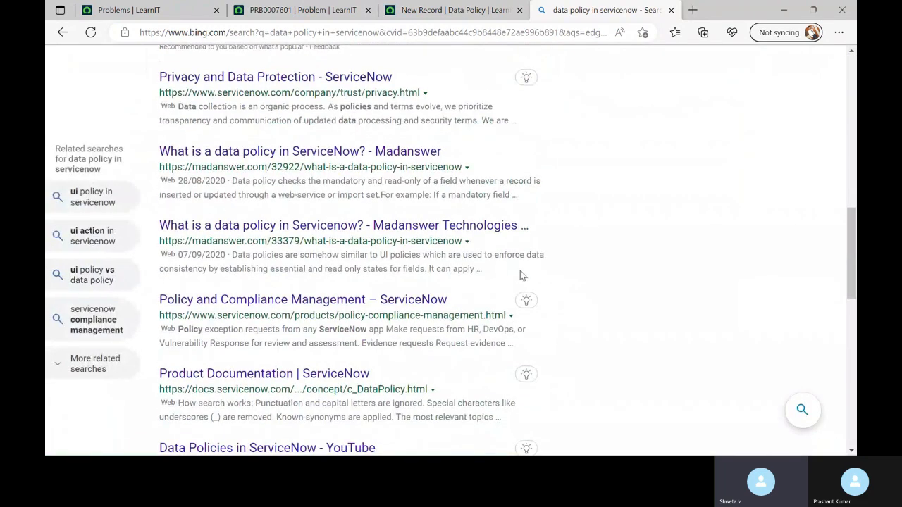
{"action": "left_click", "coordinate": [305, 373]}
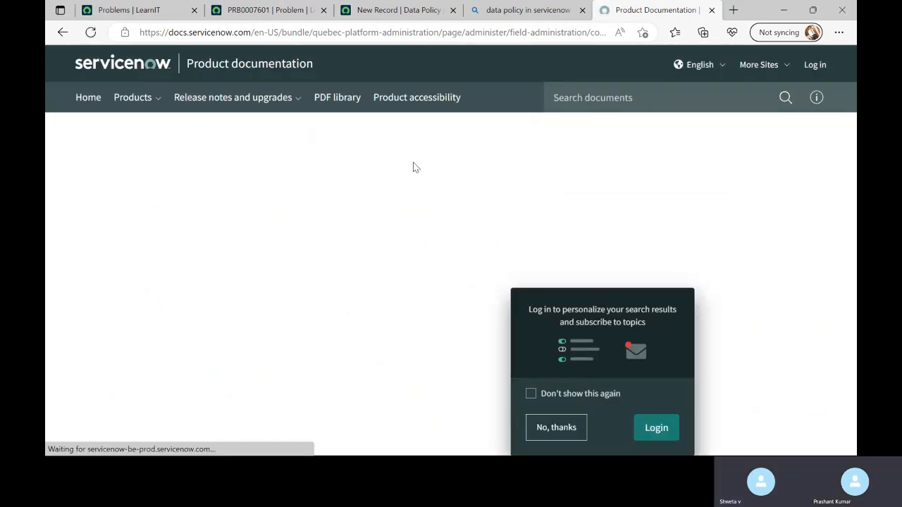
{"action": "left_click", "coordinate": [554, 426]}
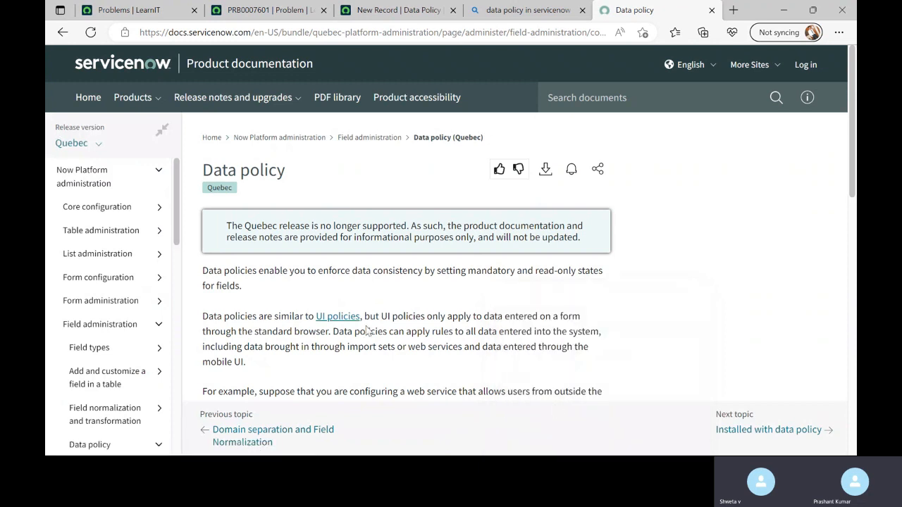
- Switch the data policy documentation to the Tokyo release and read how data policies set field states
{"action": "left_click", "coordinate": [72, 143]}
{"action": "left_click", "coordinate": [89, 173]}
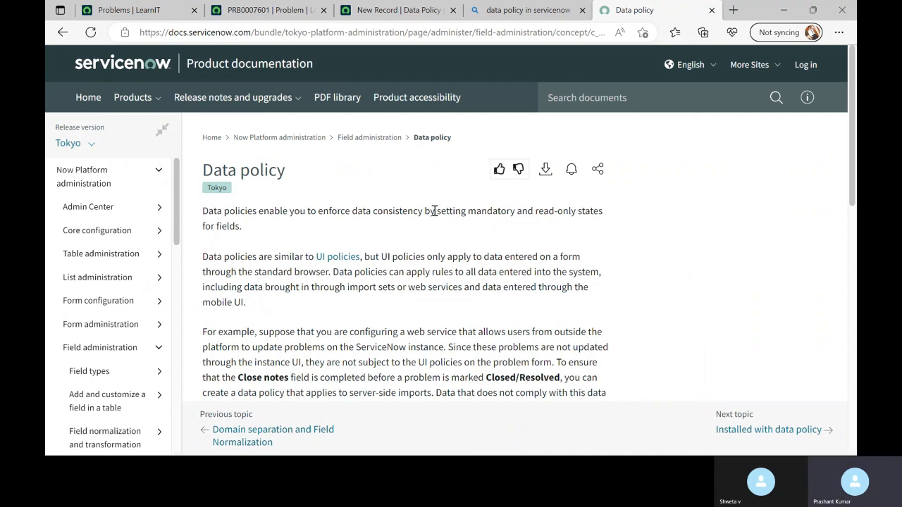
{"action": "double_click", "coordinate": [478, 212]}
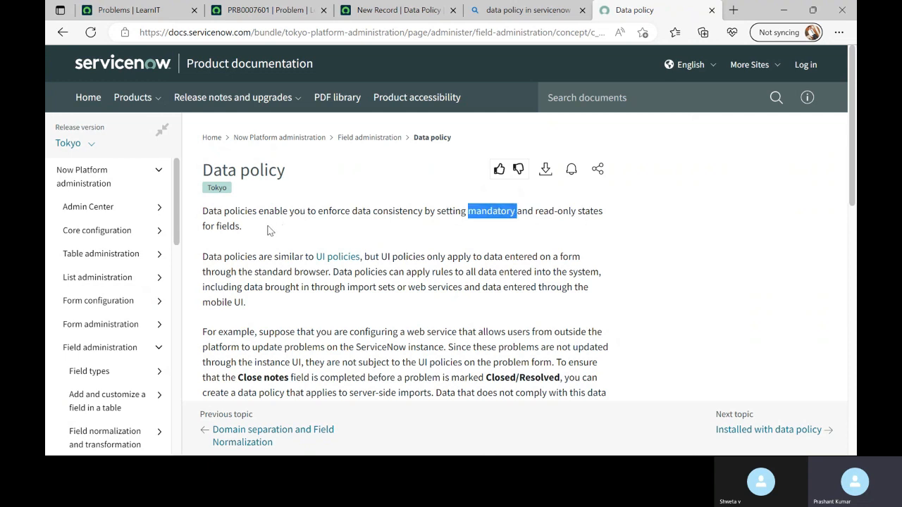
{"action": "left_click", "coordinate": [292, 237]}
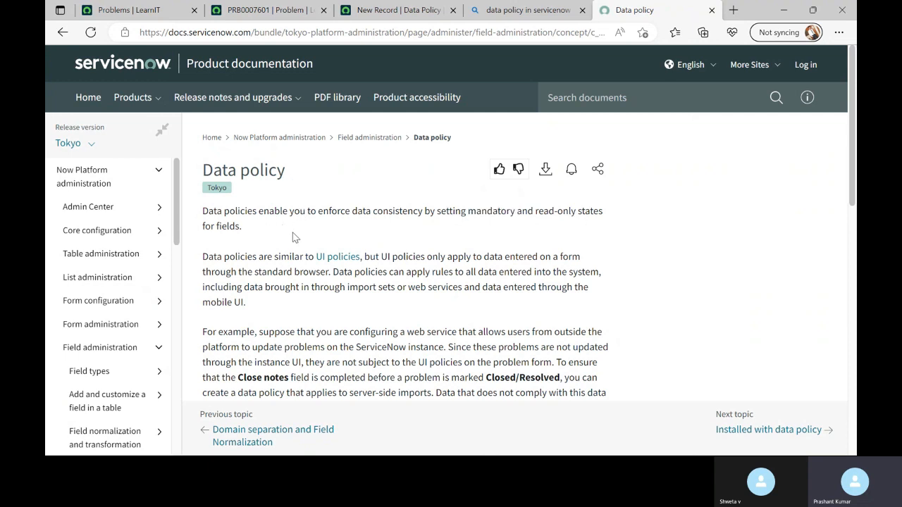
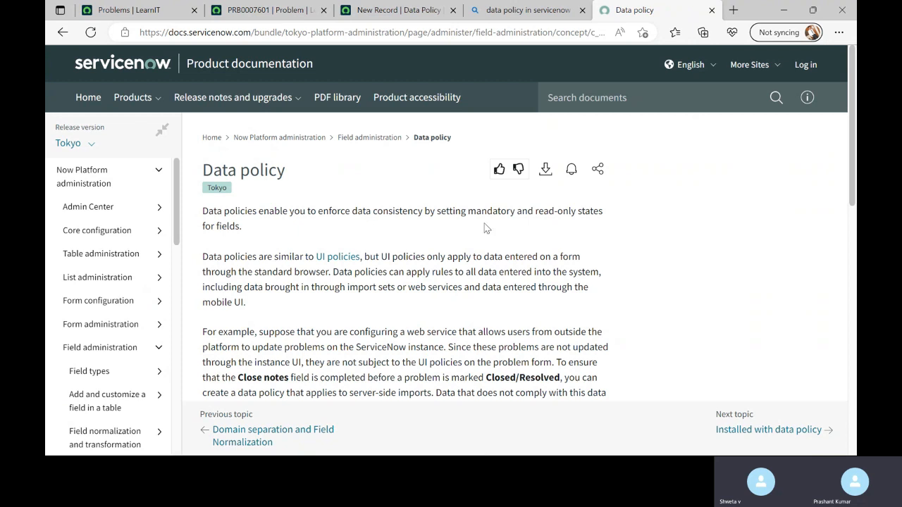
- Return to the new Problem data policy and enter "Make Field ReadOnly" as its short description
{"action": "left_click", "coordinate": [385, 12]}
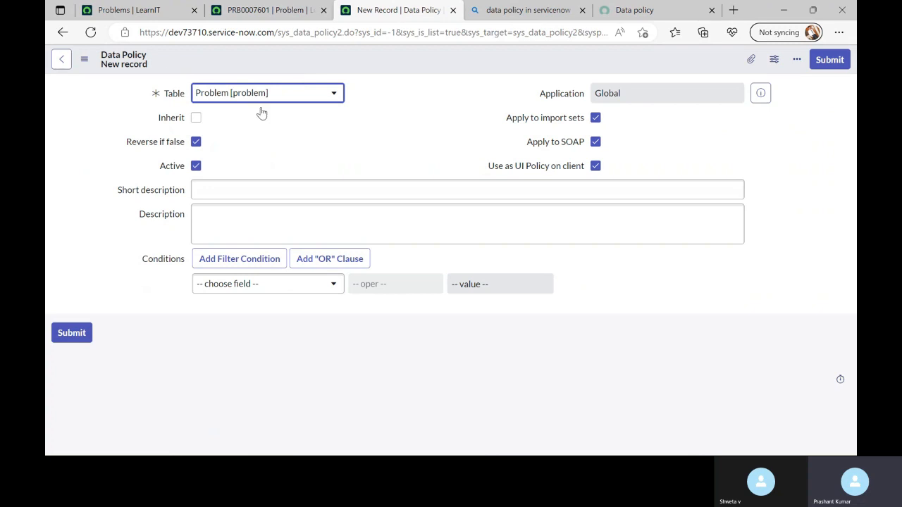
{"action": "left_click_drag", "start_coordinate": [491, 173], "coordinate": [574, 175]}
{"action": "left_click", "coordinate": [600, 224]}
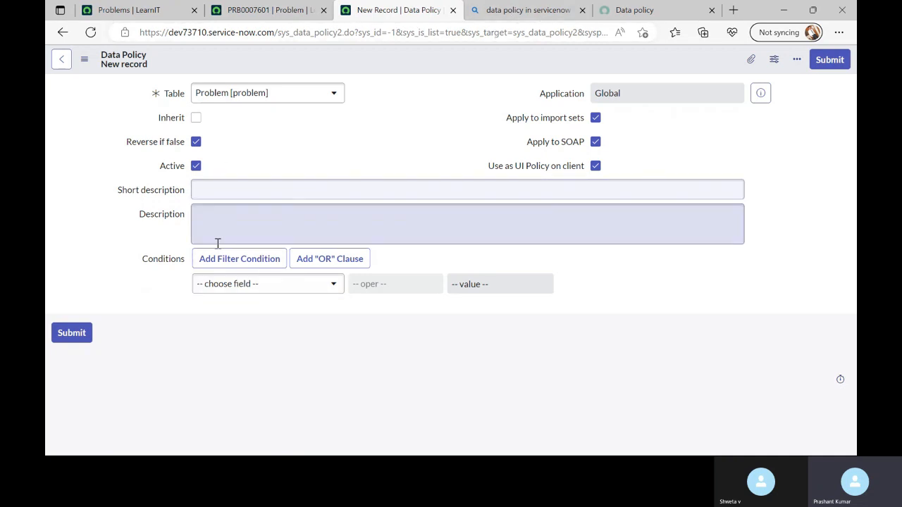
{"action": "left_click", "coordinate": [260, 194]}
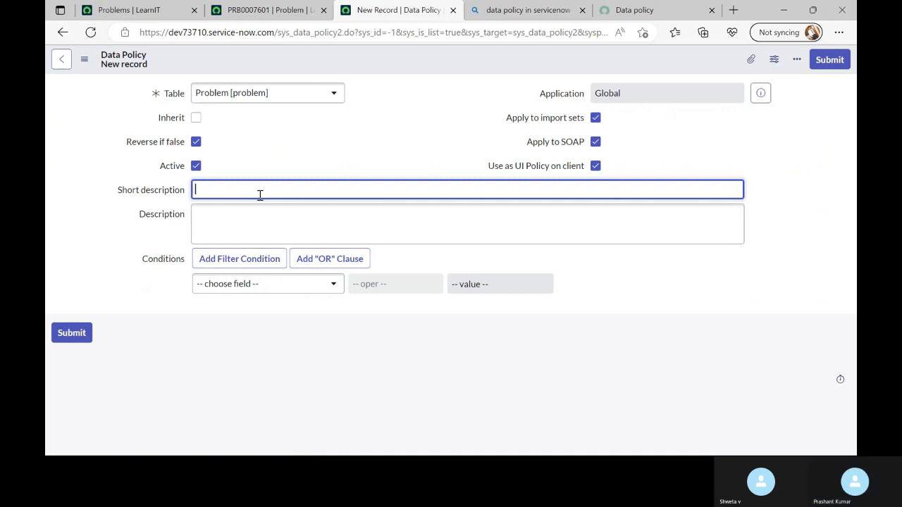
{"action": "type", "text": "Make "}
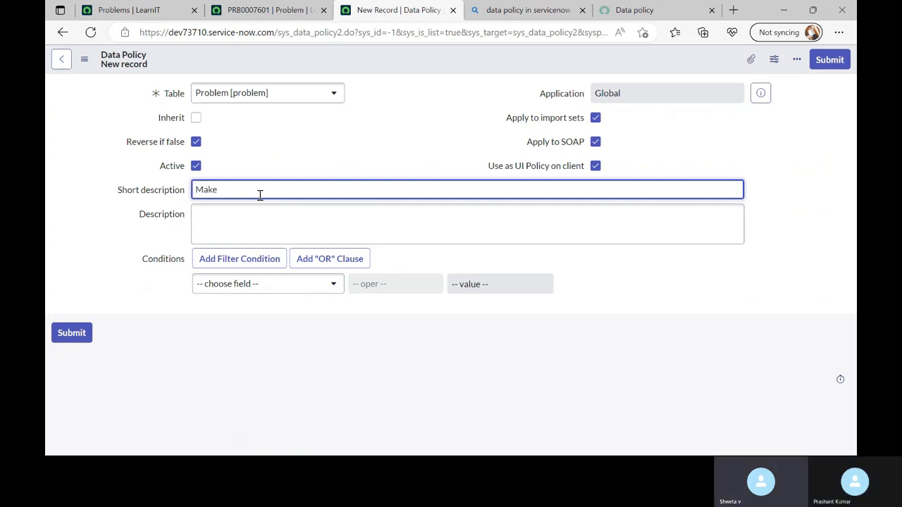
{"action": "type", "text": "Field Rea"}
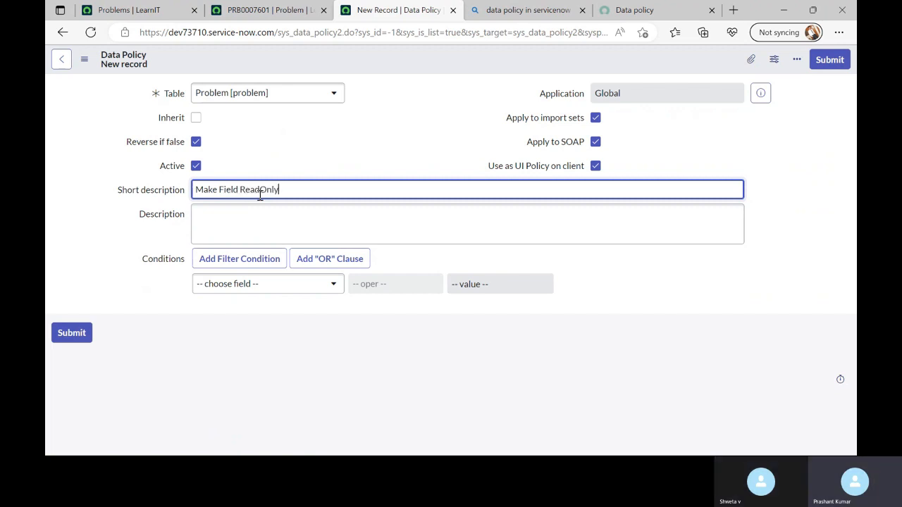
{"action": "type", "text": "dOnly"}
- Close the documentation and web search tabs, and save the new data policy while staying on its record
{"action": "left_click", "coordinate": [629, 16]}
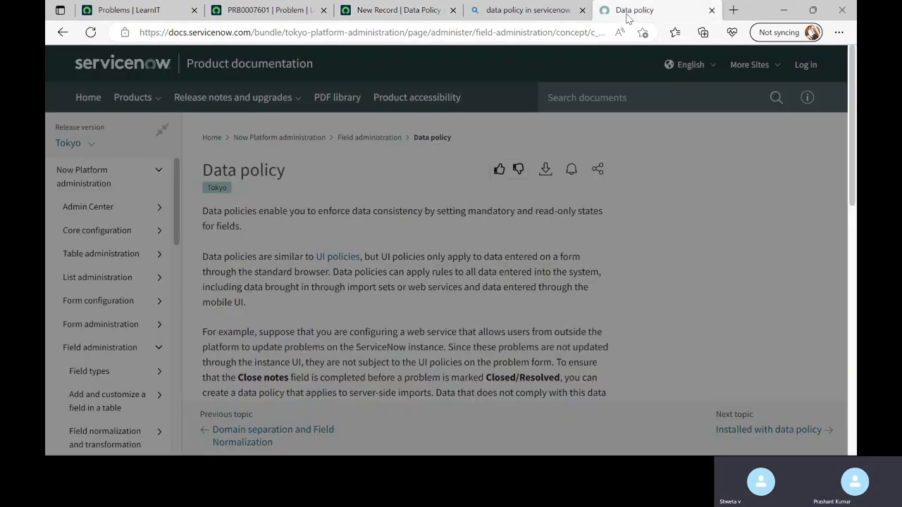
{"action": "left_click", "coordinate": [541, 124]}
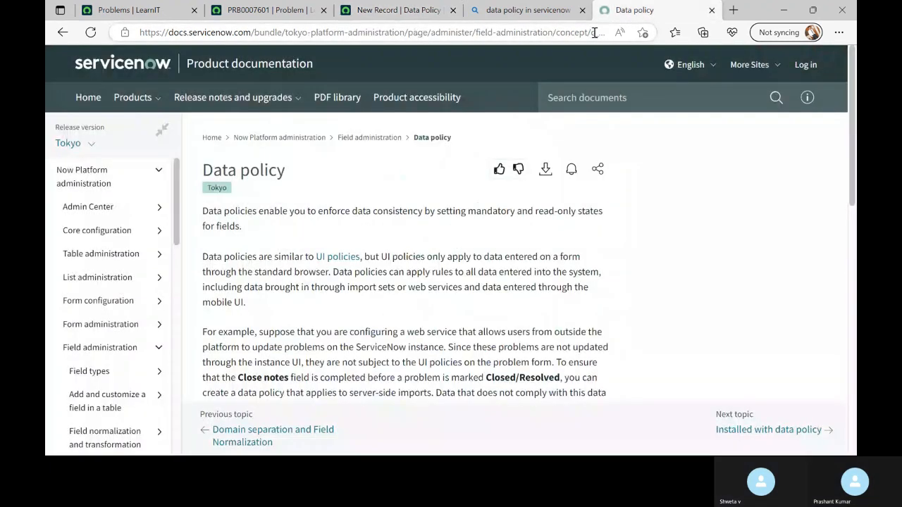
{"action": "left_click", "coordinate": [712, 10]}
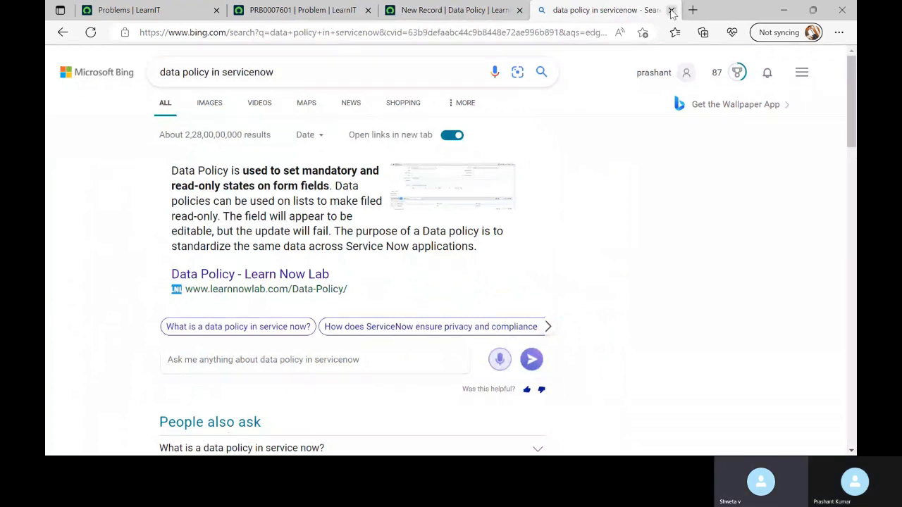
{"action": "left_click", "coordinate": [670, 10]}
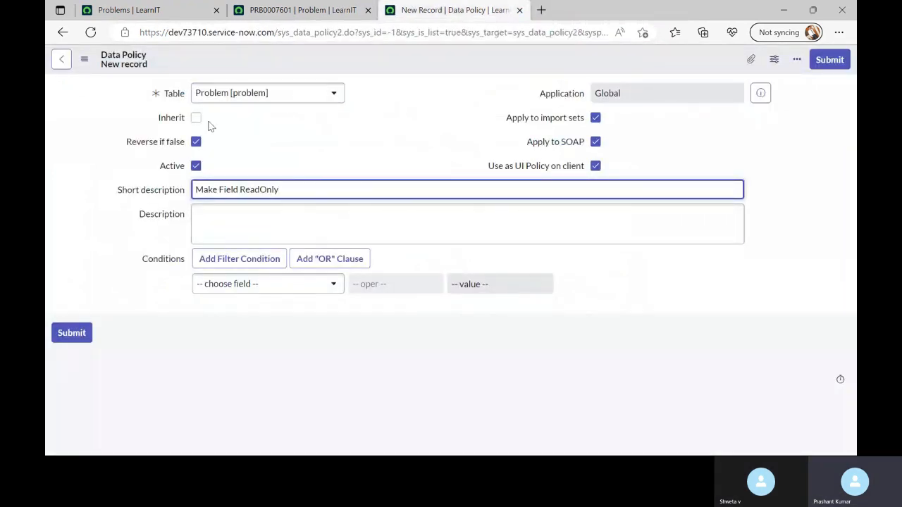
{"action": "right_click", "coordinate": [336, 55]}
{"action": "left_click", "coordinate": [354, 62]}
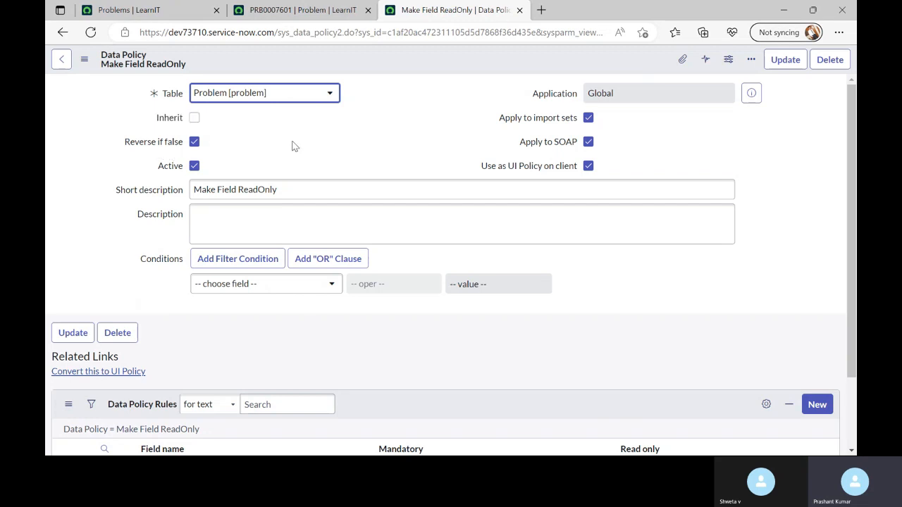
- Start a new rule for the Make Field ReadOnly data policy and choose Configuration item as its field name
{"action": "scroll", "coordinate": [293, 145], "scroll_direction": "down", "scroll_amount": 3}
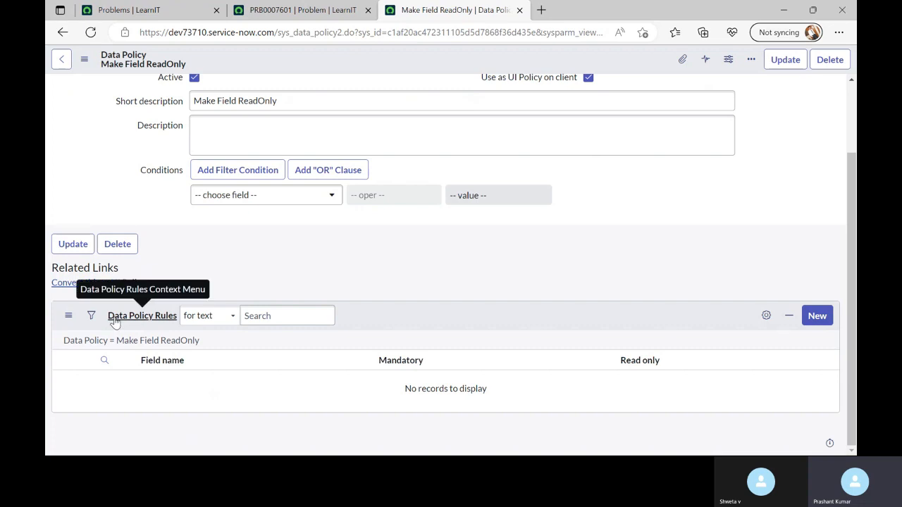
{"action": "scroll", "coordinate": [117, 321], "scroll_direction": "up", "scroll_amount": 3}
{"action": "scroll", "coordinate": [131, 304], "scroll_direction": "down", "scroll_amount": 3}
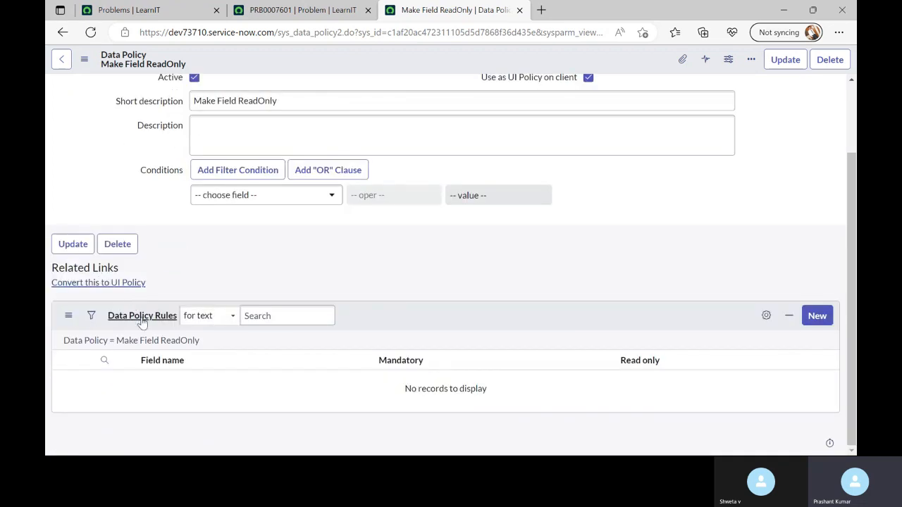
{"action": "left_click", "coordinate": [817, 317]}
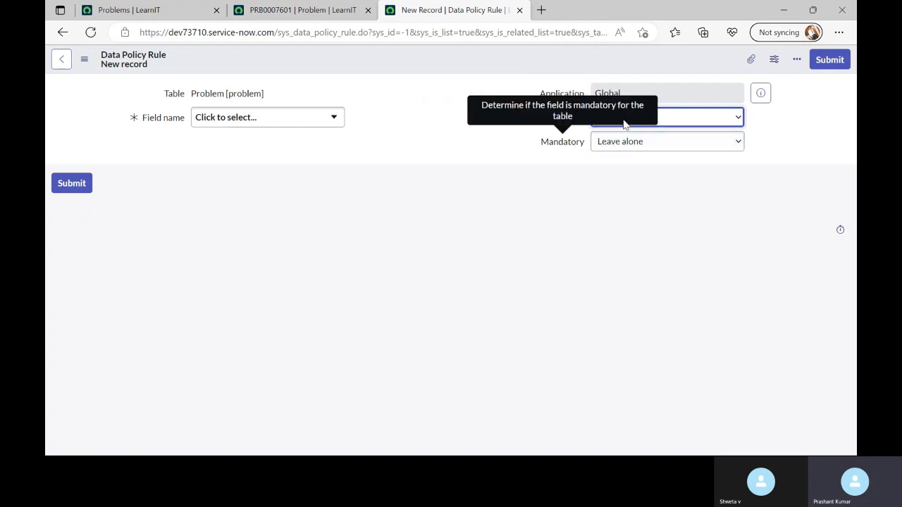
{"action": "left_click", "coordinate": [326, 9]}
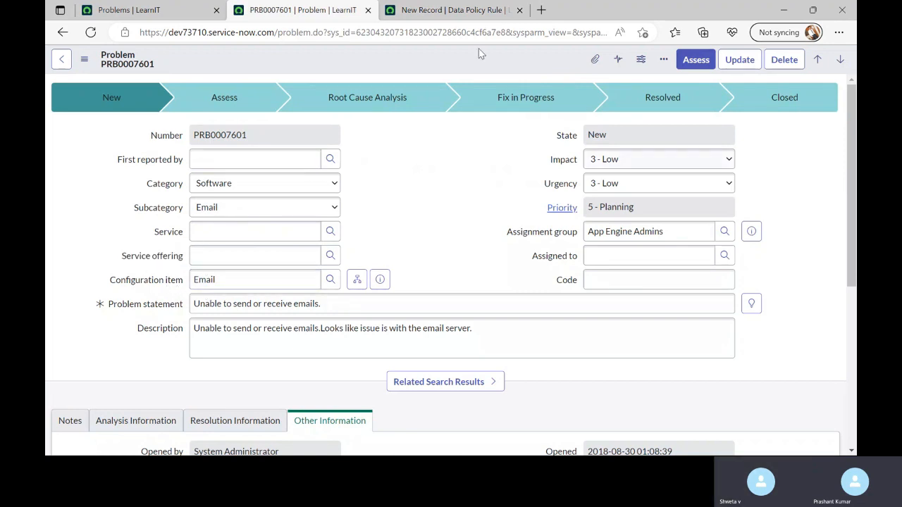
{"action": "left_click", "coordinate": [442, 10]}
{"action": "left_click", "coordinate": [286, 116]}
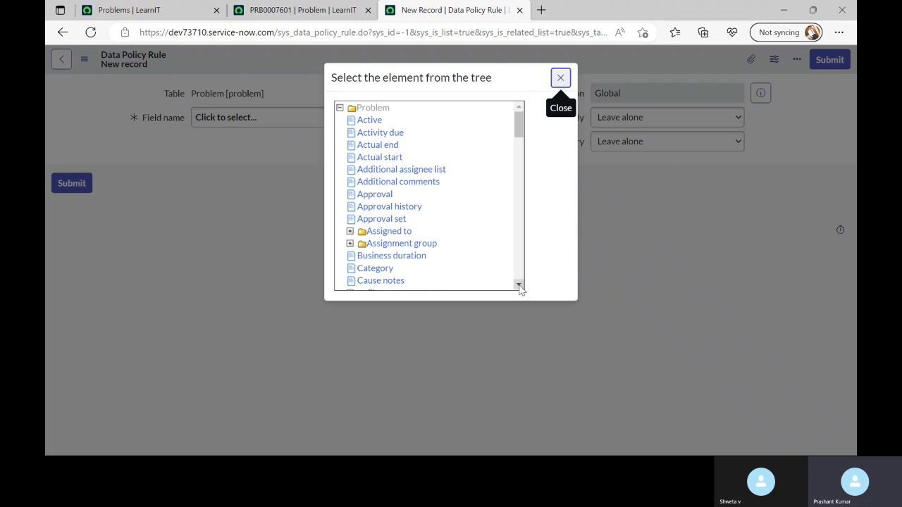
{"action": "scroll", "coordinate": [519, 285], "scroll_direction": "down", "scroll_amount": 3}
{"action": "scroll", "coordinate": [519, 288], "scroll_direction": "down", "scroll_amount": 1}
{"action": "left_click", "coordinate": [392, 243]}
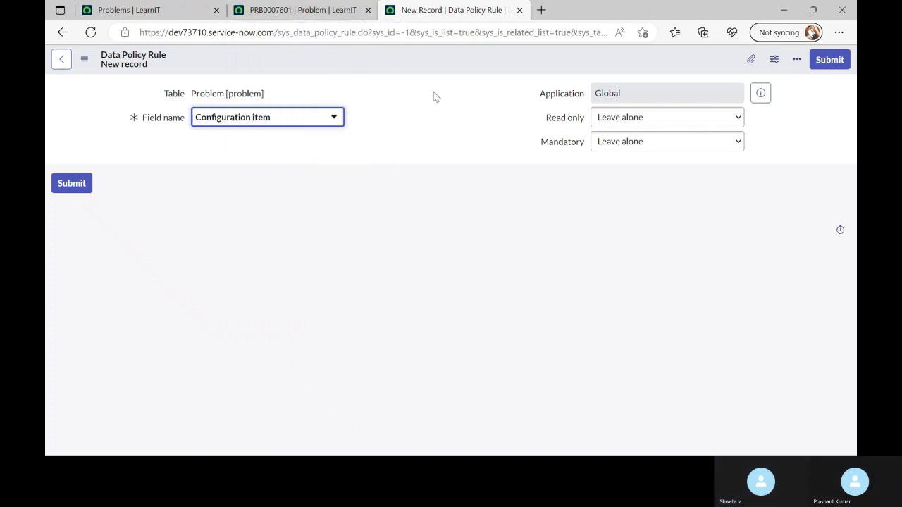
- Examine the Configuration item field on the open email problem record before applying the rule
{"action": "left_click", "coordinate": [324, 14]}
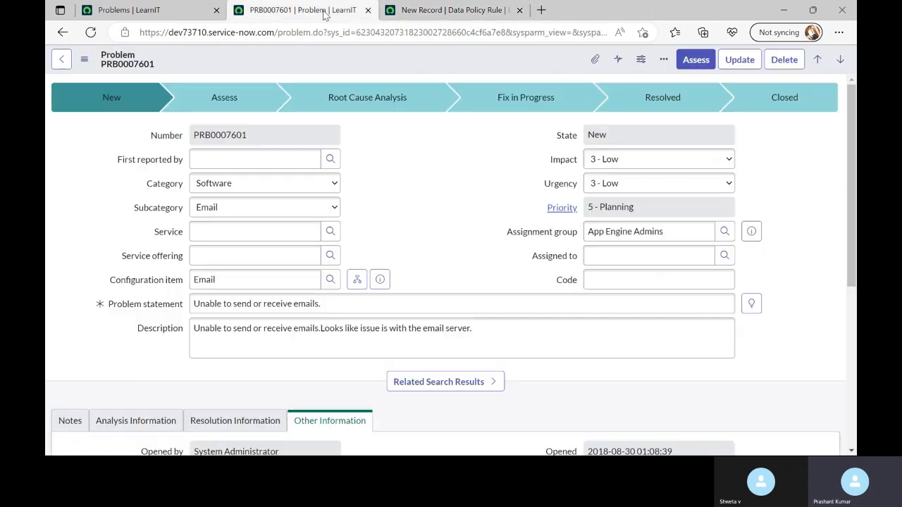
{"action": "scroll", "coordinate": [368, 217], "scroll_direction": "down", "scroll_amount": 3}
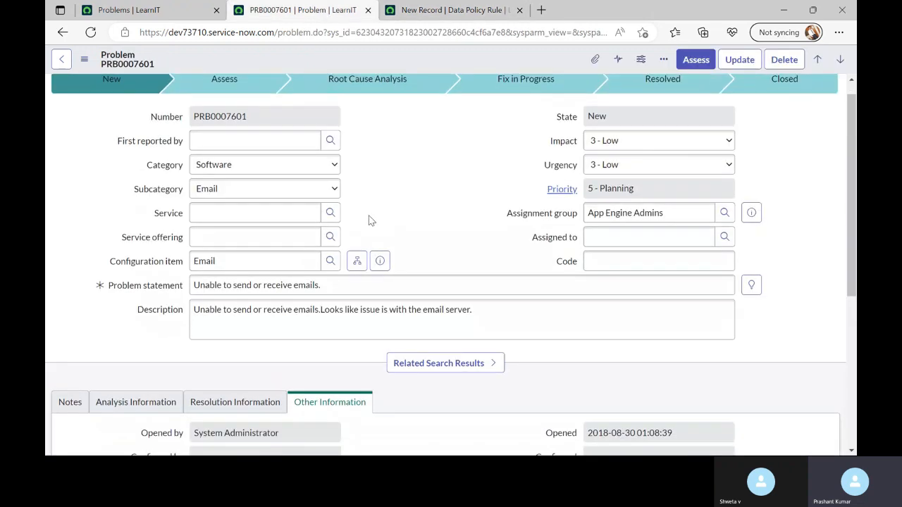
{"action": "scroll", "coordinate": [188, 241], "scroll_direction": "up", "scroll_amount": 2}
{"action": "scroll", "coordinate": [141, 214], "scroll_direction": "up", "scroll_amount": 1}
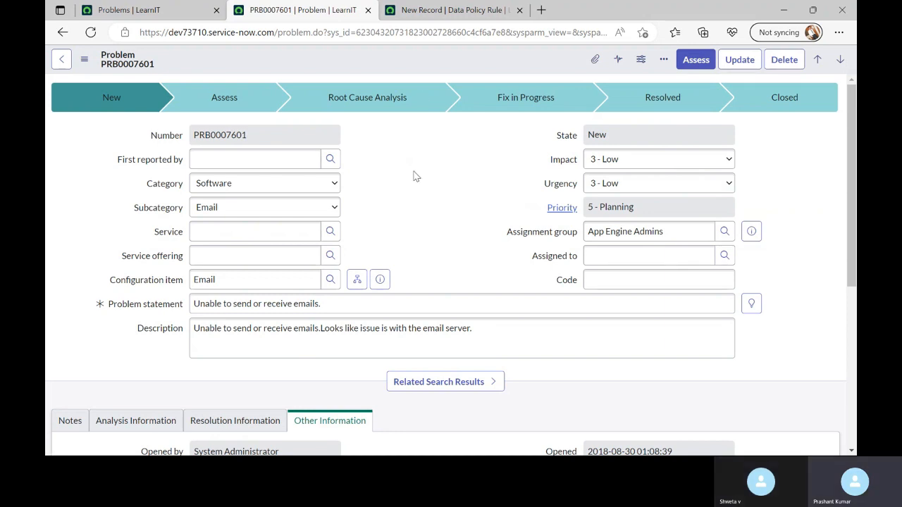
- Set Read only to True for the Configuration item data policy rule and submit it
{"action": "left_click", "coordinate": [443, 9]}
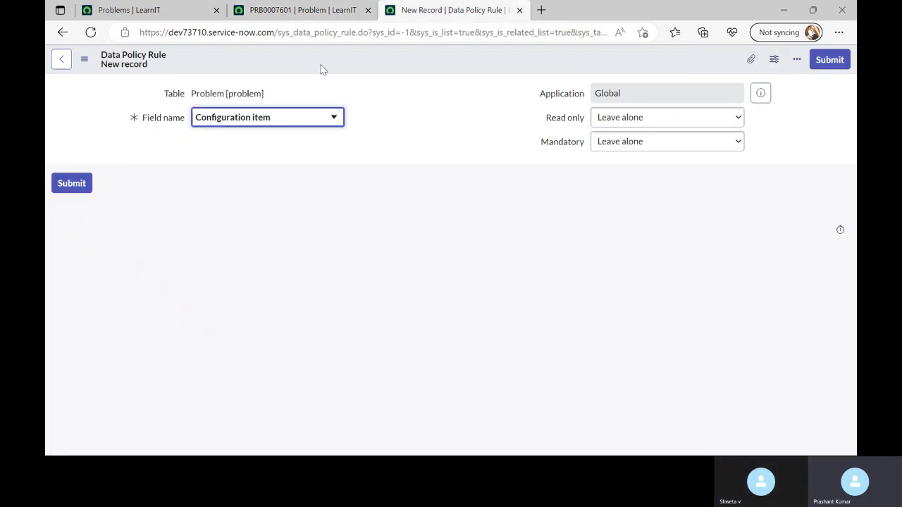
{"action": "left_click_drag", "start_coordinate": [167, 56], "coordinate": [99, 56]}
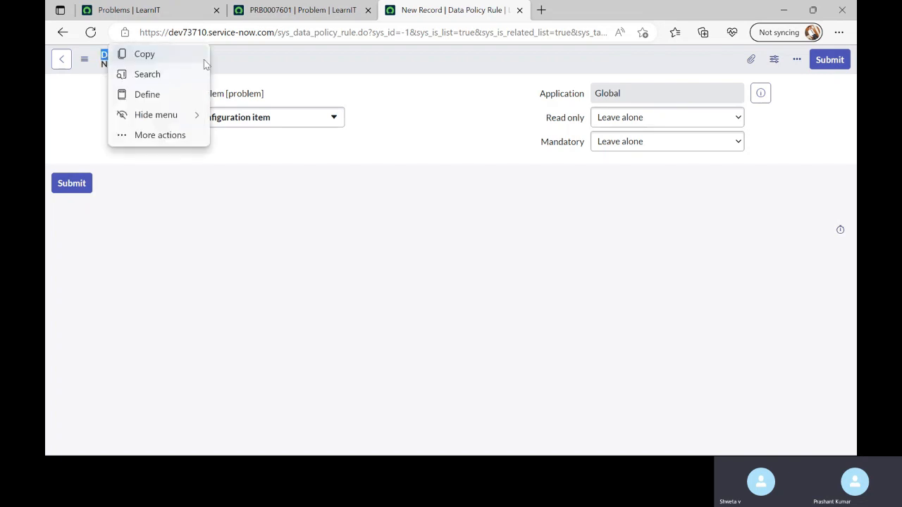
{"action": "left_click", "coordinate": [243, 61]}
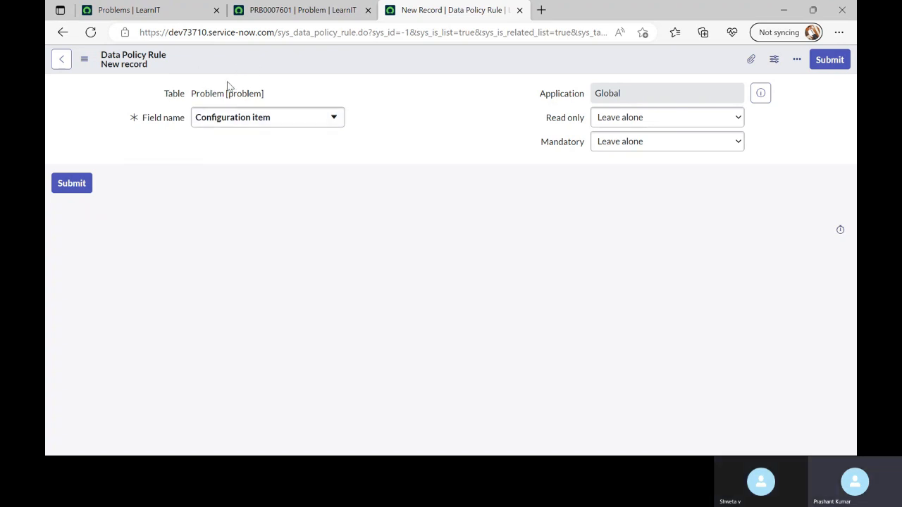
{"action": "left_click", "coordinate": [616, 119]}
{"action": "left_click", "coordinate": [607, 147]}
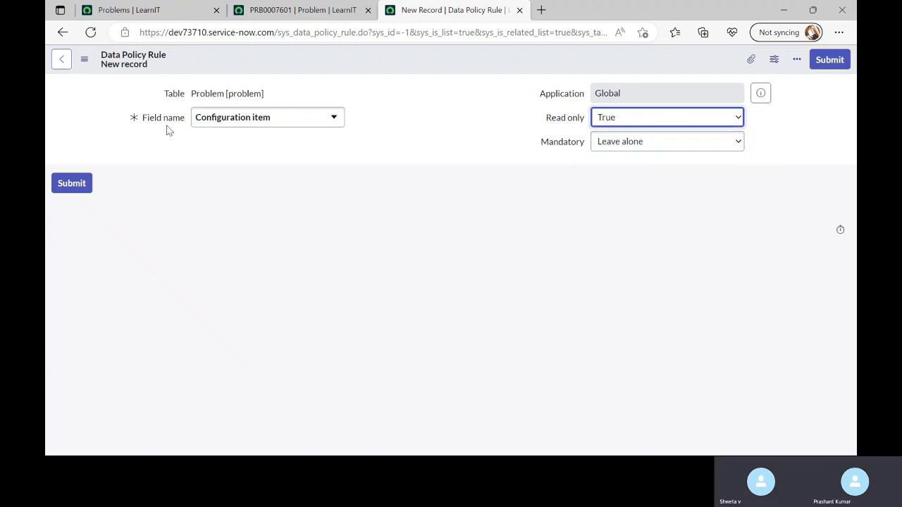
{"action": "left_click", "coordinate": [829, 61]}
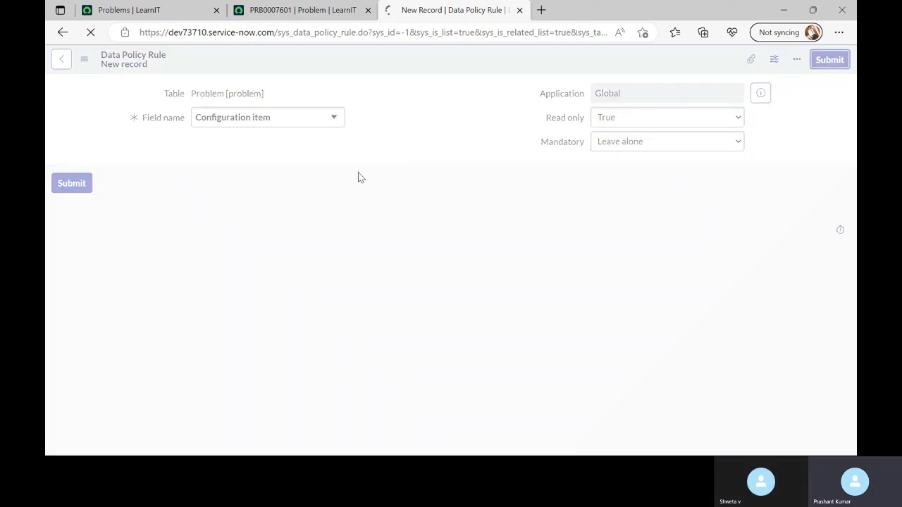
- Reload the email problem record, review the policy's saved rule, and check whether the record's Configuration item field is editable
{"action": "left_click", "coordinate": [312, 13]}
{"action": "left_click", "coordinate": [90, 32]}
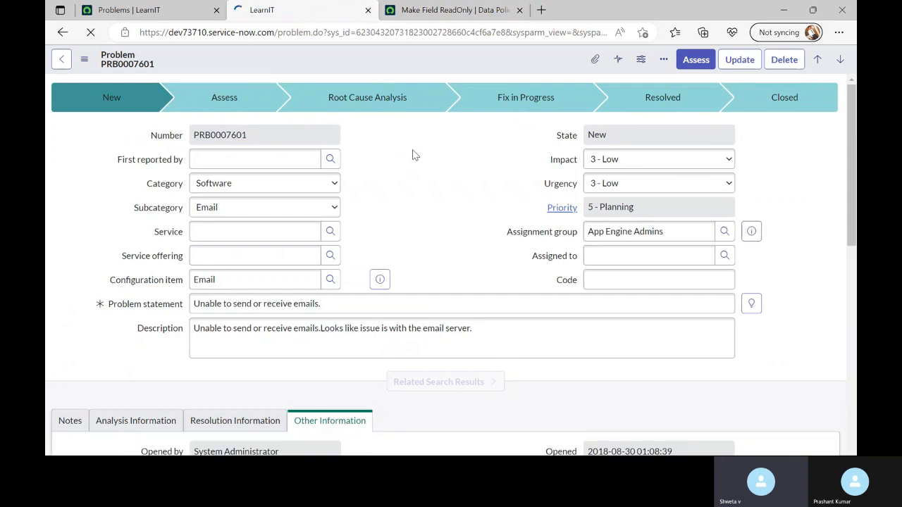
{"action": "left_click", "coordinate": [451, 10]}
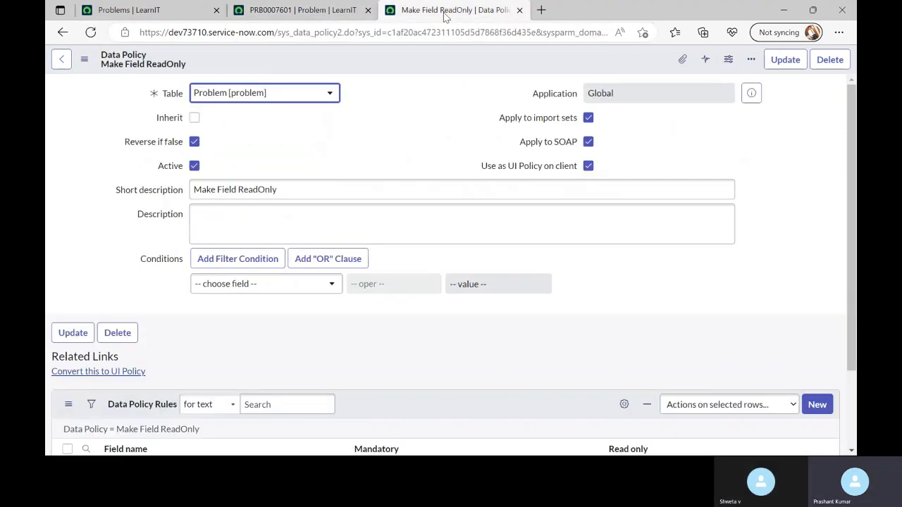
{"action": "scroll", "coordinate": [228, 300], "scroll_direction": "down", "scroll_amount": 3}
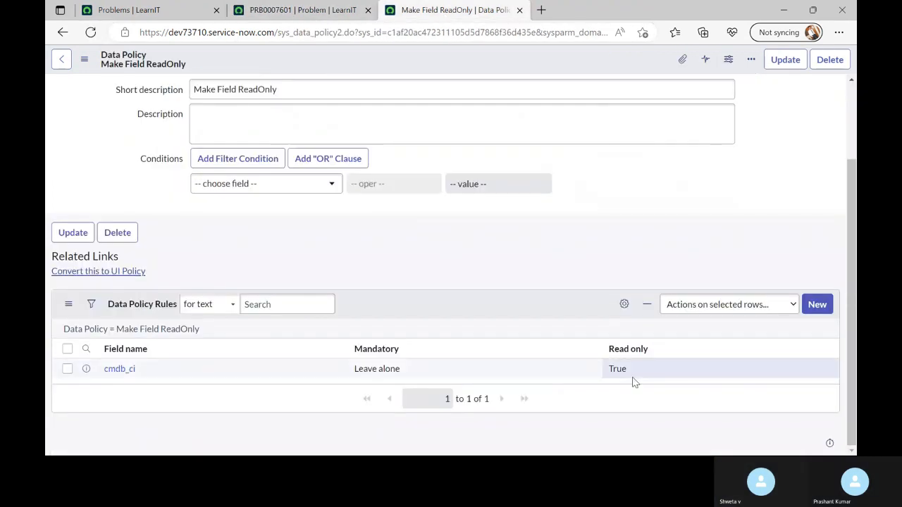
{"action": "left_click", "coordinate": [314, 13]}
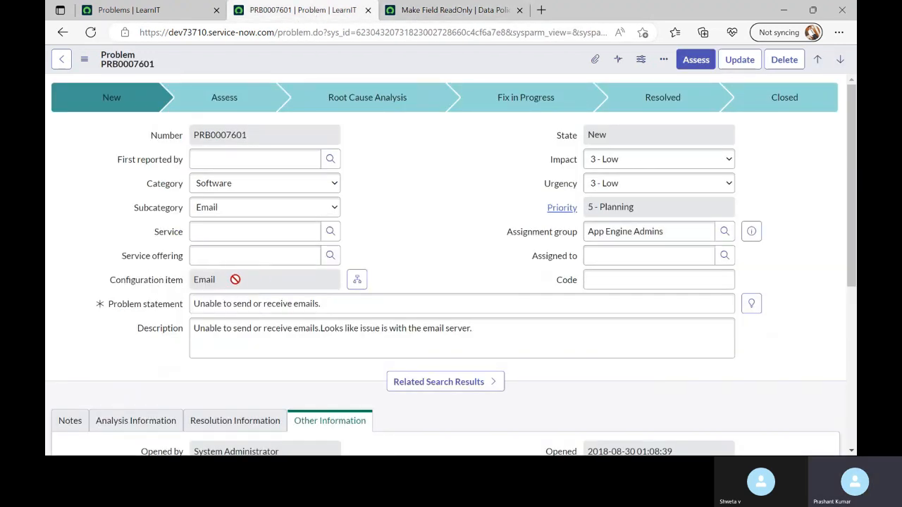
- Return to the Make Field ReadOnly data policy and read the explanation of its Apply to SOAP option
{"action": "left_click", "coordinate": [465, 11]}
{"action": "scroll", "coordinate": [497, 244], "scroll_direction": "up", "scroll_amount": 3}
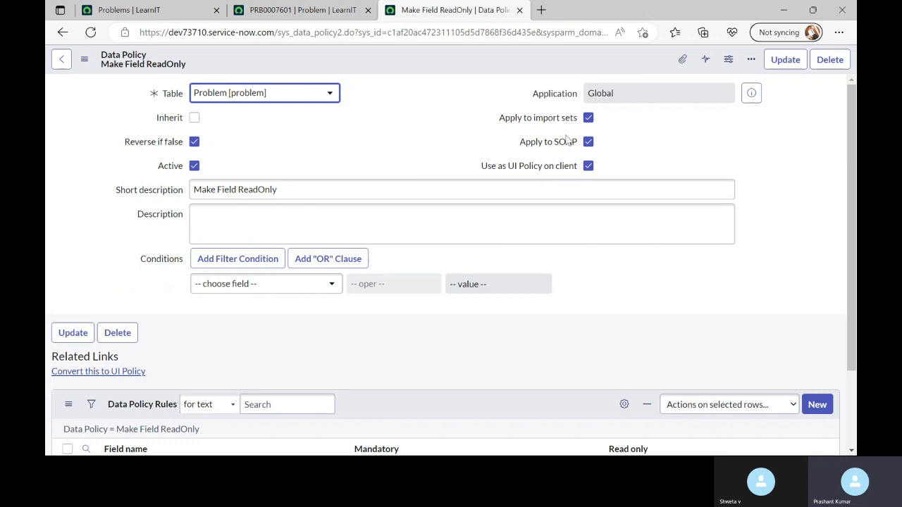
{"action": "mouse_move", "coordinate": [566, 149]}
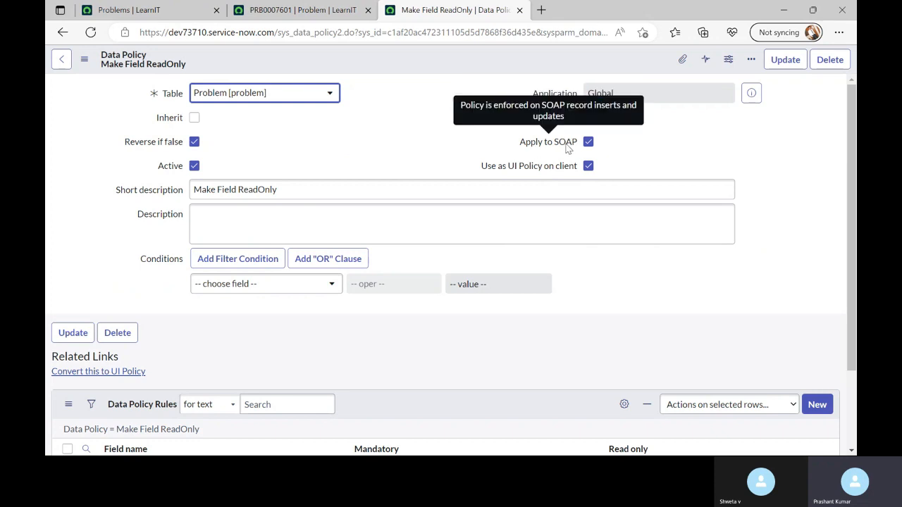
{"action": "left_click", "coordinate": [648, 148]}
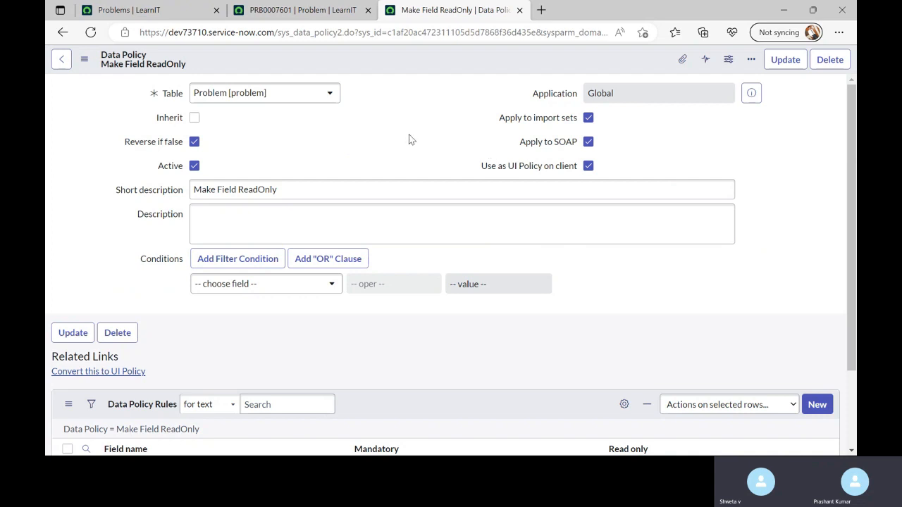
- Recheck Configuration item on the problem record, and reload the Problems list
{"action": "left_click", "coordinate": [312, 17]}
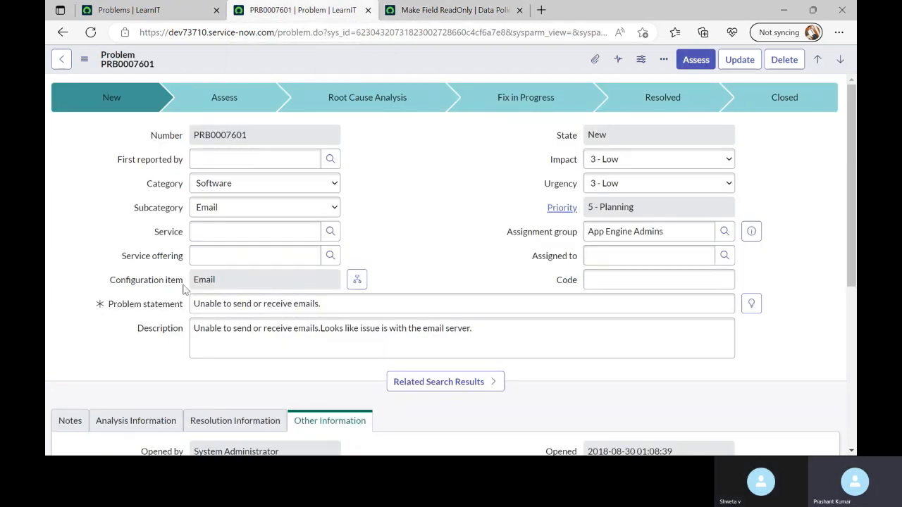
{"action": "left_click", "coordinate": [166, 17]}
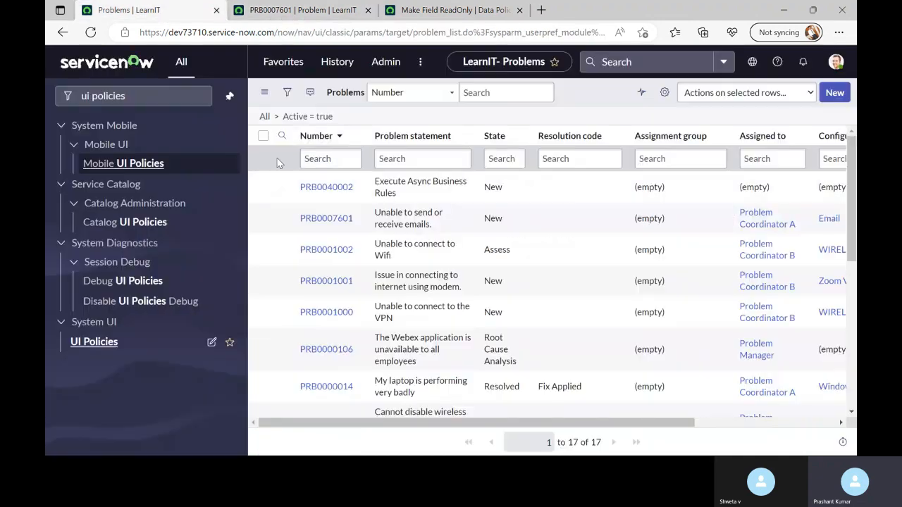
{"action": "left_click", "coordinate": [90, 32]}
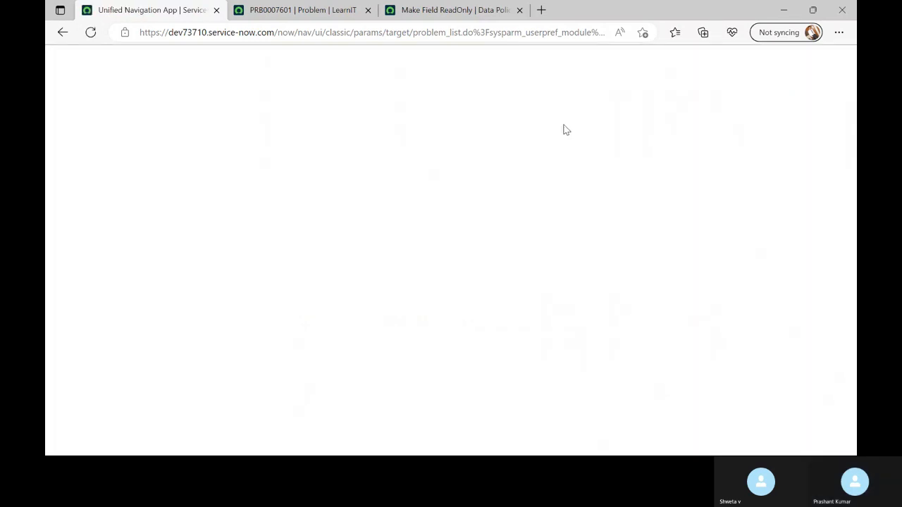
{"action": "scroll", "coordinate": [542, 255], "scroll_direction": "down", "scroll_amount": 2}
{"action": "scroll", "coordinate": [568, 268], "scroll_direction": "up", "scroll_amount": 2}
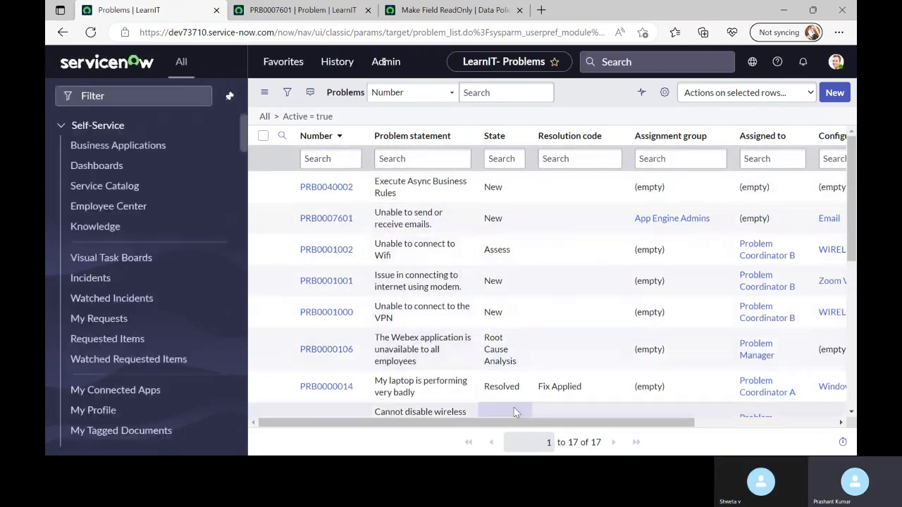
{"action": "left_click_drag", "start_coordinate": [519, 423], "coordinate": [744, 427]}
{"action": "left_click", "coordinate": [687, 184]}
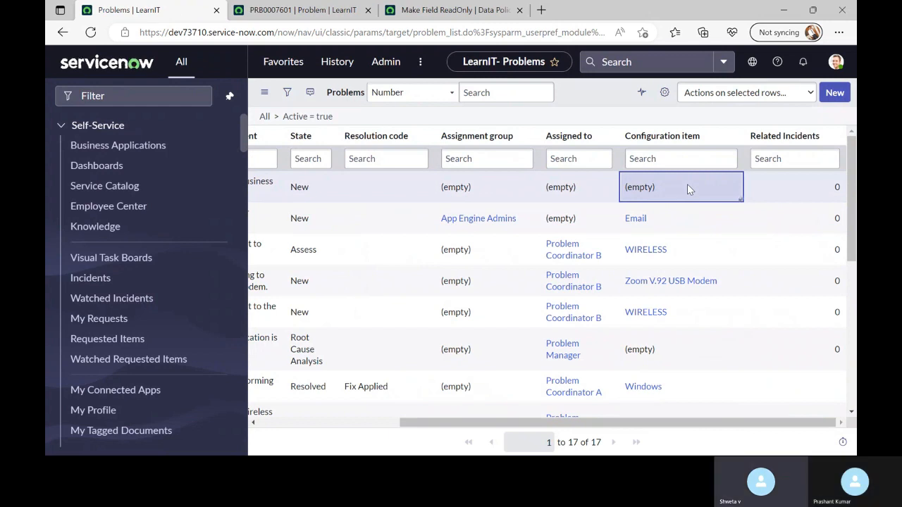
{"action": "double_click", "coordinate": [687, 184]}
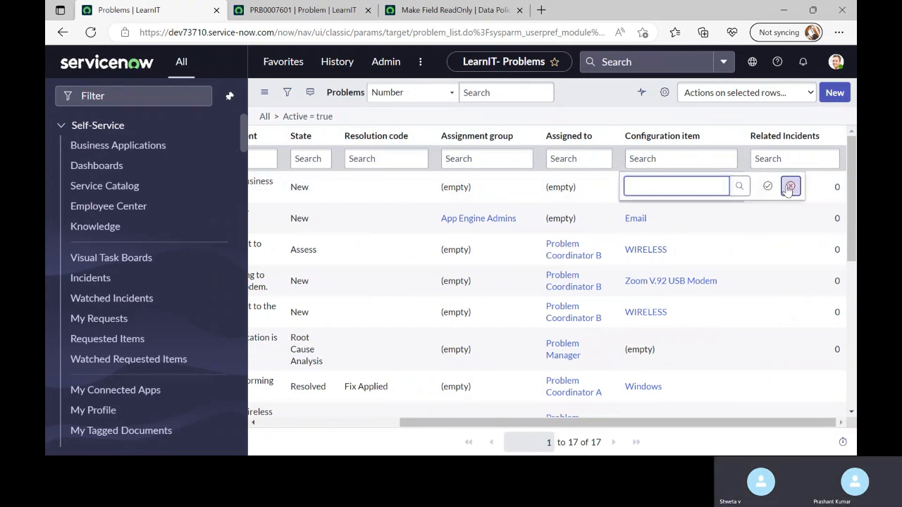
{"action": "left_click", "coordinate": [687, 220]}
{"action": "double_click", "coordinate": [691, 216]}
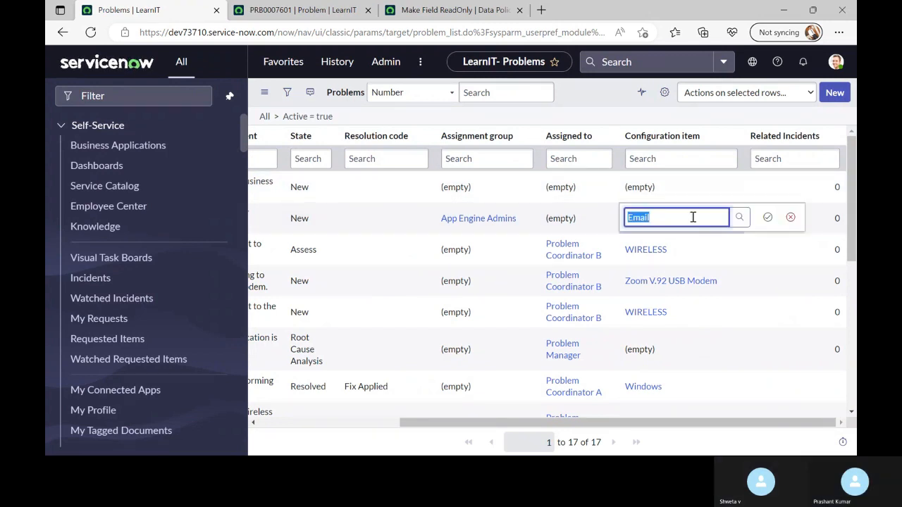
{"action": "left_click", "coordinate": [788, 219]}
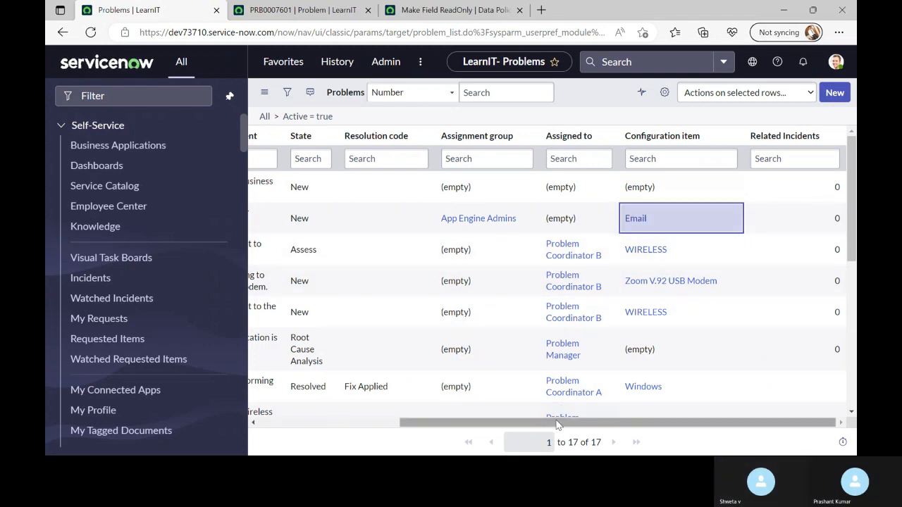
{"action": "left_click_drag", "start_coordinate": [556, 422], "coordinate": [240, 418]}
{"action": "double_click", "coordinate": [830, 187]}
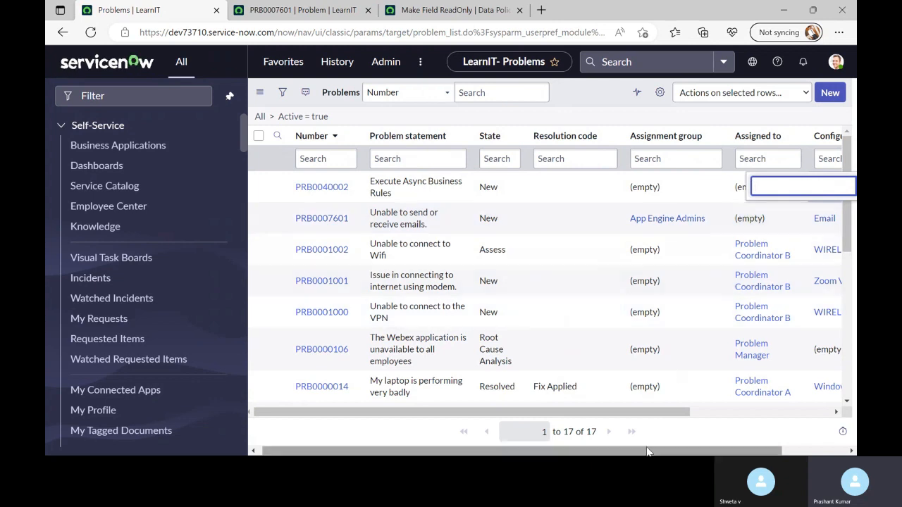
- Try to set the first listed problem's Configuration item to FEAD Recomposer directly in the list, and read the resulting message
{"action": "left_click", "coordinate": [707, 411]}
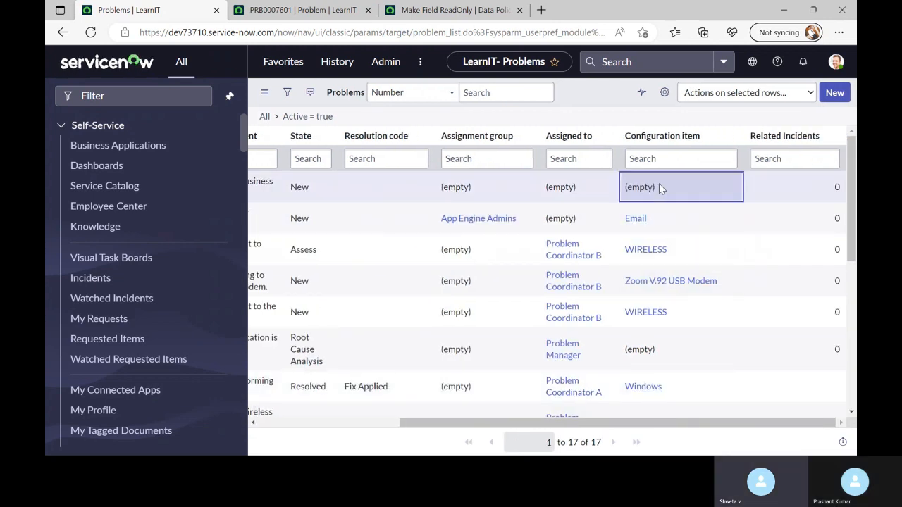
{"action": "double_click", "coordinate": [659, 185]}
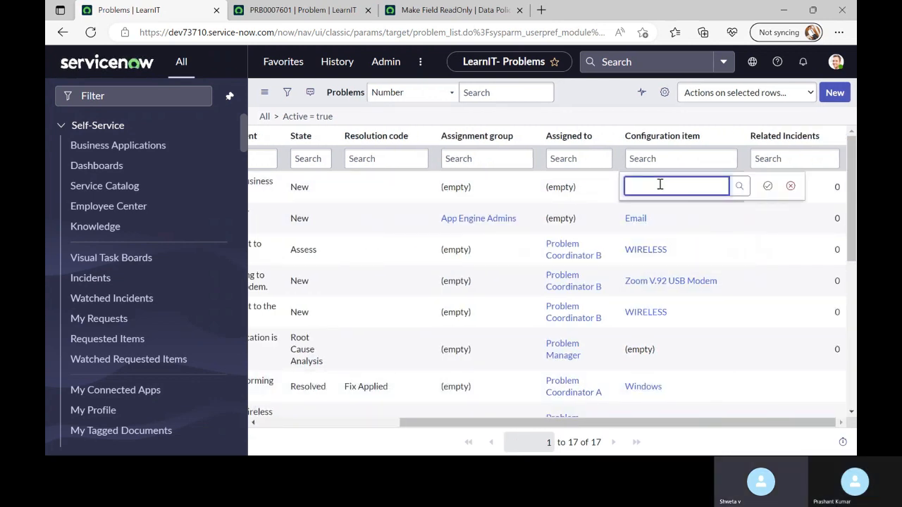
{"action": "type", "text": "f"}
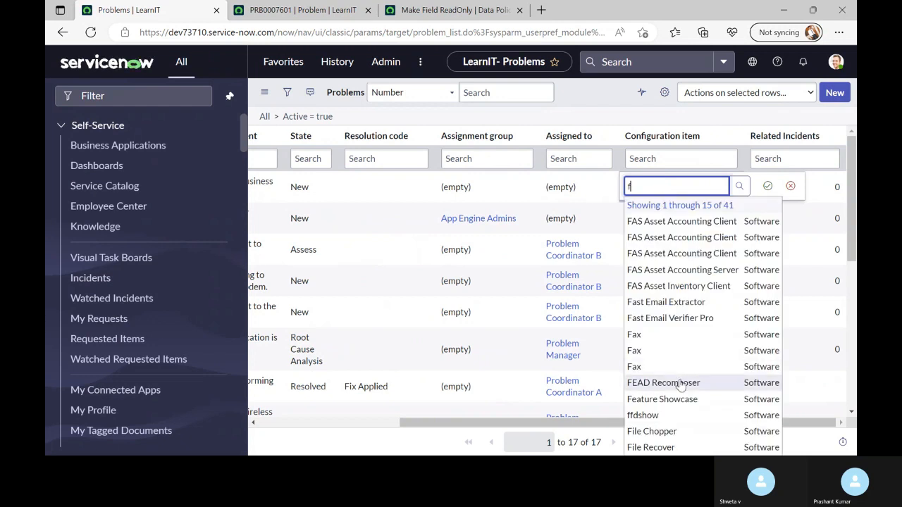
{"action": "left_click", "coordinate": [676, 381]}
{"action": "left_click", "coordinate": [767, 186]}
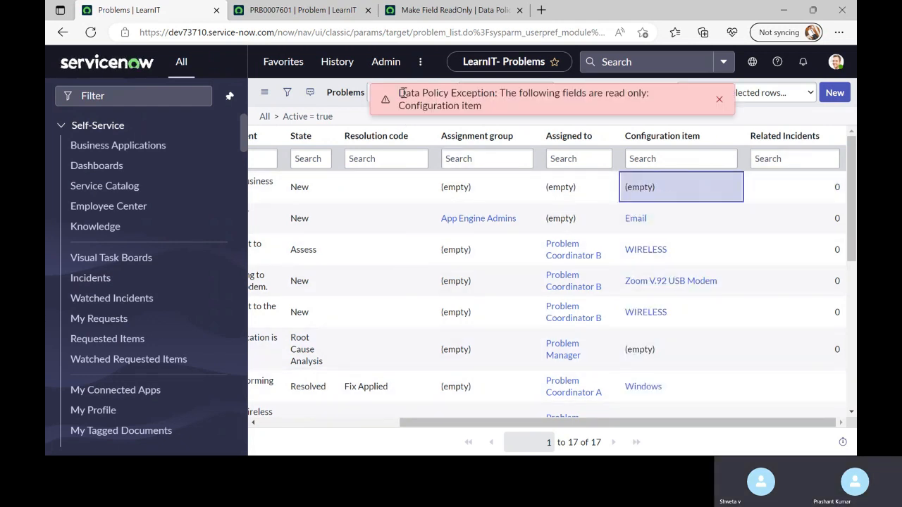
{"action": "left_click_drag", "start_coordinate": [398, 93], "coordinate": [532, 112]}
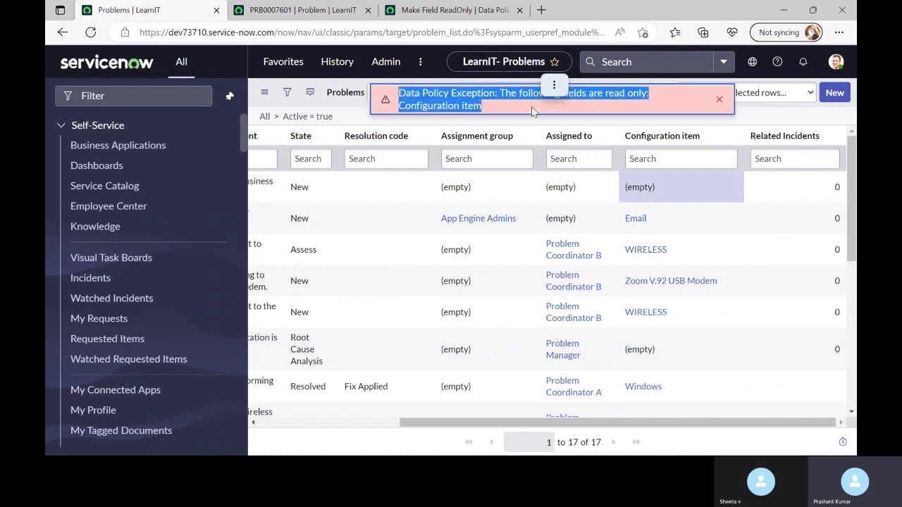
- Review the cmdb_ci rule of the Make Field ReadOnly data policy
{"action": "left_click", "coordinate": [500, 107]}
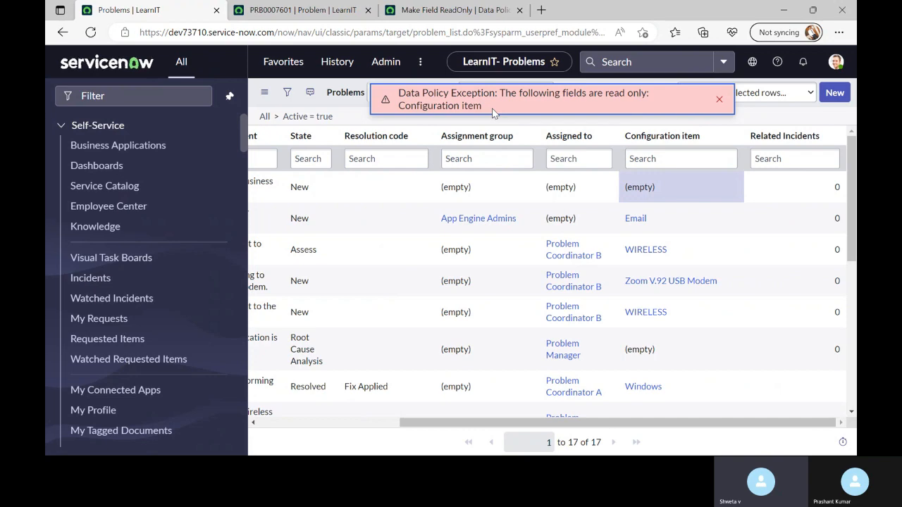
{"action": "left_click", "coordinate": [435, 10]}
{"action": "scroll", "coordinate": [483, 322], "scroll_direction": "down", "scroll_amount": 3}
{"action": "scroll", "coordinate": [486, 324], "scroll_direction": "up", "scroll_amount": 3}
{"action": "scroll", "coordinate": [486, 325], "scroll_direction": "down", "scroll_amount": 3}
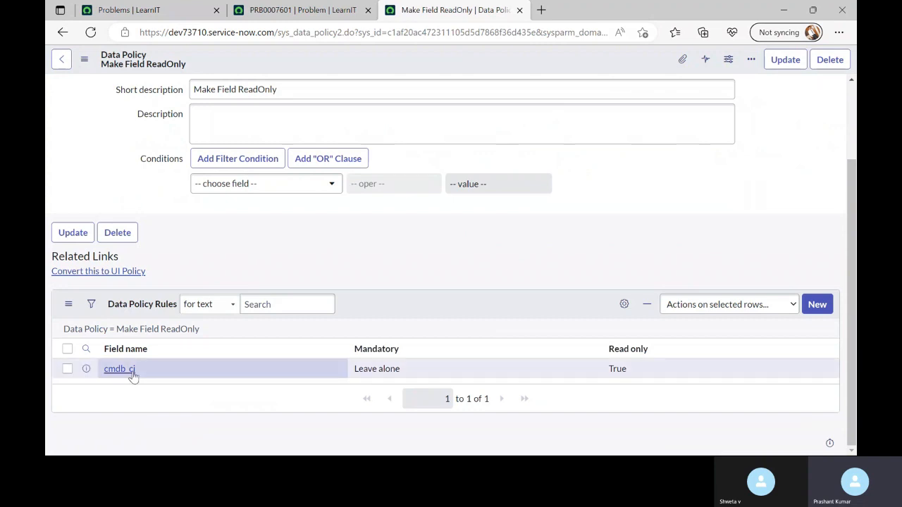
- Try to set the first listed problem's Configuration item to *ASSET-IBM directly in the Problems list, then read and dismiss the resulting message
{"action": "left_click", "coordinate": [304, 9]}
{"action": "left_click", "coordinate": [170, 7]}
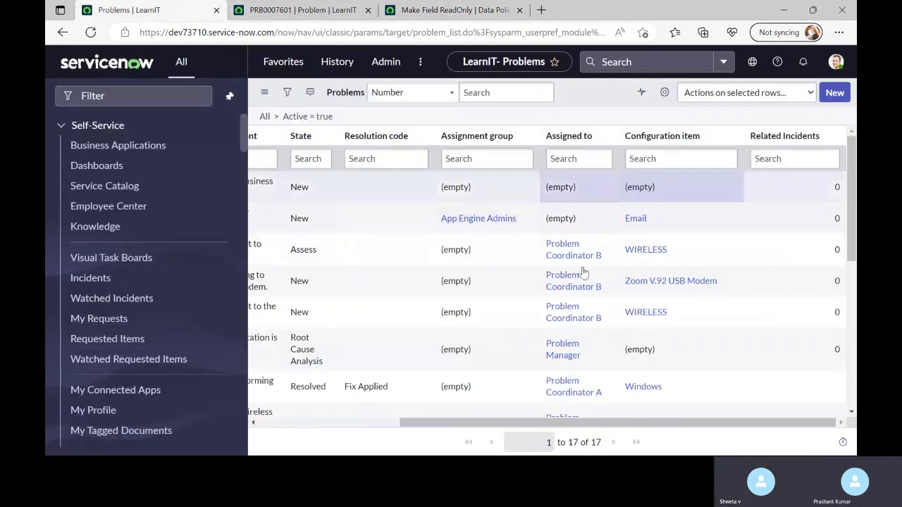
{"action": "double_click", "coordinate": [671, 186]}
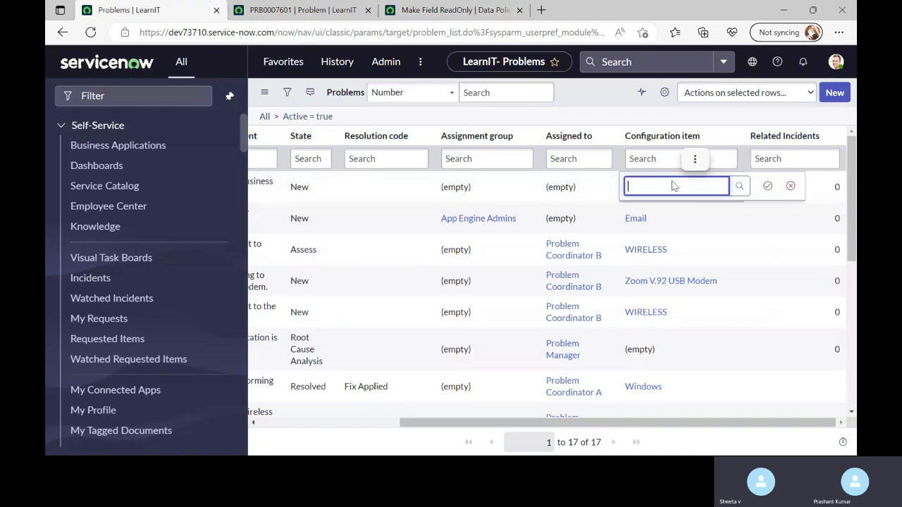
{"action": "left_click", "coordinate": [739, 186]}
{"action": "left_click", "coordinate": [121, 196]}
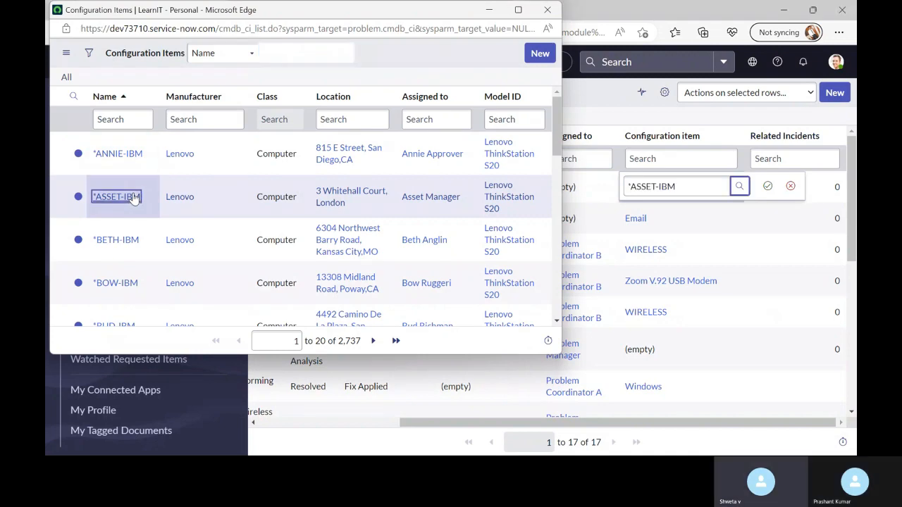
{"action": "left_click", "coordinate": [767, 186]}
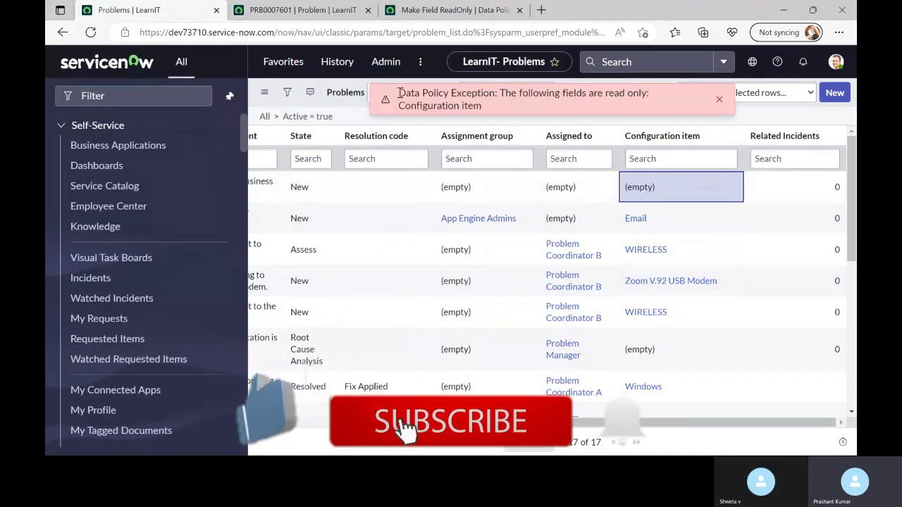
{"action": "left_click_drag", "start_coordinate": [398, 93], "coordinate": [498, 93]}
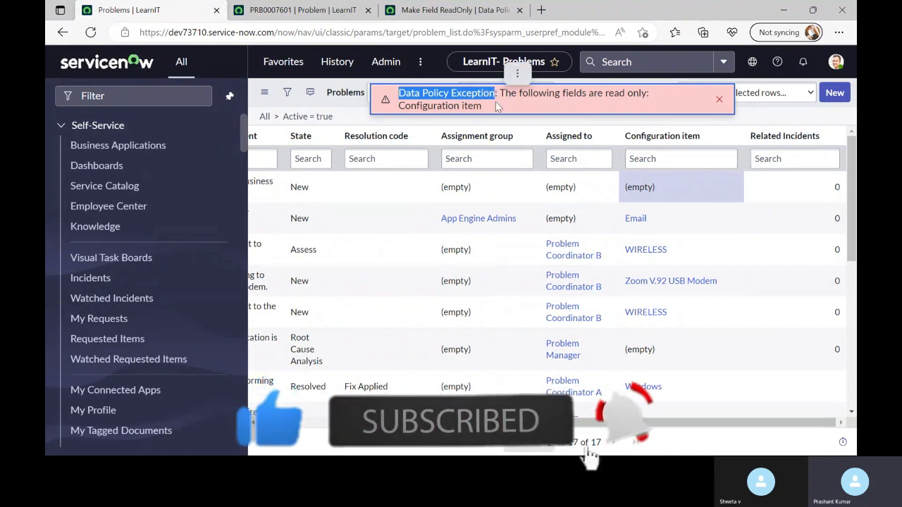
{"action": "left_click", "coordinate": [497, 106]}
{"action": "left_click", "coordinate": [719, 98]}
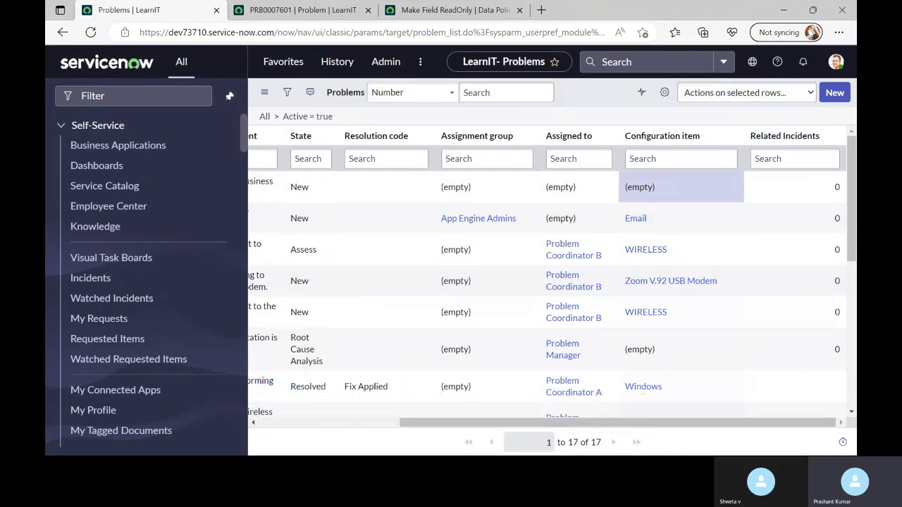
{"action": "left_click_drag", "start_coordinate": [646, 426], "coordinate": [673, 434]}
{"action": "left_click_drag", "start_coordinate": [681, 427], "coordinate": [406, 433]}
{"action": "scroll", "coordinate": [412, 408], "scroll_direction": "down", "scroll_amount": 3}
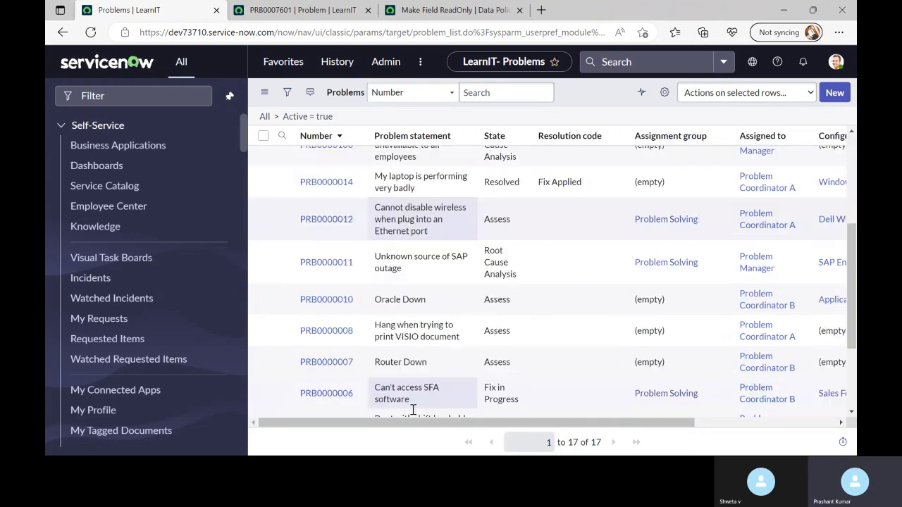
{"action": "scroll", "coordinate": [451, 312], "scroll_direction": "up", "scroll_amount": 5}
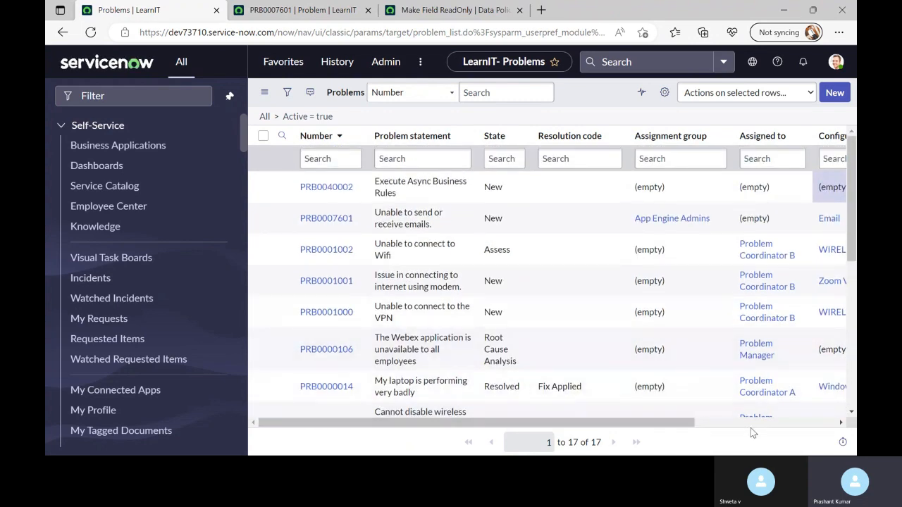
{"action": "scroll", "coordinate": [756, 431], "scroll_direction": "right", "scroll_amount": 1}
{"action": "scroll", "coordinate": [755, 431], "scroll_direction": "right", "scroll_amount": 3}
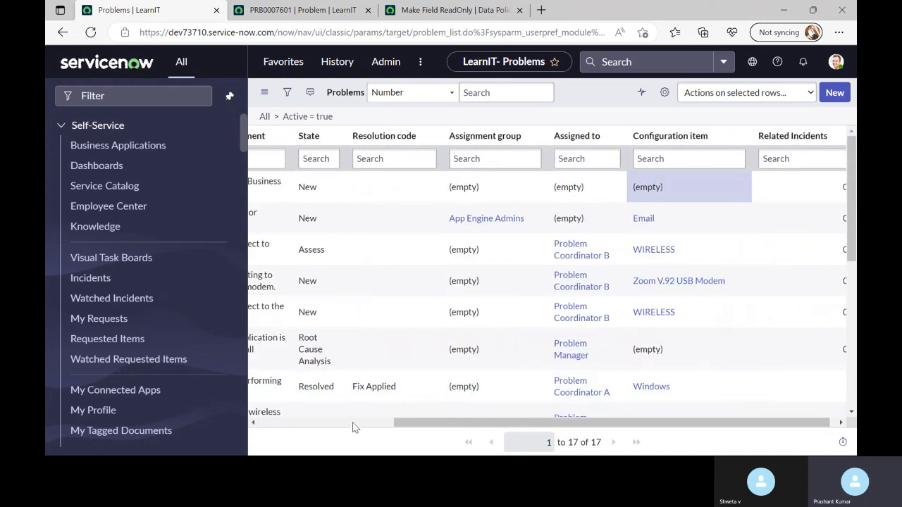
{"action": "scroll", "coordinate": [352, 427], "scroll_direction": "left", "scroll_amount": 3}
{"action": "scroll", "coordinate": [353, 427], "scroll_direction": "left", "scroll_amount": 1}
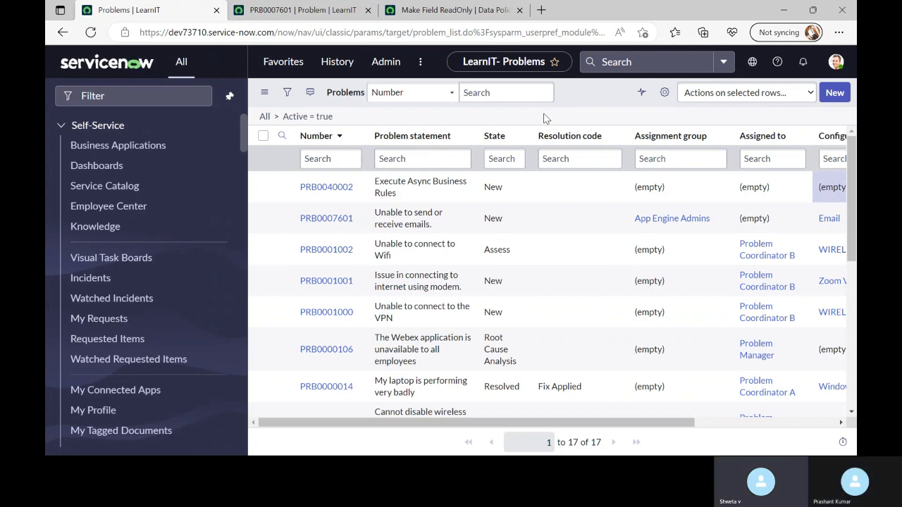
{"action": "scroll", "coordinate": [398, 310], "scroll_direction": "down", "scroll_amount": 5}
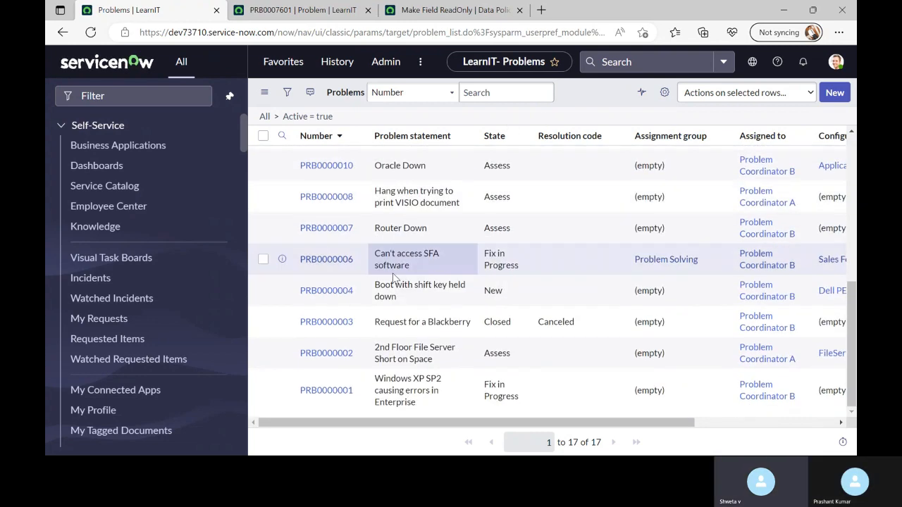
{"action": "scroll", "coordinate": [398, 315], "scroll_direction": "up", "scroll_amount": 5}
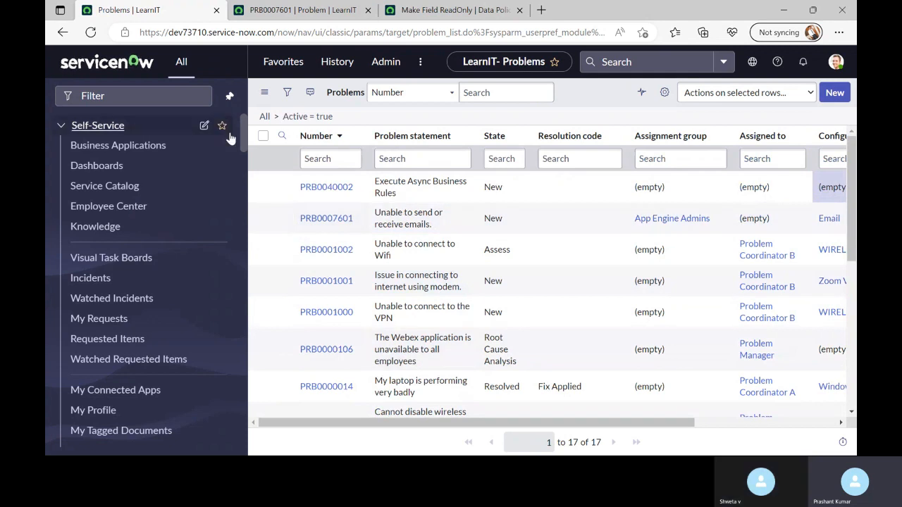
{"action": "left_click_drag", "start_coordinate": [242, 138], "coordinate": [246, 110]}
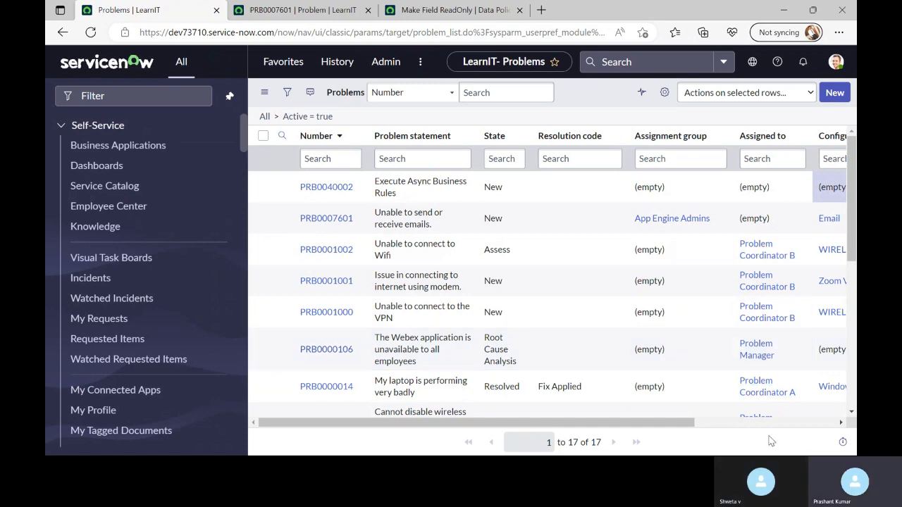
{"action": "left_click", "coordinate": [303, 10]}
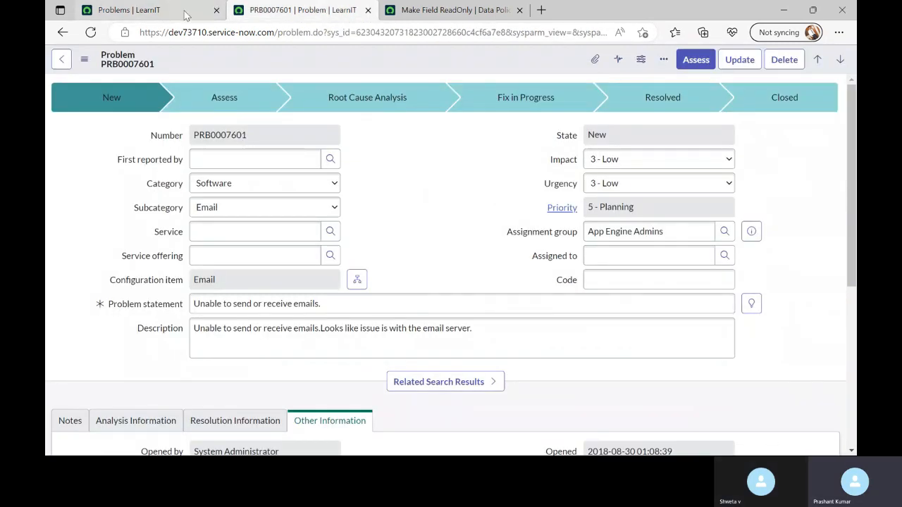
{"action": "left_click", "coordinate": [134, 10]}
{"action": "scroll", "coordinate": [190, 264], "scroll_direction": "down", "scroll_amount": 3}
{"action": "scroll", "coordinate": [169, 289], "scroll_direction": "up", "scroll_amount": 3}
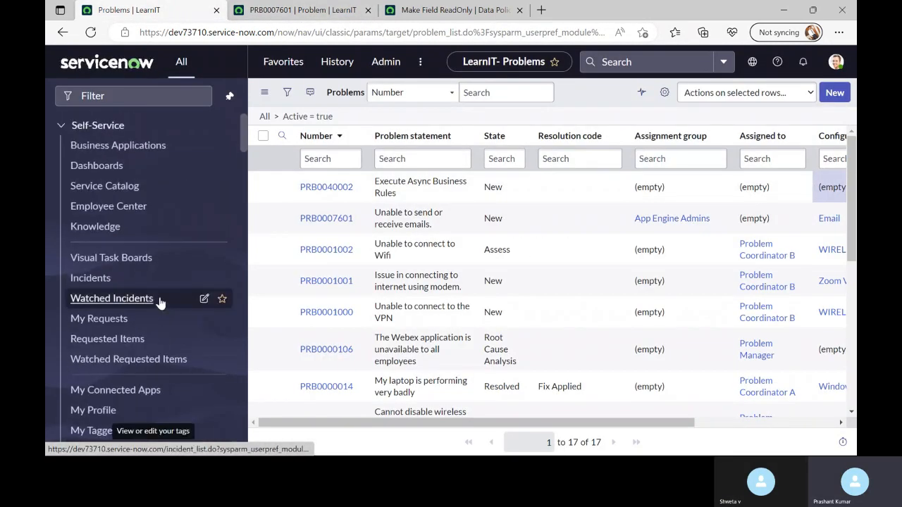